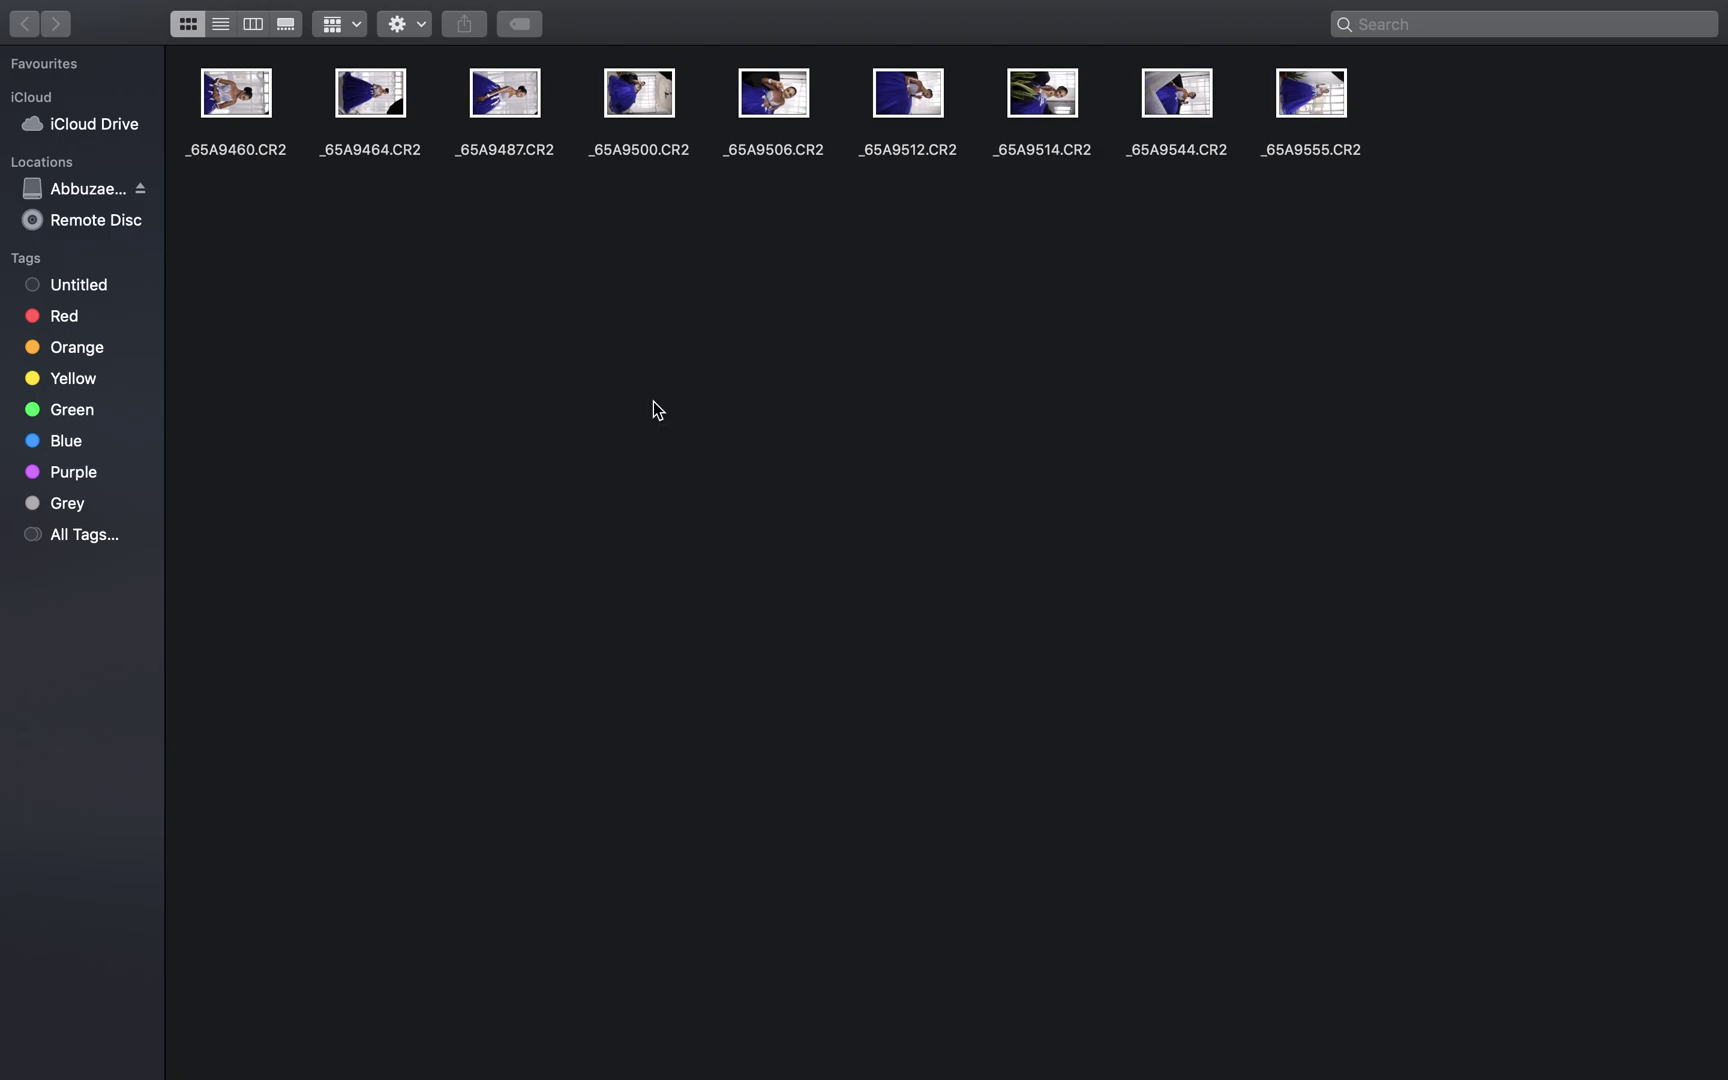
Open the five raw photos _65A9460.CR2 through _65A9506.CR2 in Photoshop's Camera Raw and enlarge its window to fill the screen.
{"action": "left_click_drag", "start_coordinate": [236, 216], "coordinate": [773, 100]}
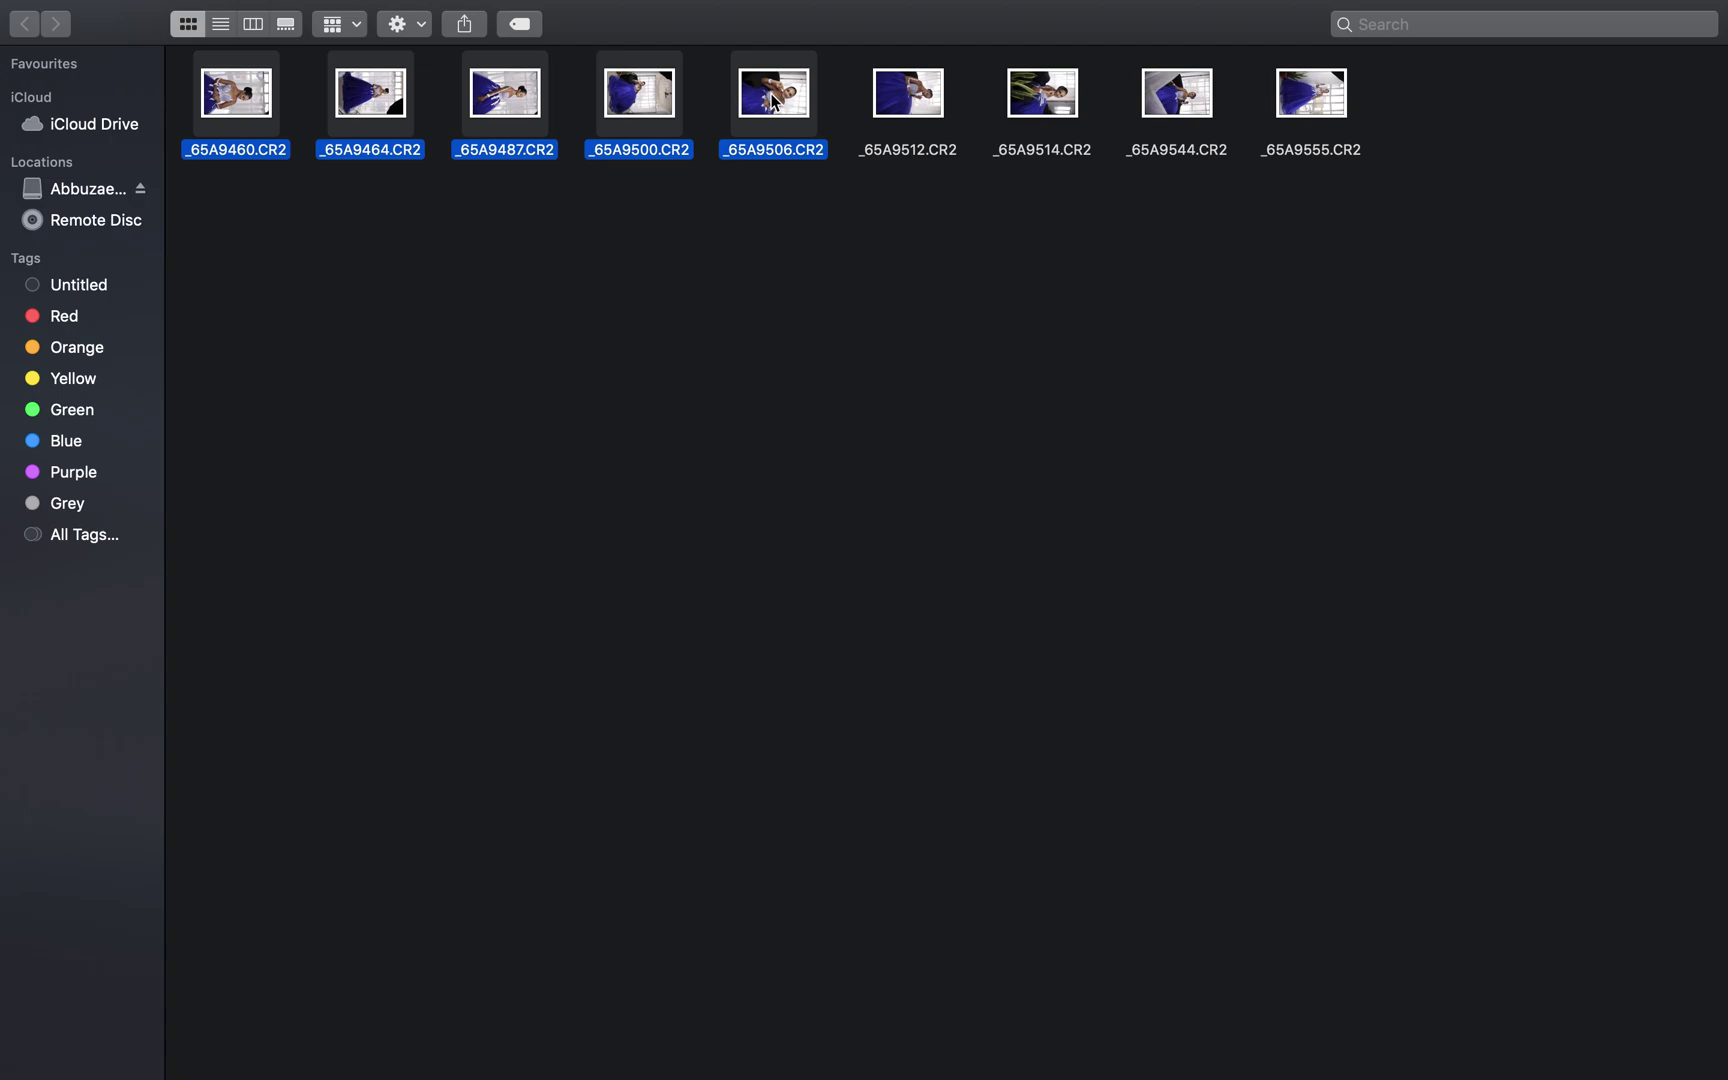
{"action": "right_click", "coordinate": [773, 100]}
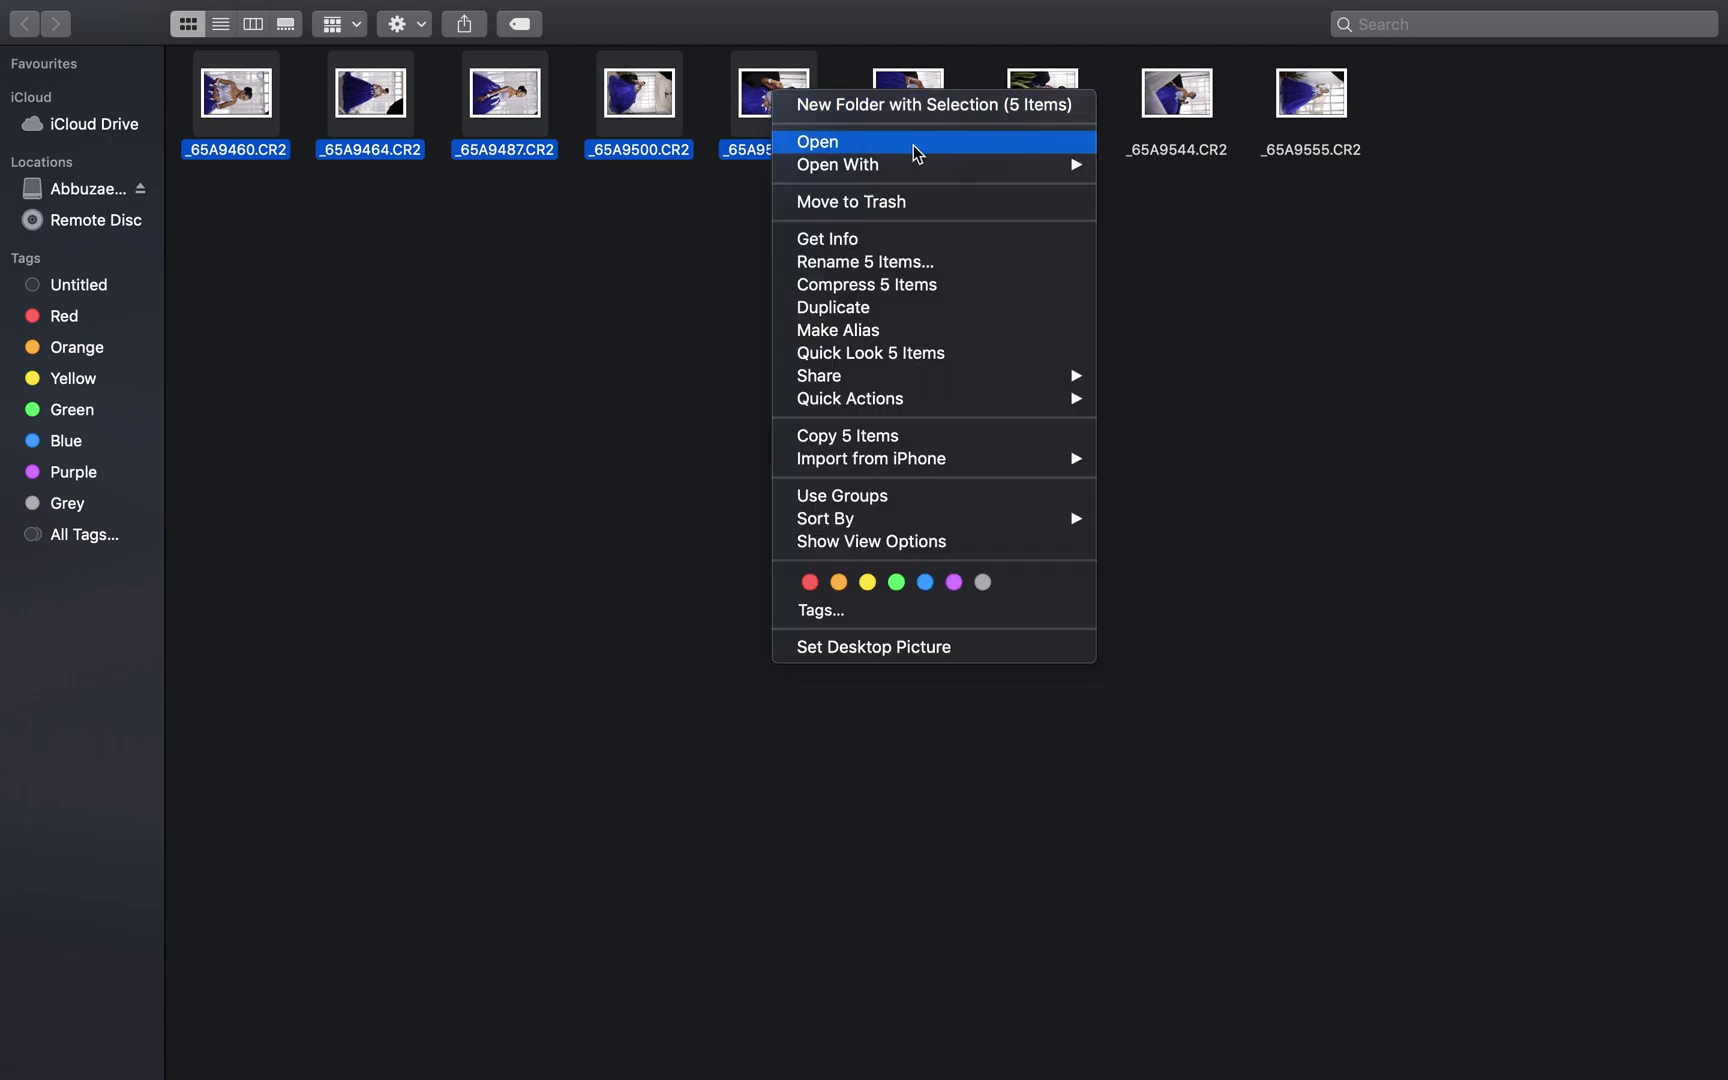
{"action": "mouse_move", "coordinate": [991, 162]}
{"action": "left_click", "coordinate": [1175, 206]}
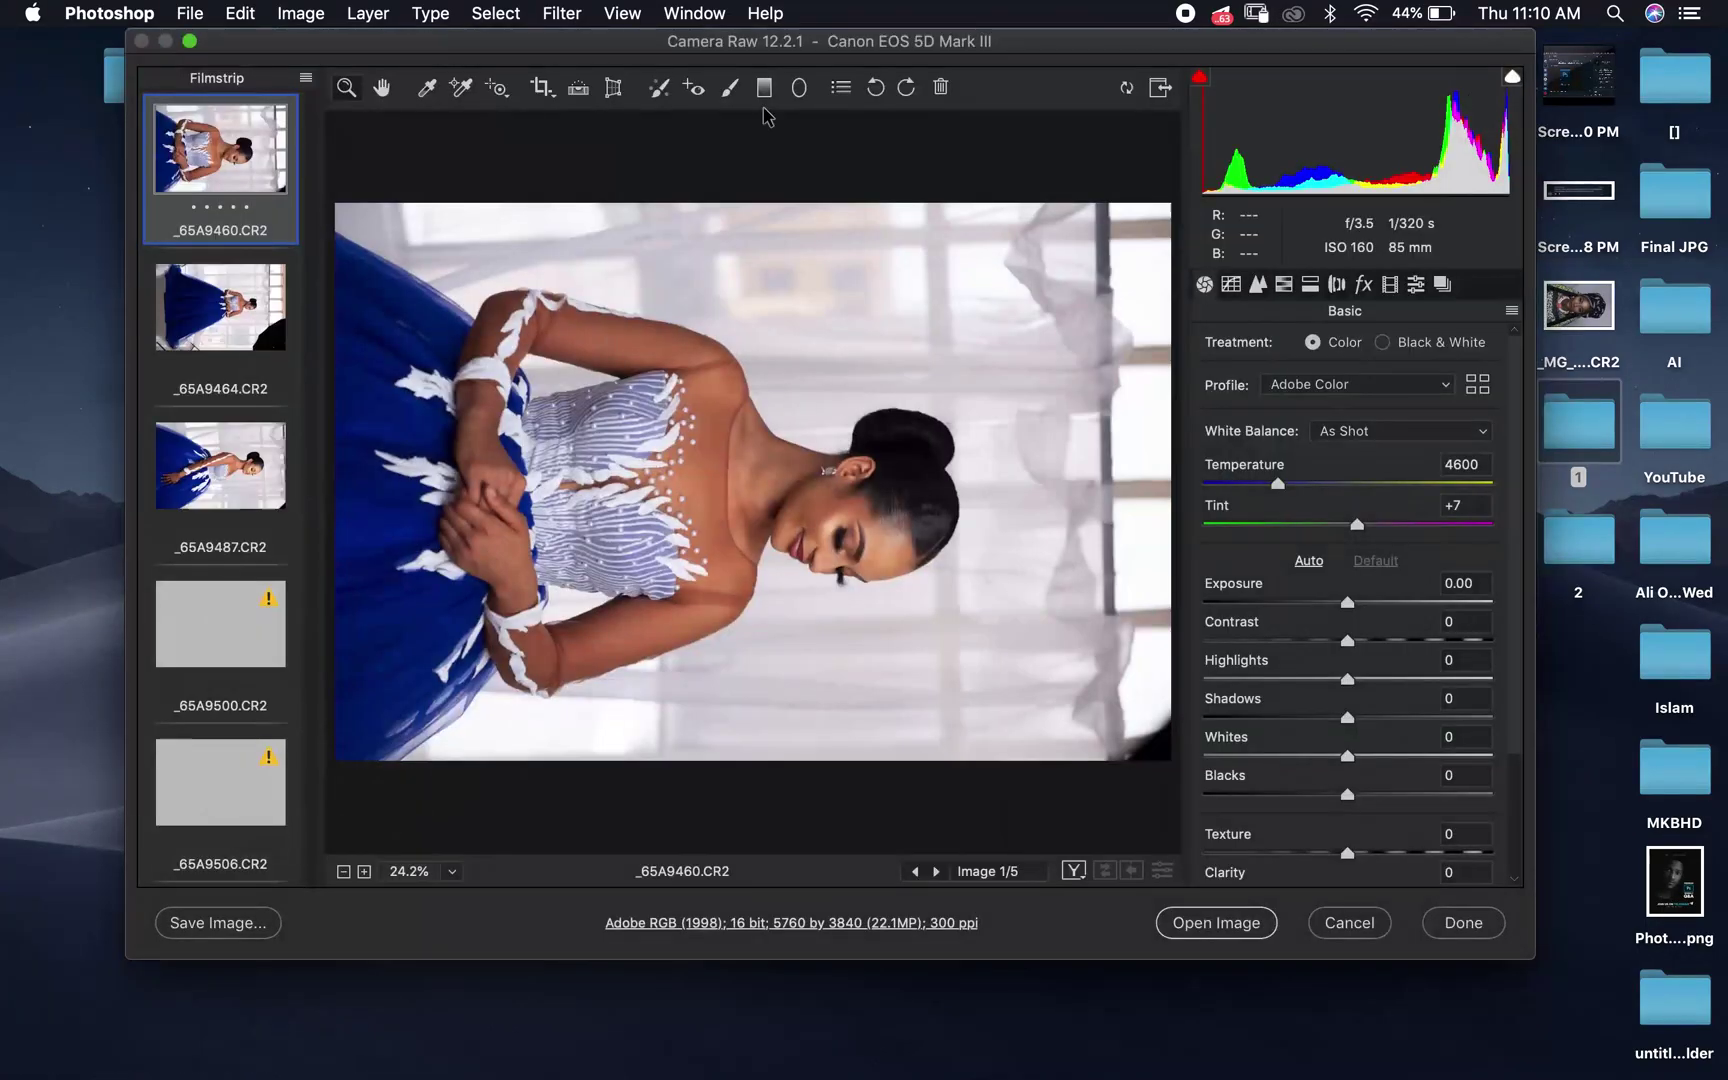
{"action": "left_click_drag", "start_coordinate": [1530, 952], "coordinate": [1724, 1072]}
{"action": "left_click_drag", "start_coordinate": [108, 915], "coordinate": [5, 918]}
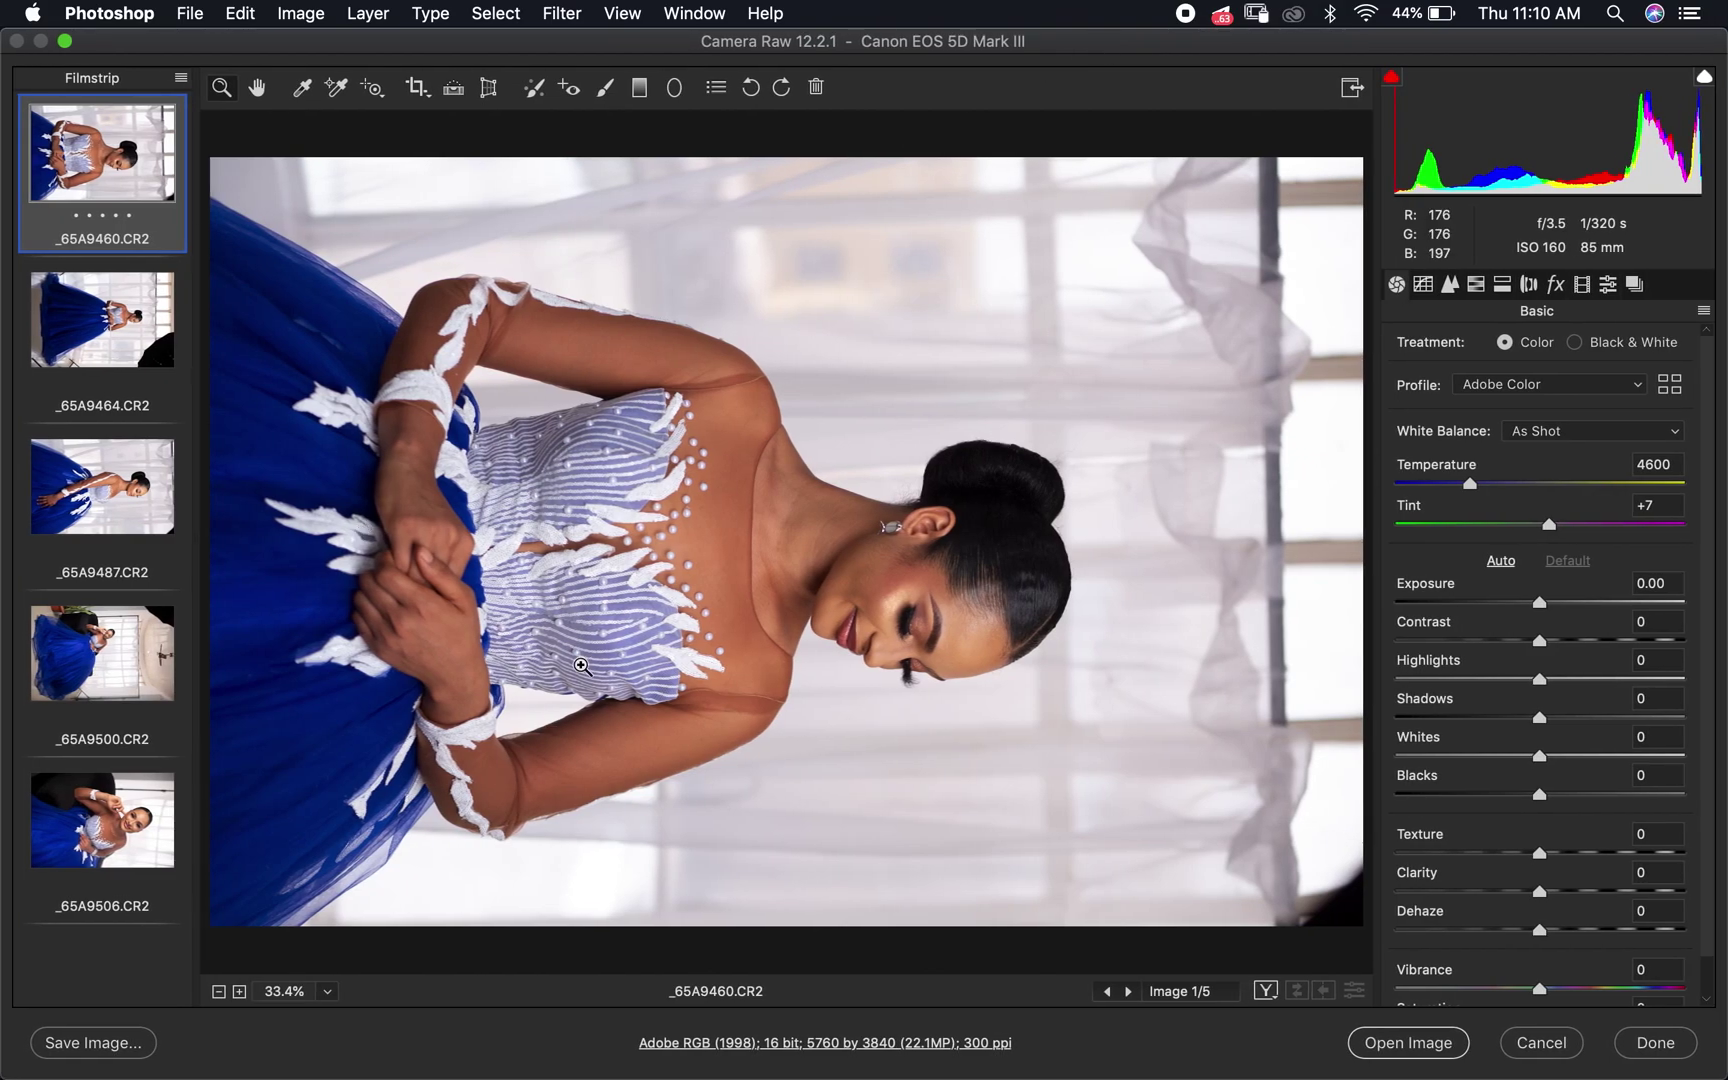
Display photo _65A9487.CR2 and rotate it 90° counterclockwise to portrait orientation.
{"action": "left_click", "coordinate": [128, 857]}
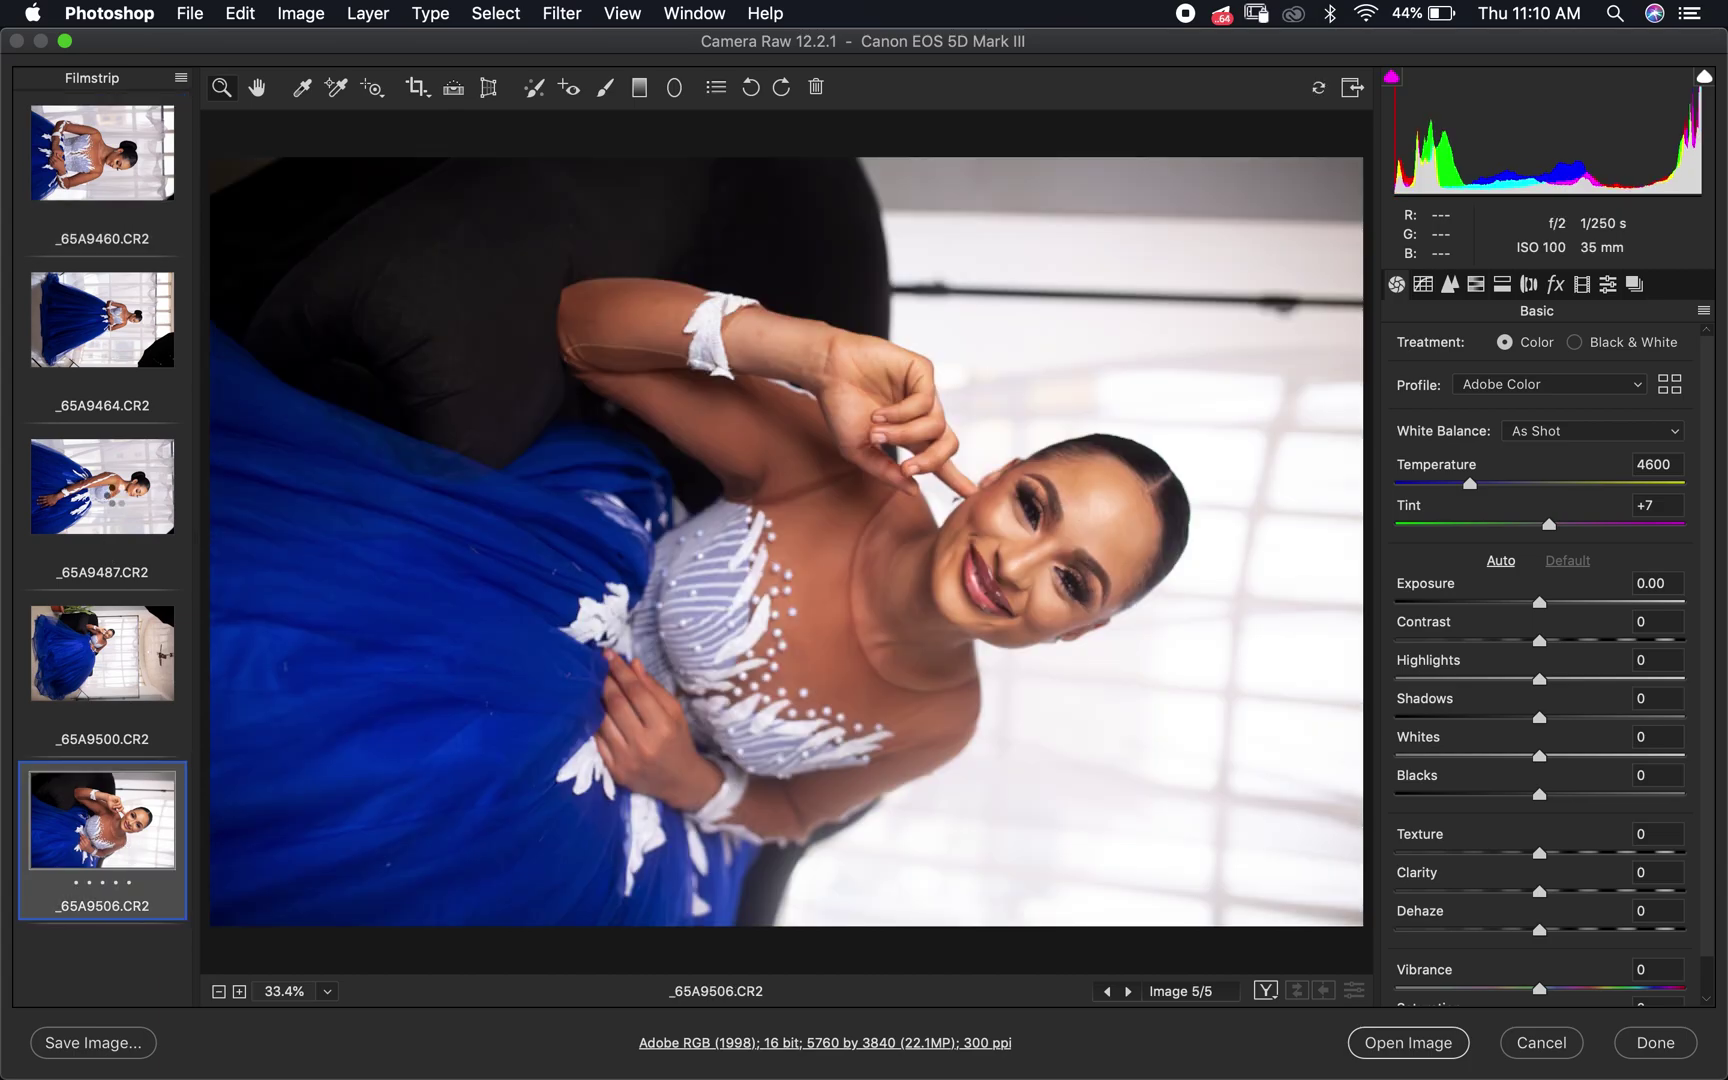
{"action": "left_click", "coordinate": [116, 500]}
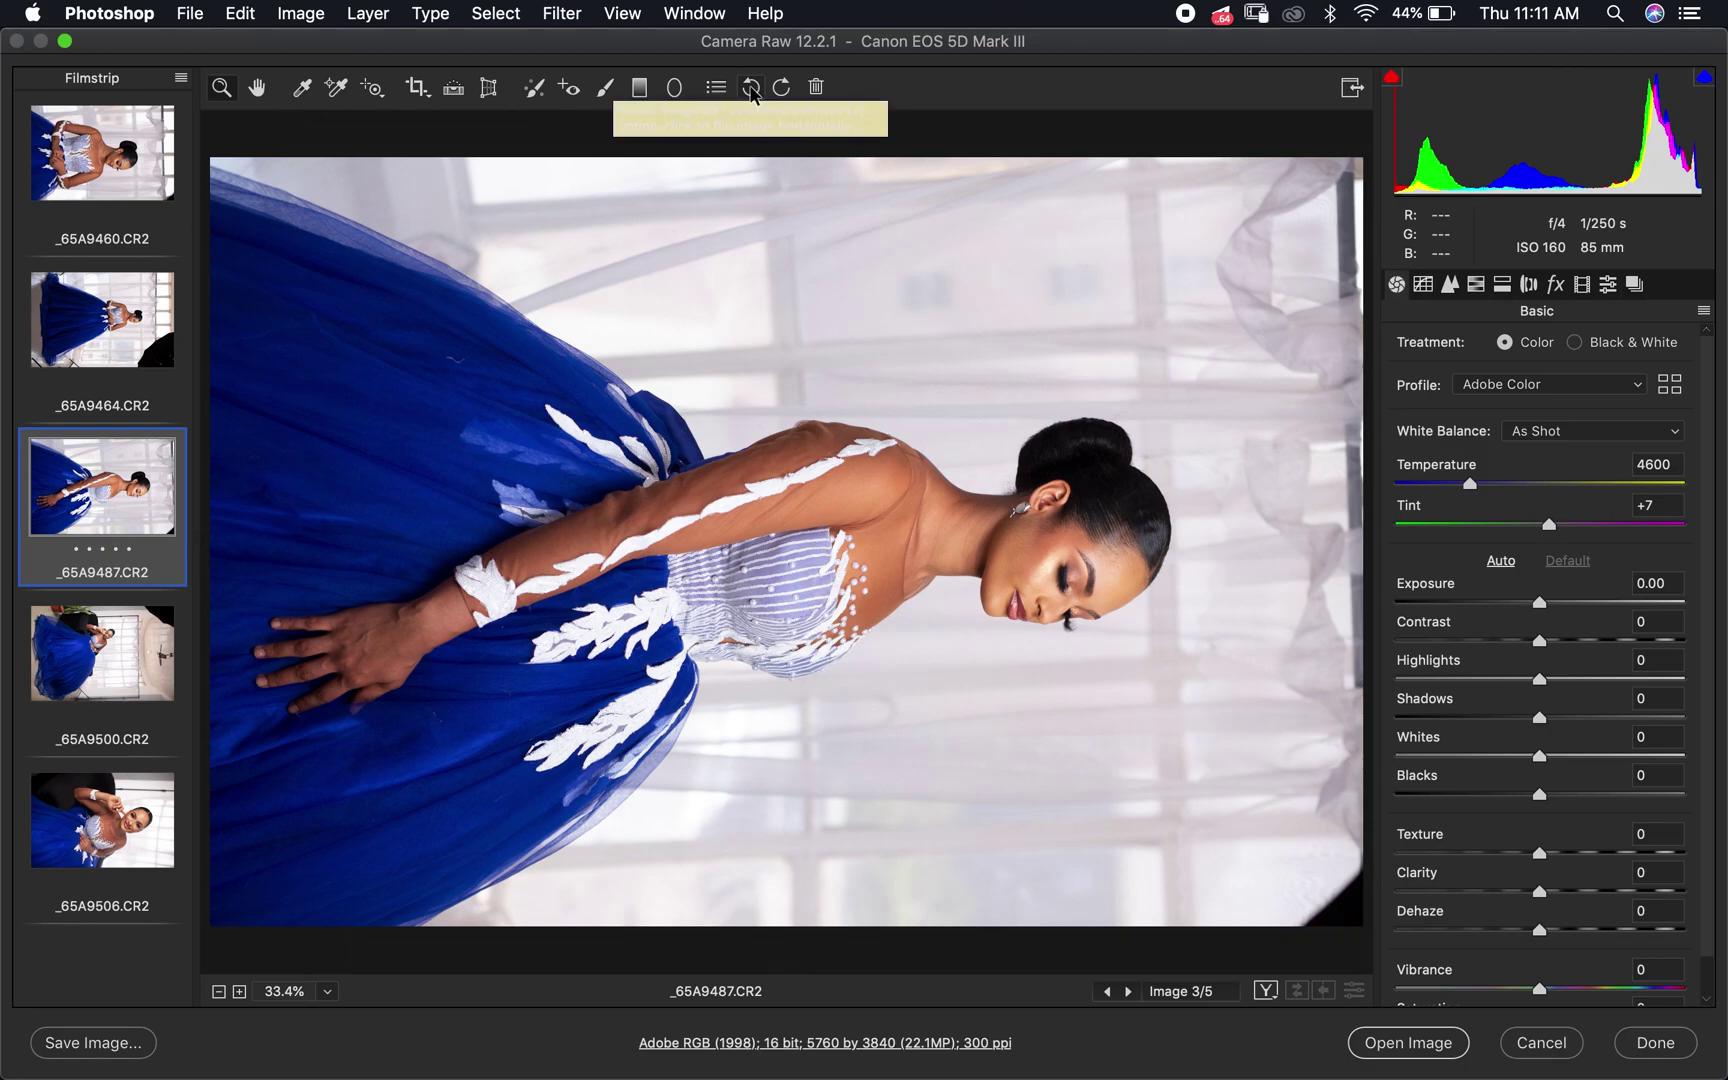
{"action": "left_click", "coordinate": [751, 88]}
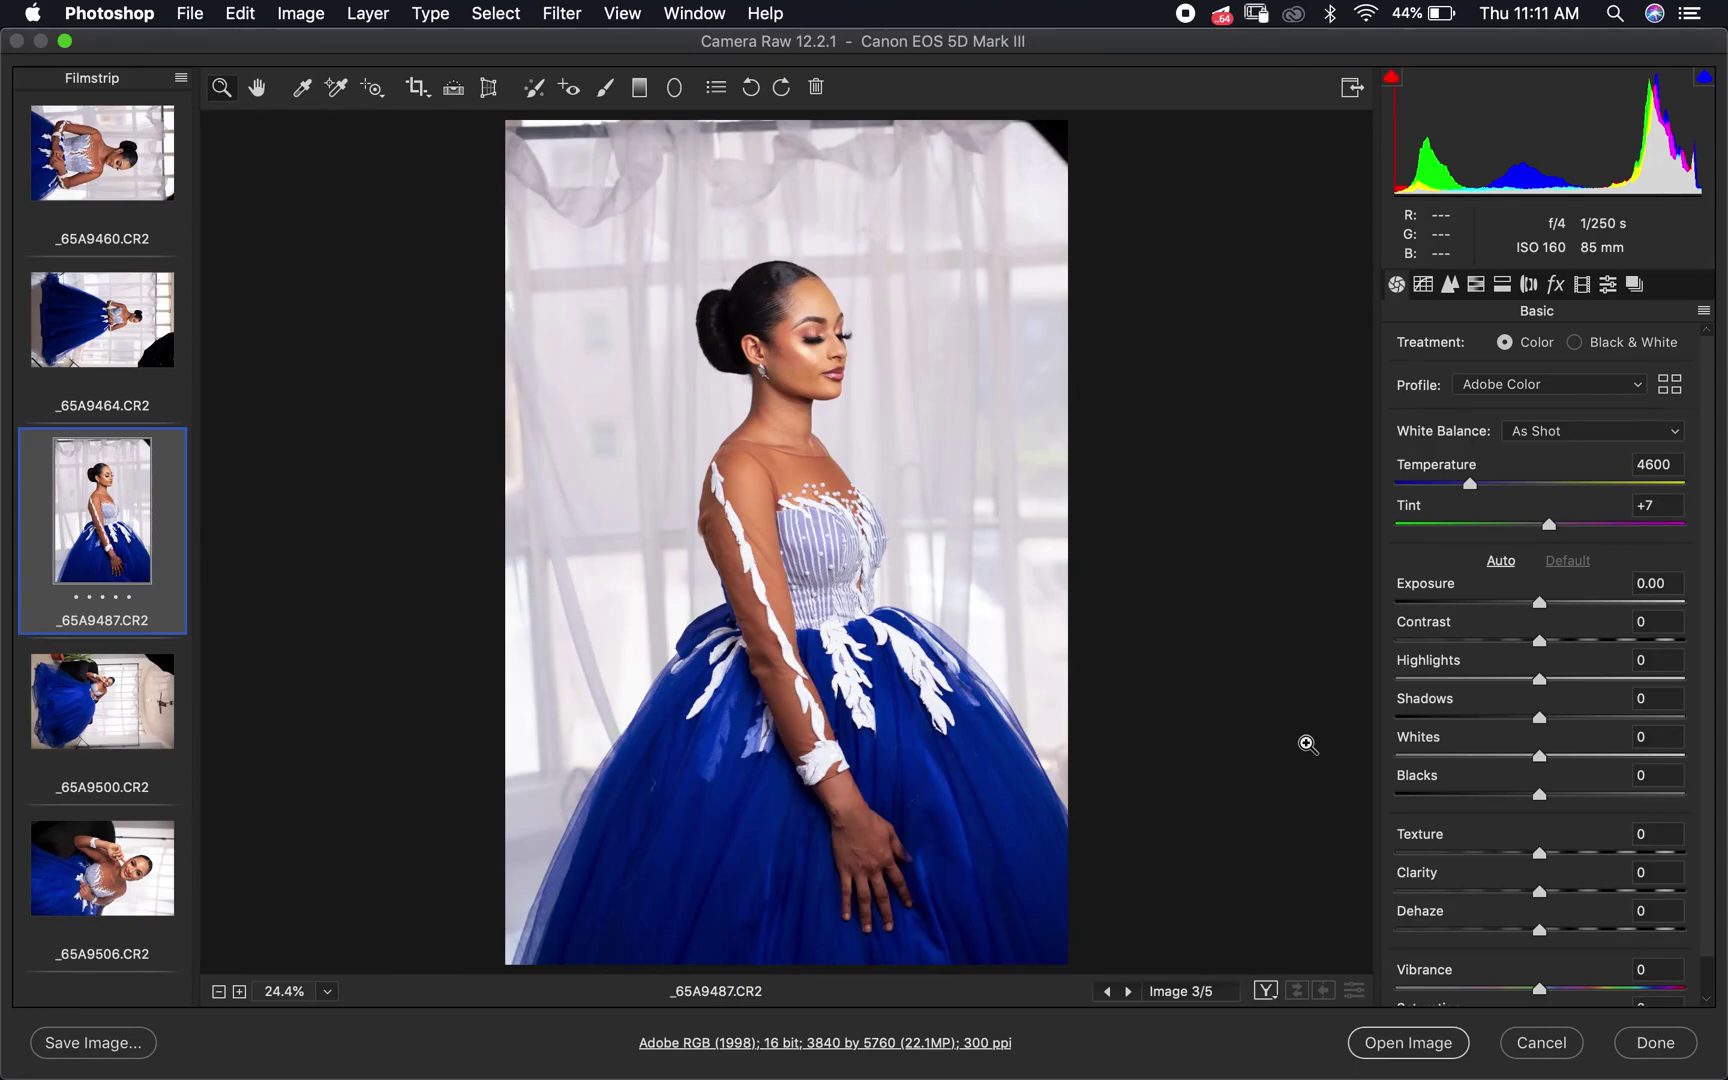
Set the Highlights of _65A9487.CR2 to -62 and its white balance Temperature to 4200.
{"action": "left_click_drag", "start_coordinate": [1541, 602], "coordinate": [1540, 604]}
{"action": "double_click", "coordinate": [1540, 602]}
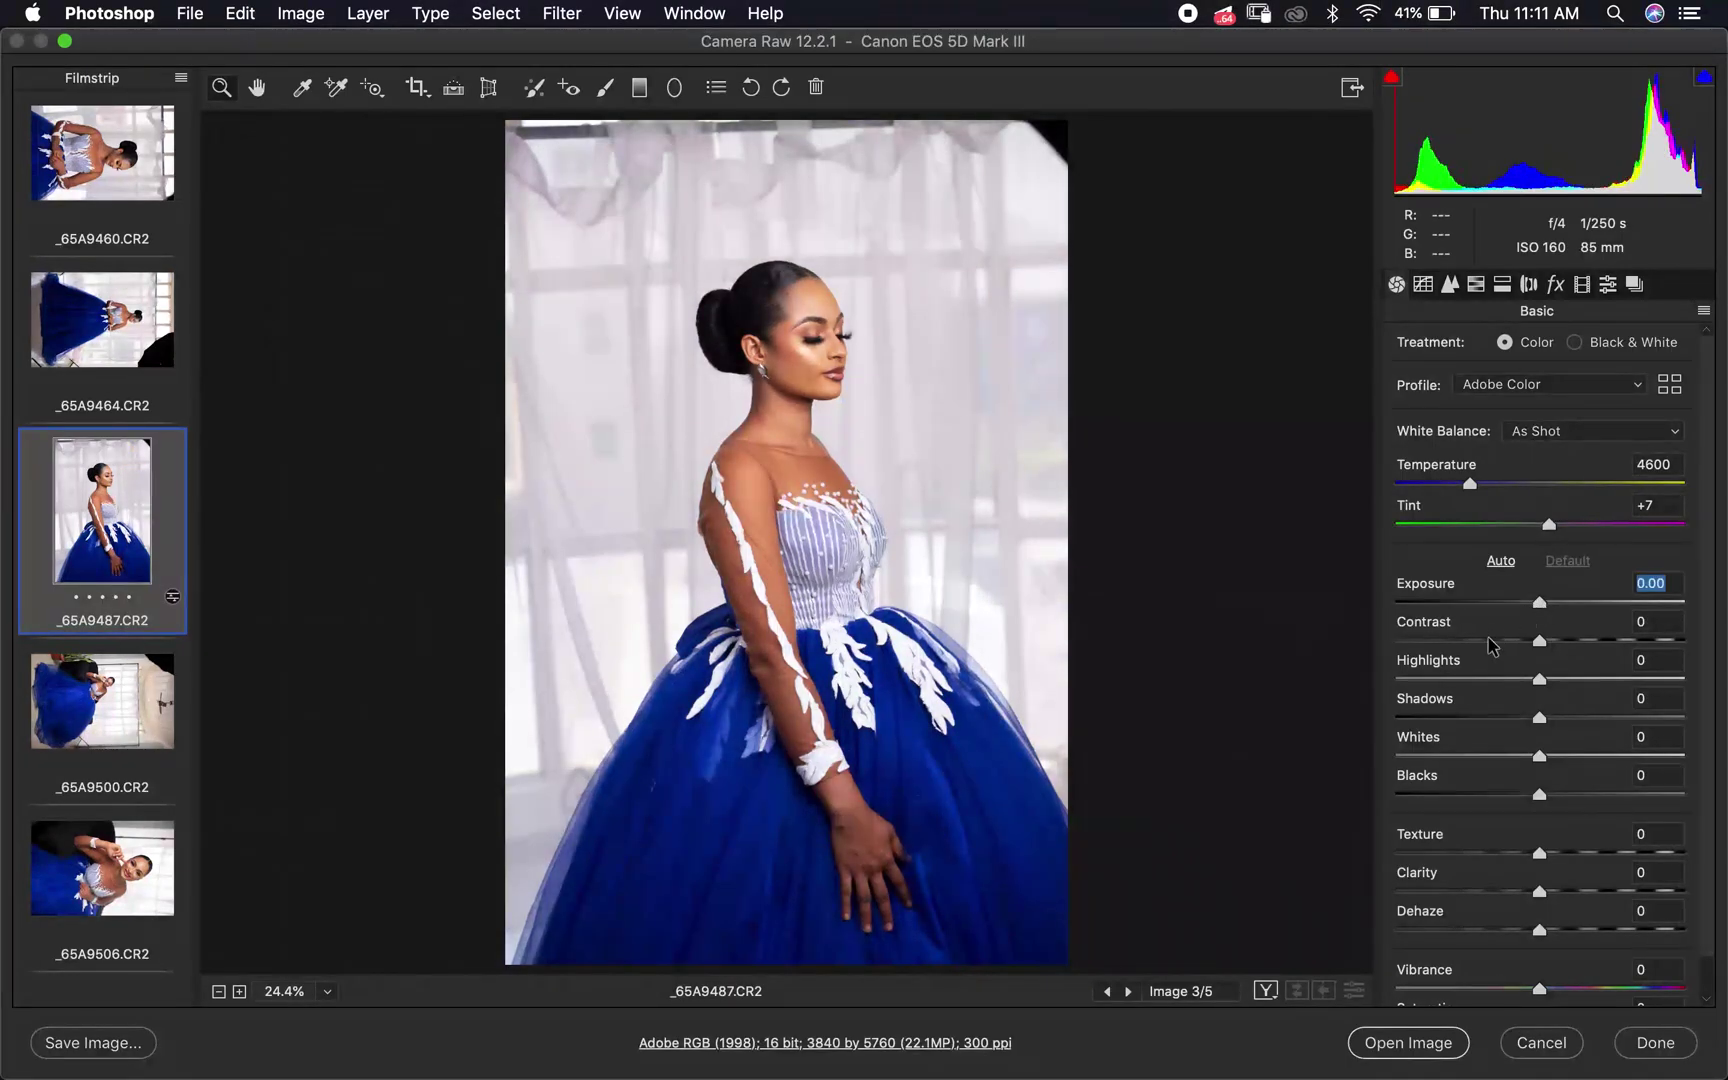
{"action": "left_click_drag", "start_coordinate": [1540, 678], "coordinate": [1450, 679]}
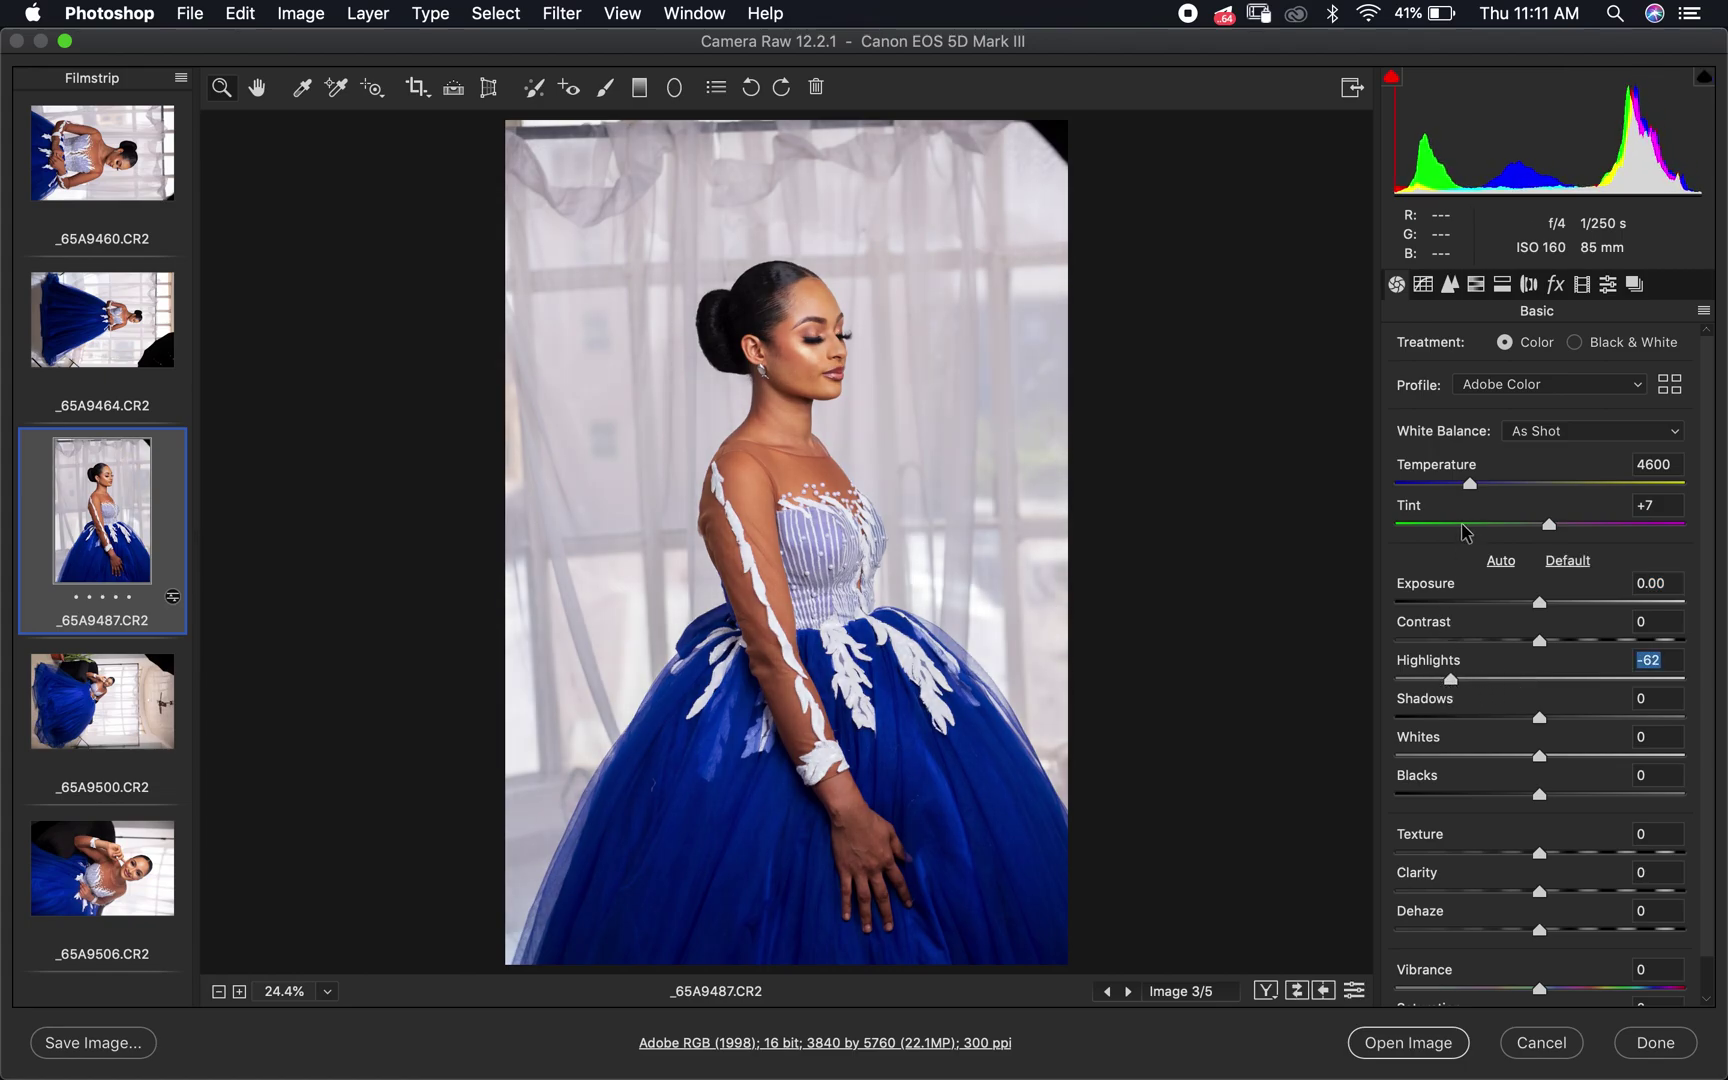
{"action": "left_click_drag", "start_coordinate": [1472, 492], "coordinate": [1461, 492]}
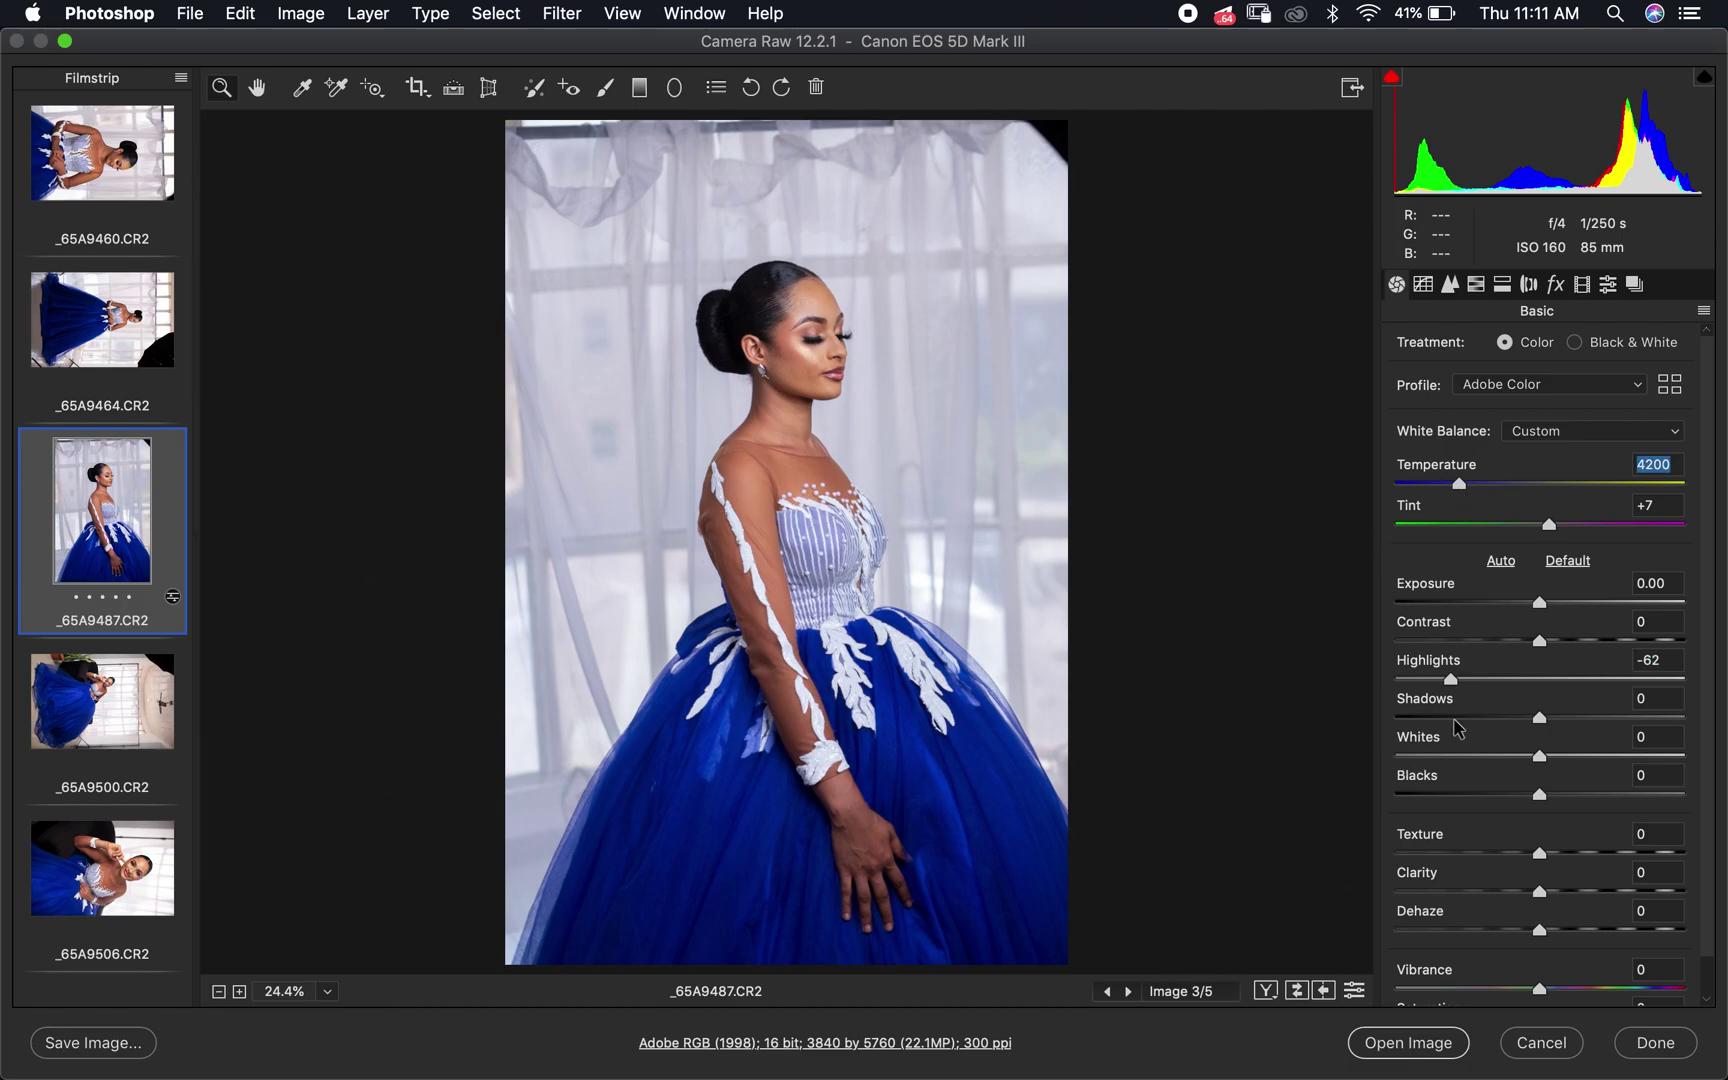
Set Contrast to +24, Clarity to +10 and Saturation to +3 for _65A9487.CR2.
{"action": "scroll", "coordinate": [1466, 873], "scroll_direction": "down", "scroll_amount": 2}
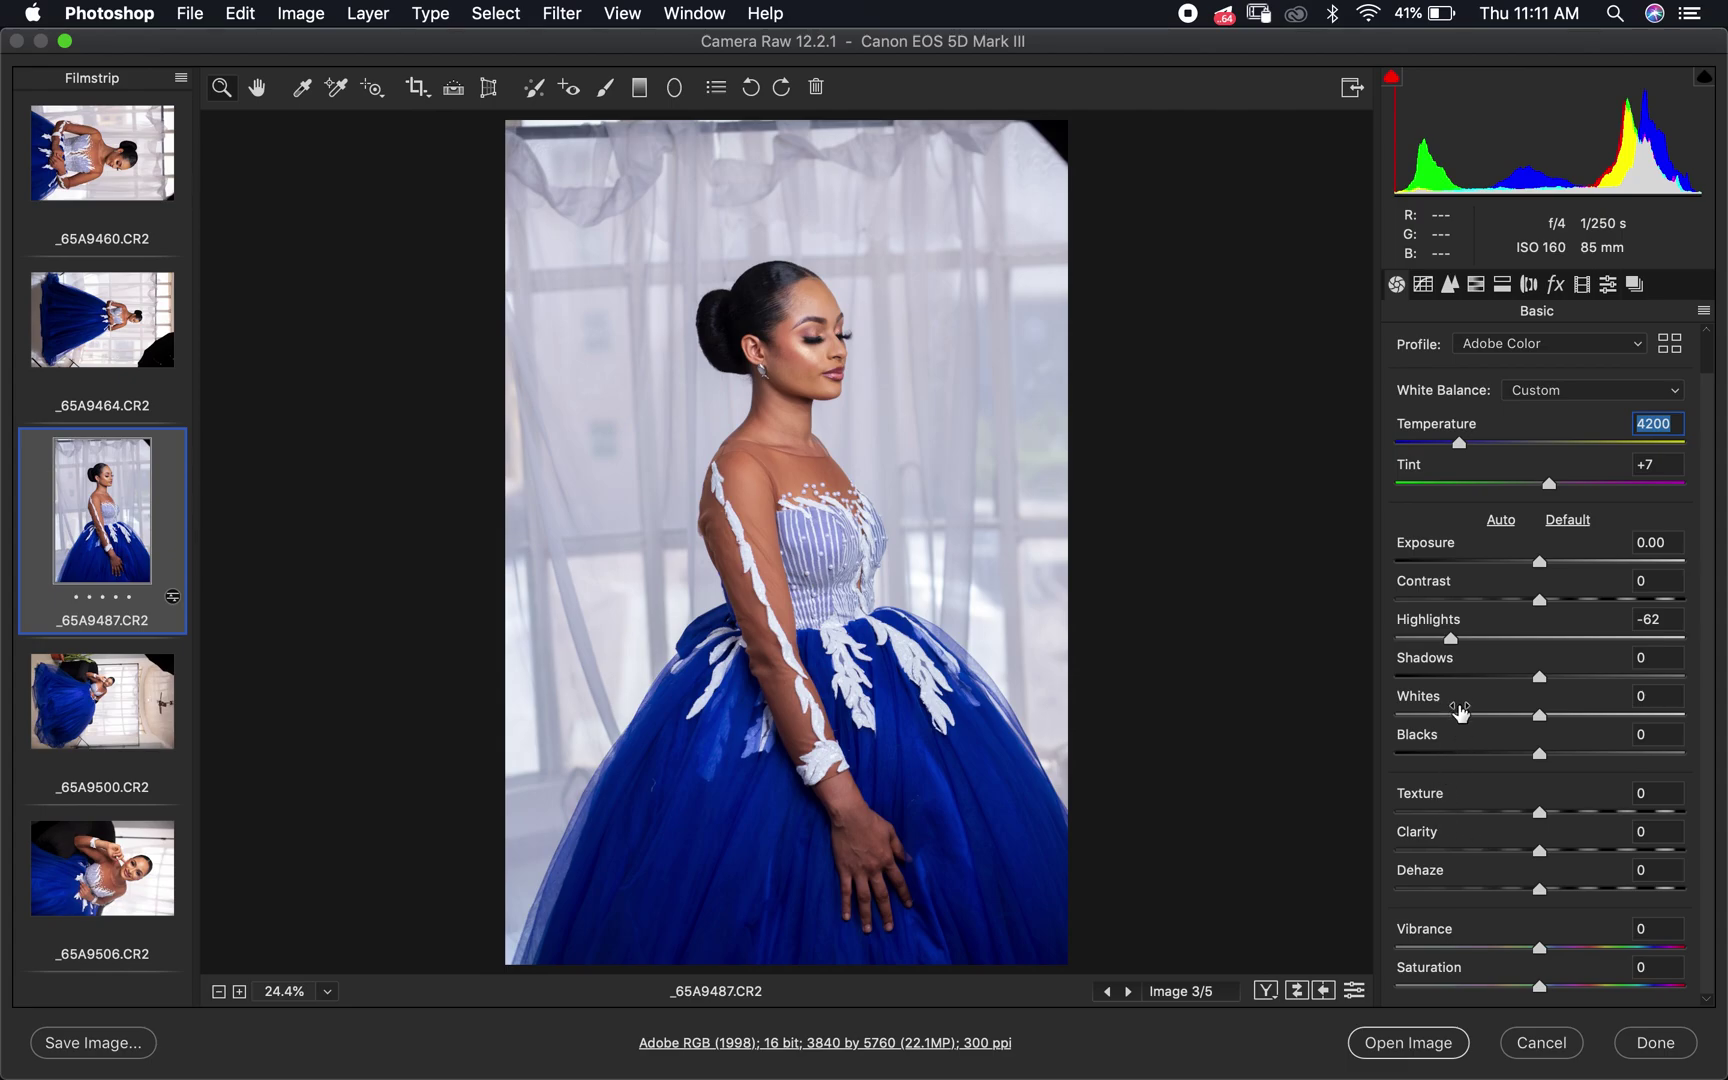
{"action": "left_click_drag", "start_coordinate": [1541, 612], "coordinate": [1579, 607]}
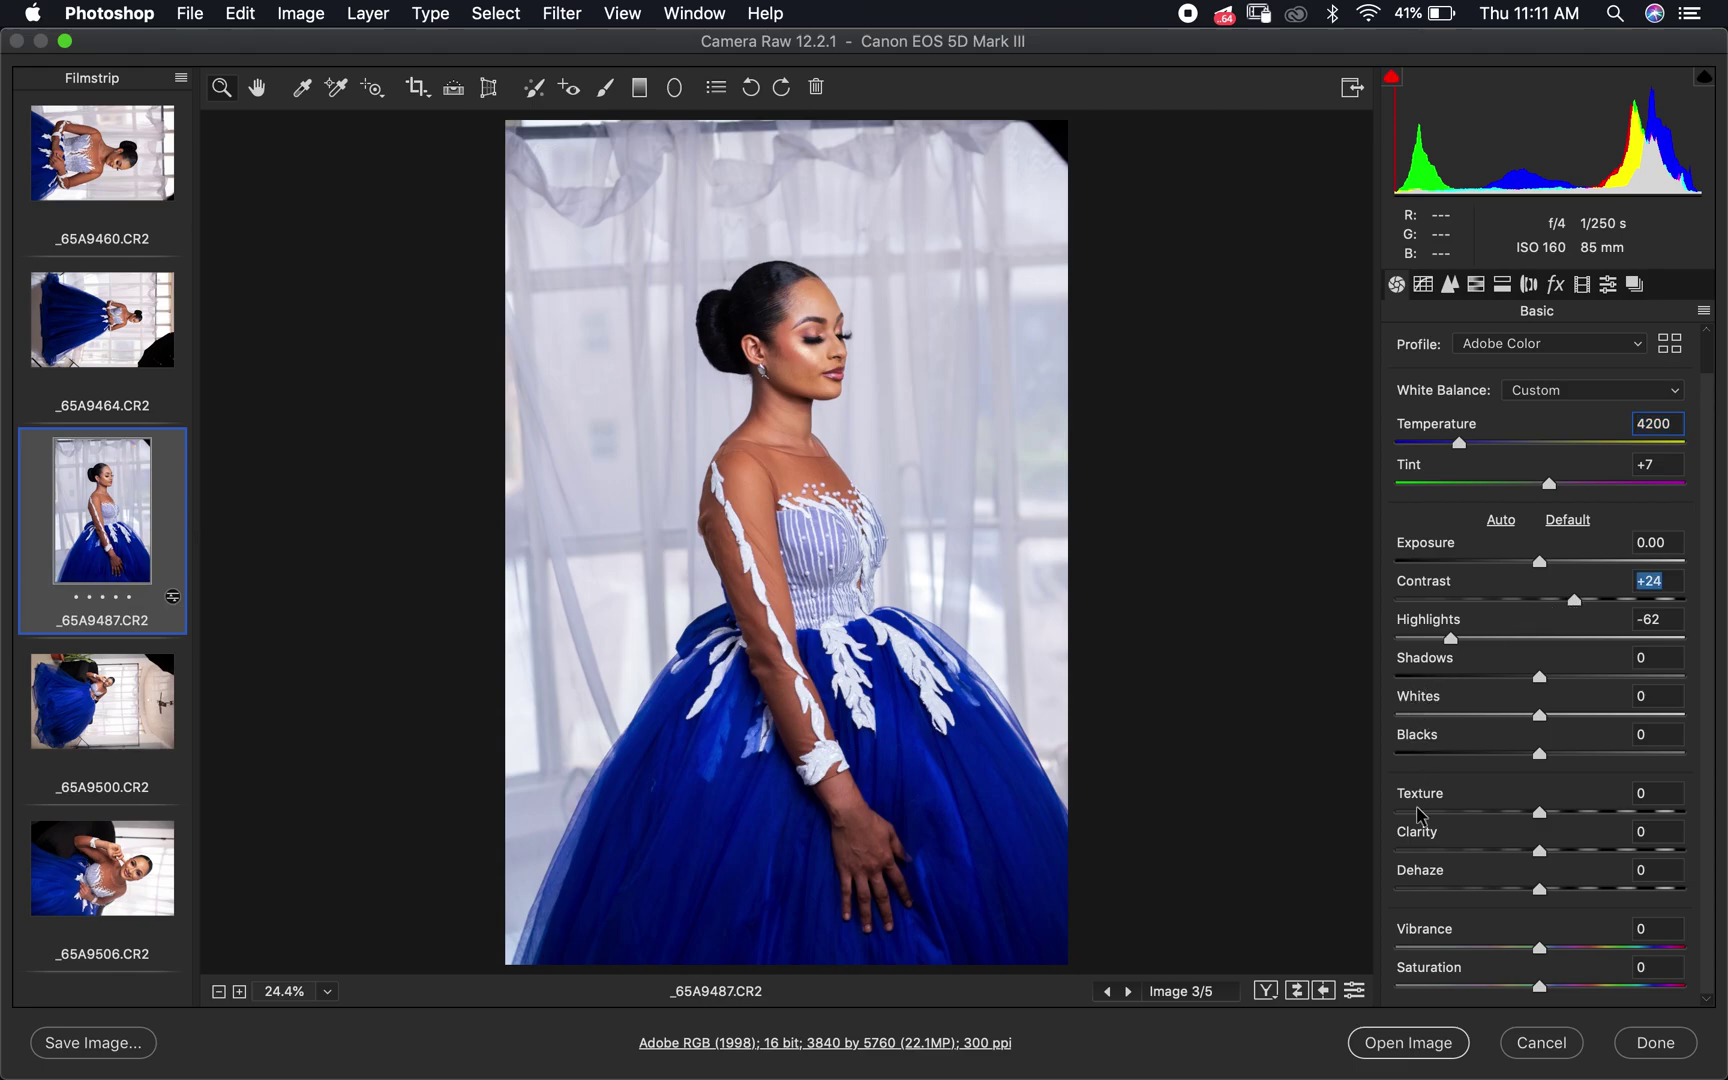
{"action": "left_click_drag", "start_coordinate": [1540, 852], "coordinate": [1558, 858]}
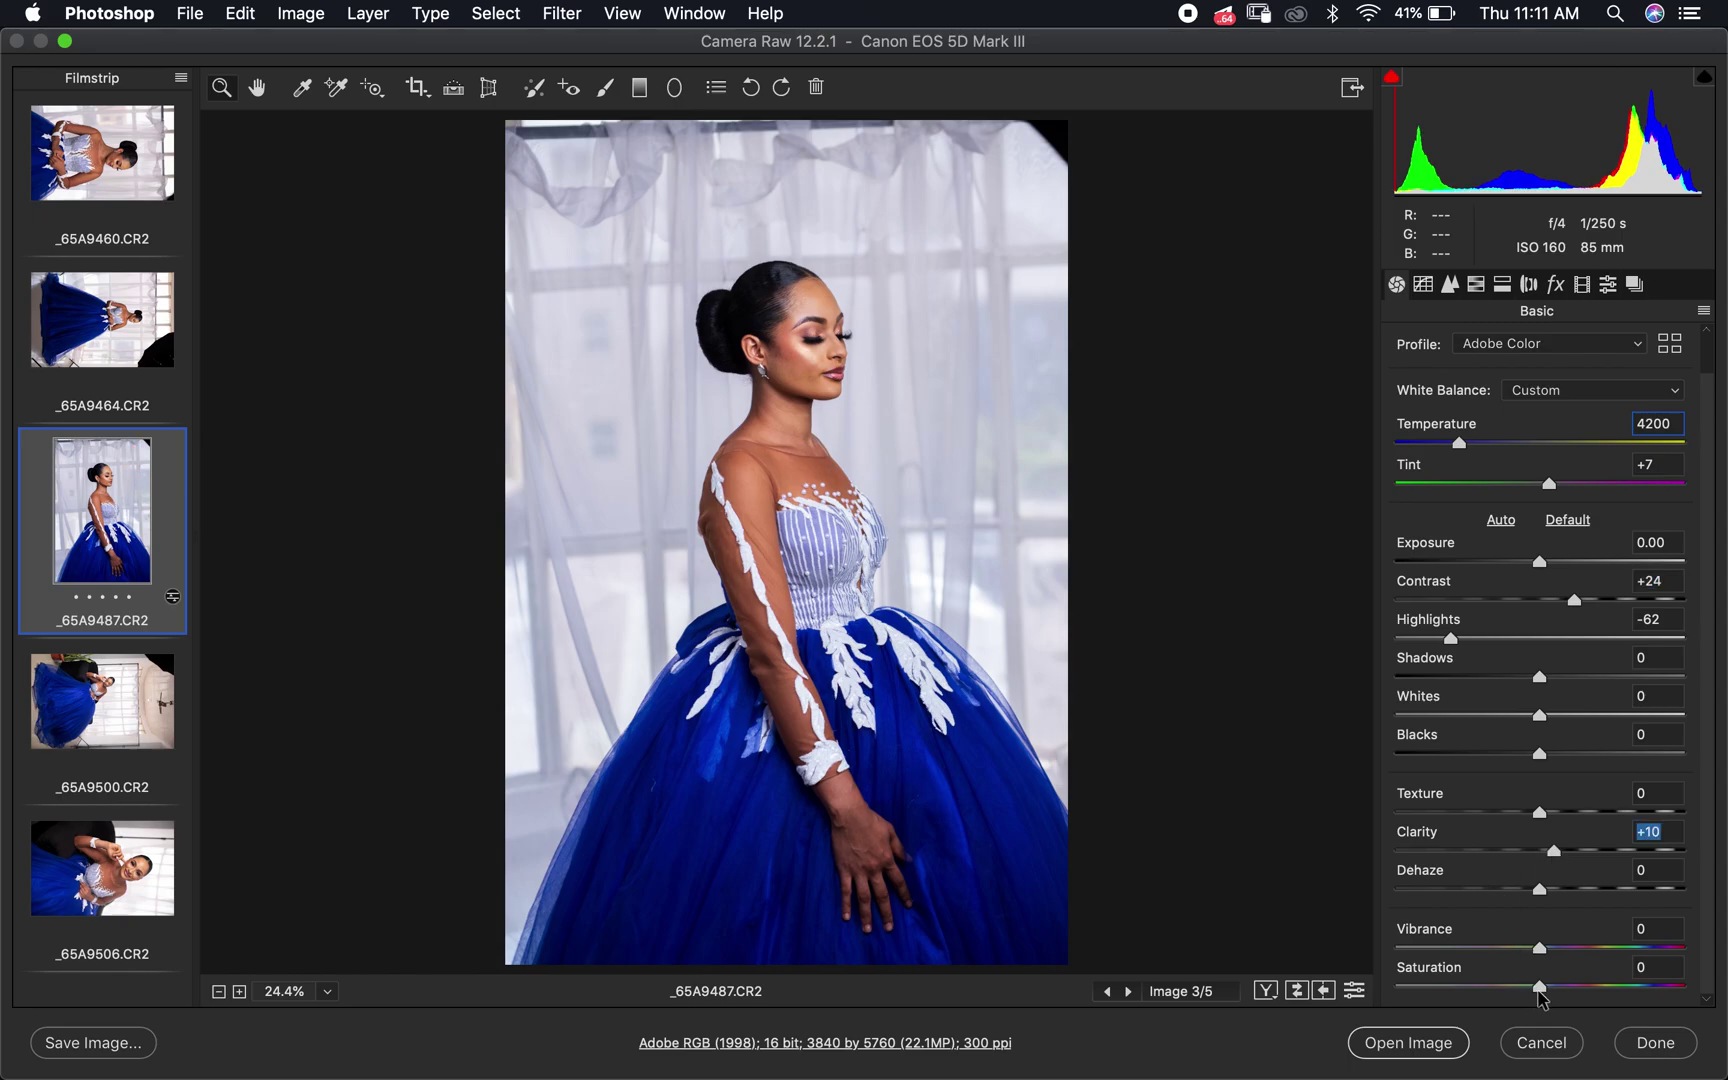
{"action": "left_click_drag", "start_coordinate": [1544, 990], "coordinate": [1549, 990]}
{"action": "left_click_drag", "start_coordinate": [1548, 990], "coordinate": [1544, 990]}
In the HSL adjustments, set the saturation of Reds to +11 and of Oranges to +7.
{"action": "left_click", "coordinate": [1478, 284]}
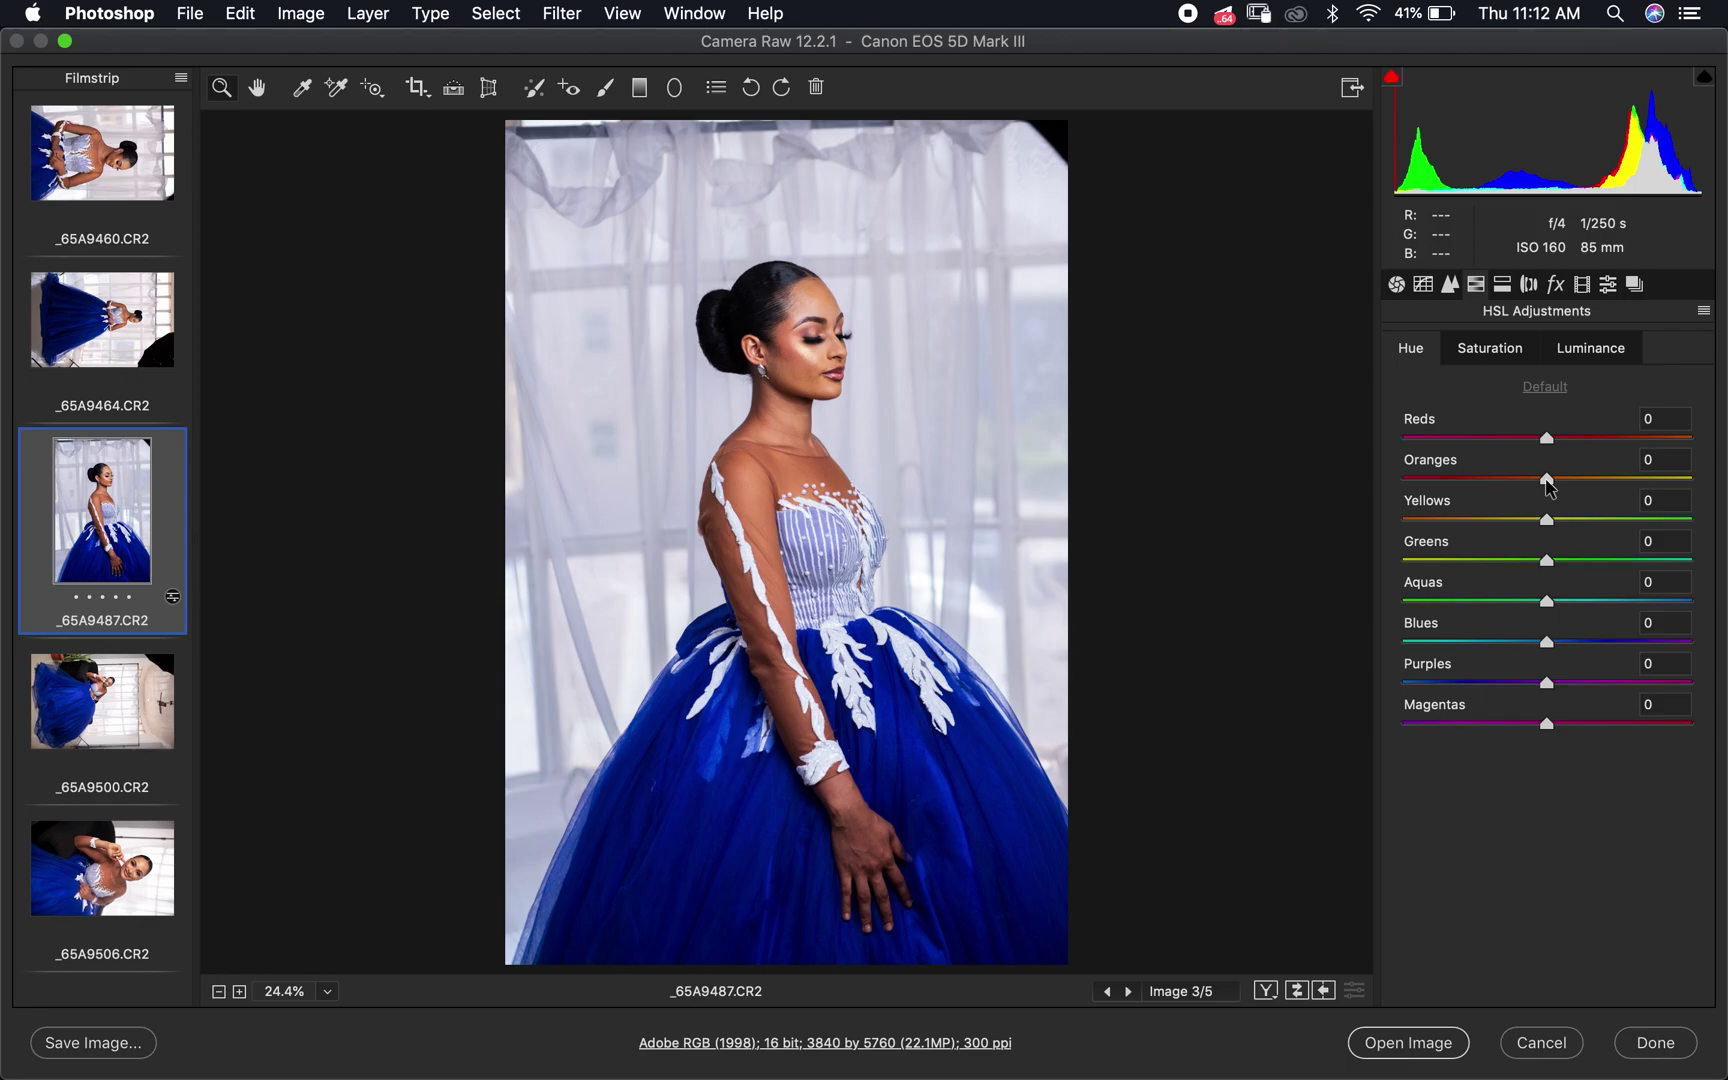
{"action": "left_click_drag", "start_coordinate": [1549, 487], "coordinate": [1617, 492]}
{"action": "double_click", "coordinate": [1574, 492]}
{"action": "left_click", "coordinate": [1497, 352]}
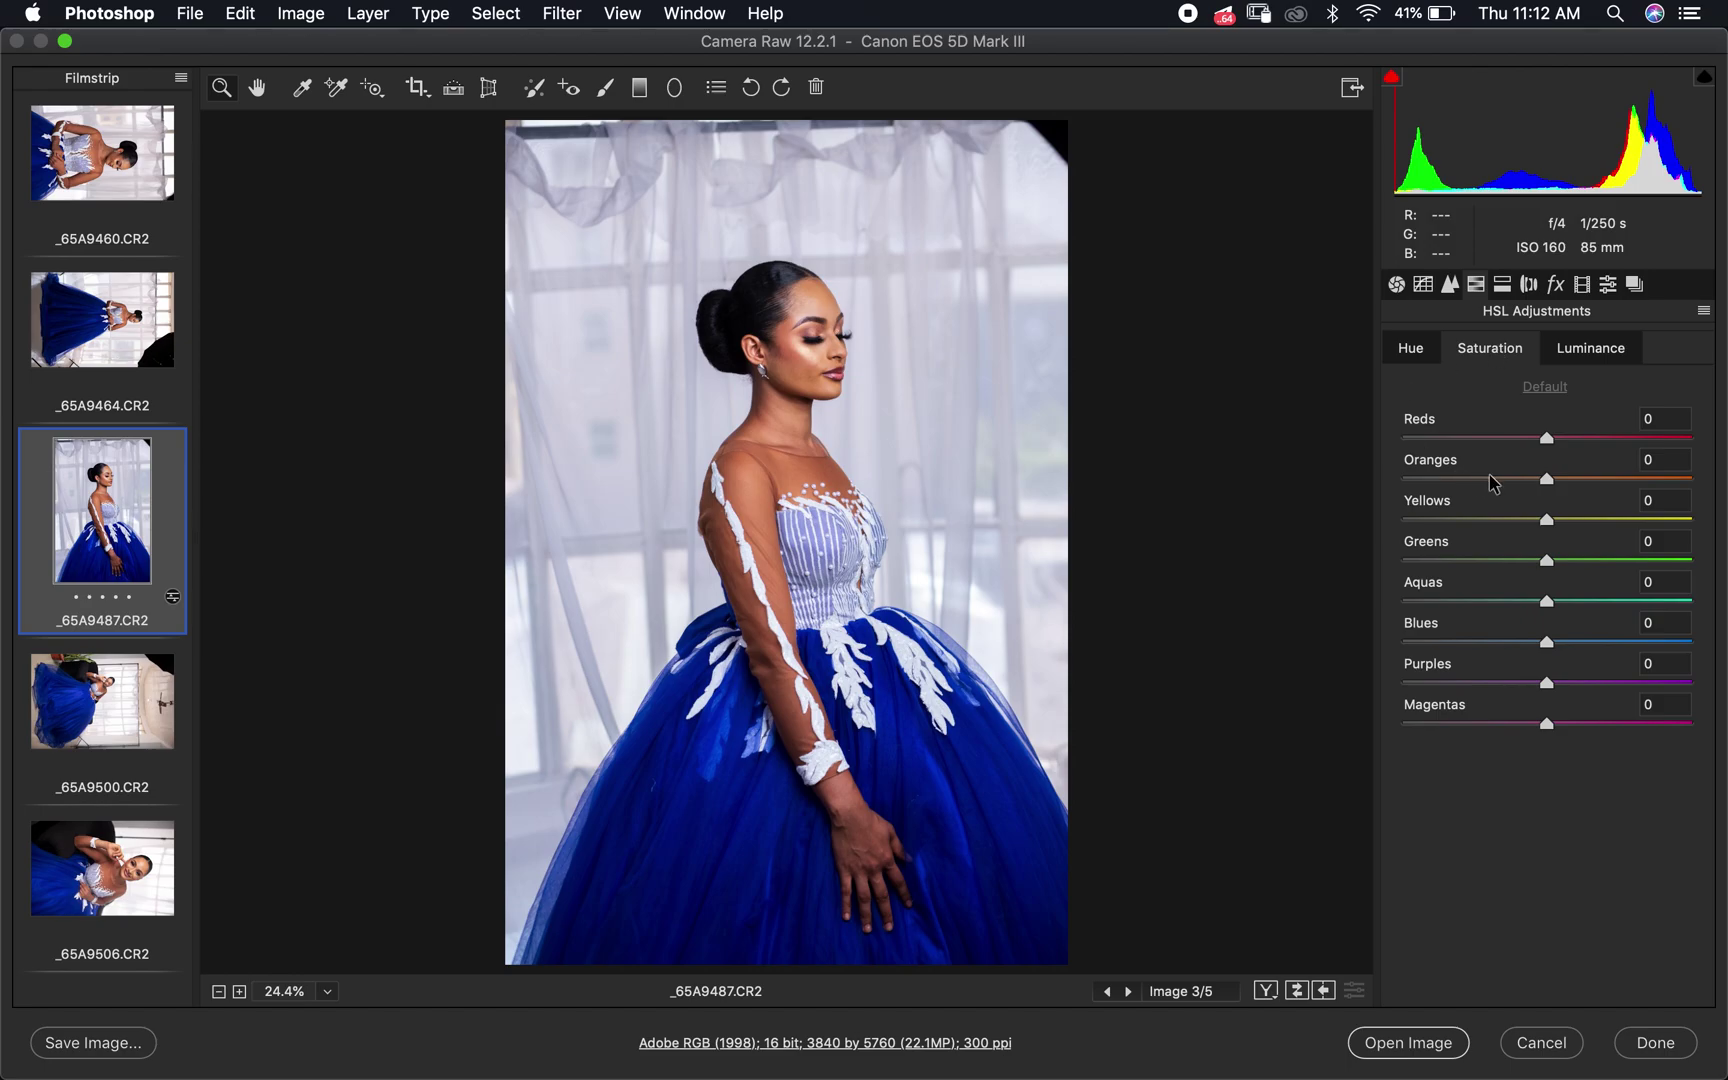
{"action": "left_click_drag", "start_coordinate": [1545, 479], "coordinate": [1683, 438]}
{"action": "left_click_drag", "start_coordinate": [1454, 445], "coordinate": [1572, 460]}
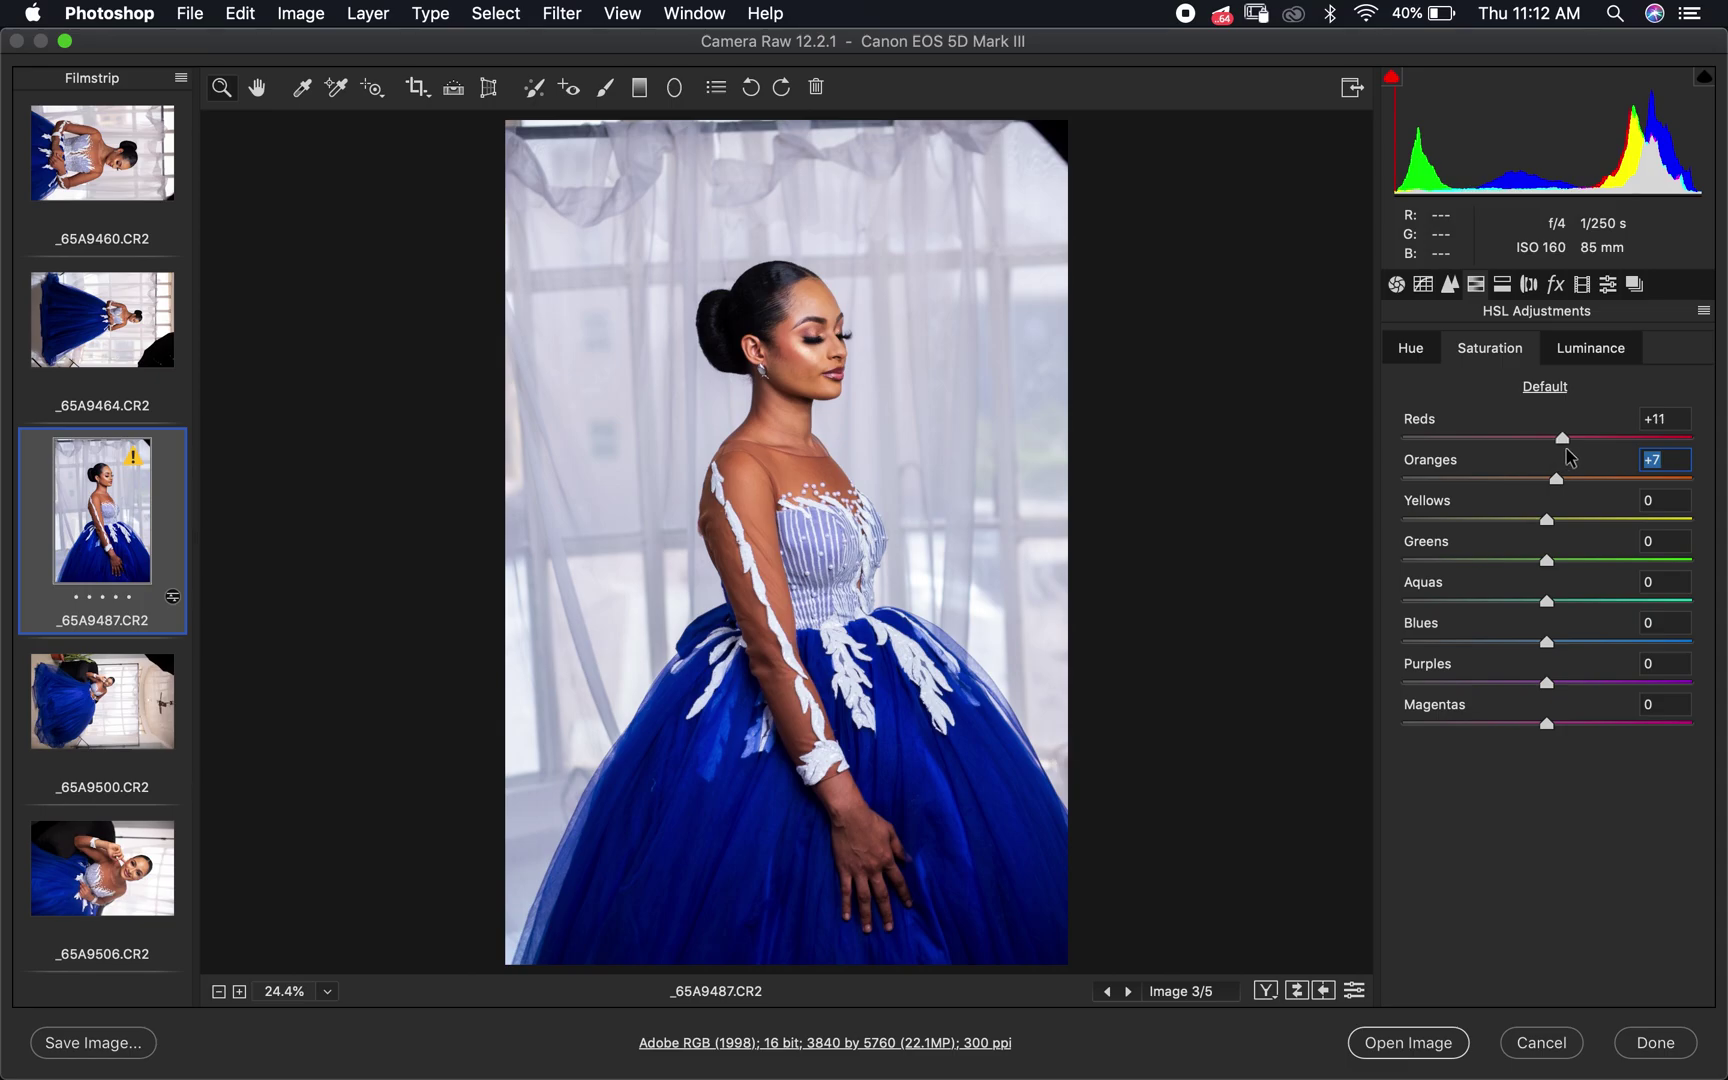
Set the HSL luminance of Oranges to +17 and shift the Oranges hue slightly towards red.
{"action": "left_click", "coordinate": [1591, 349]}
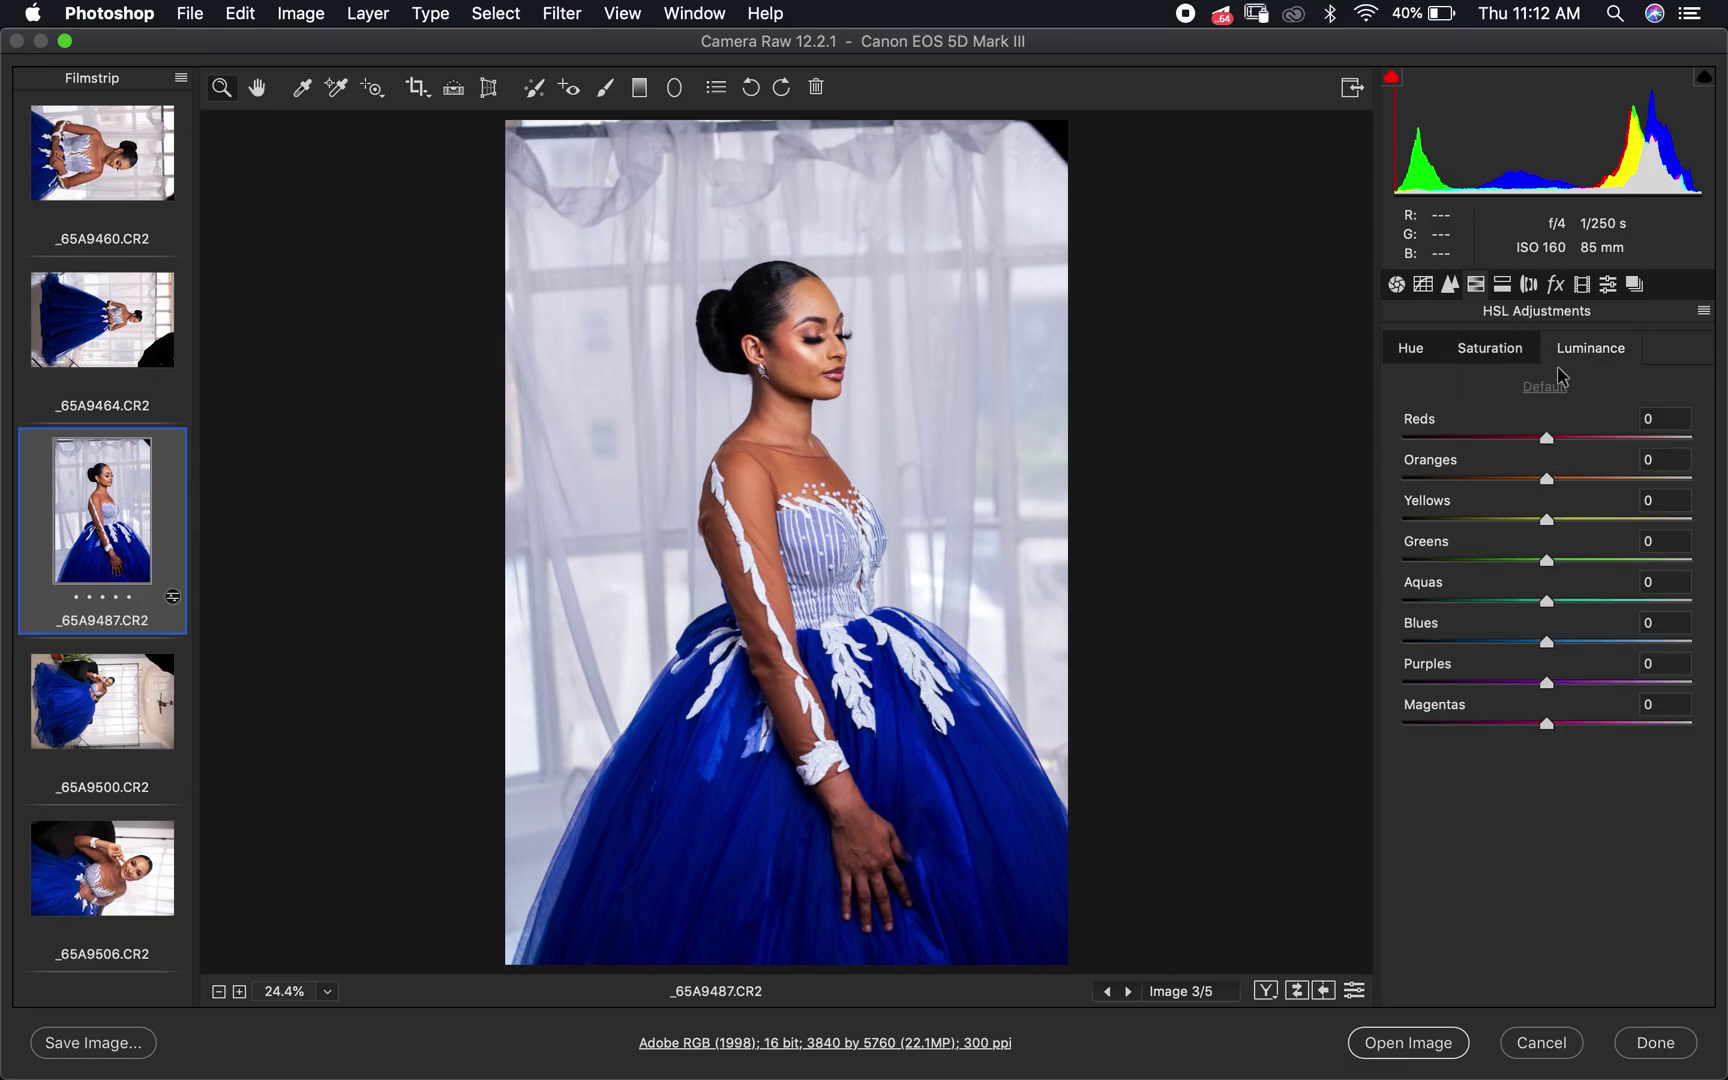
{"action": "left_click_drag", "start_coordinate": [1550, 485], "coordinate": [1575, 488]}
{"action": "left_click", "coordinate": [1410, 350]}
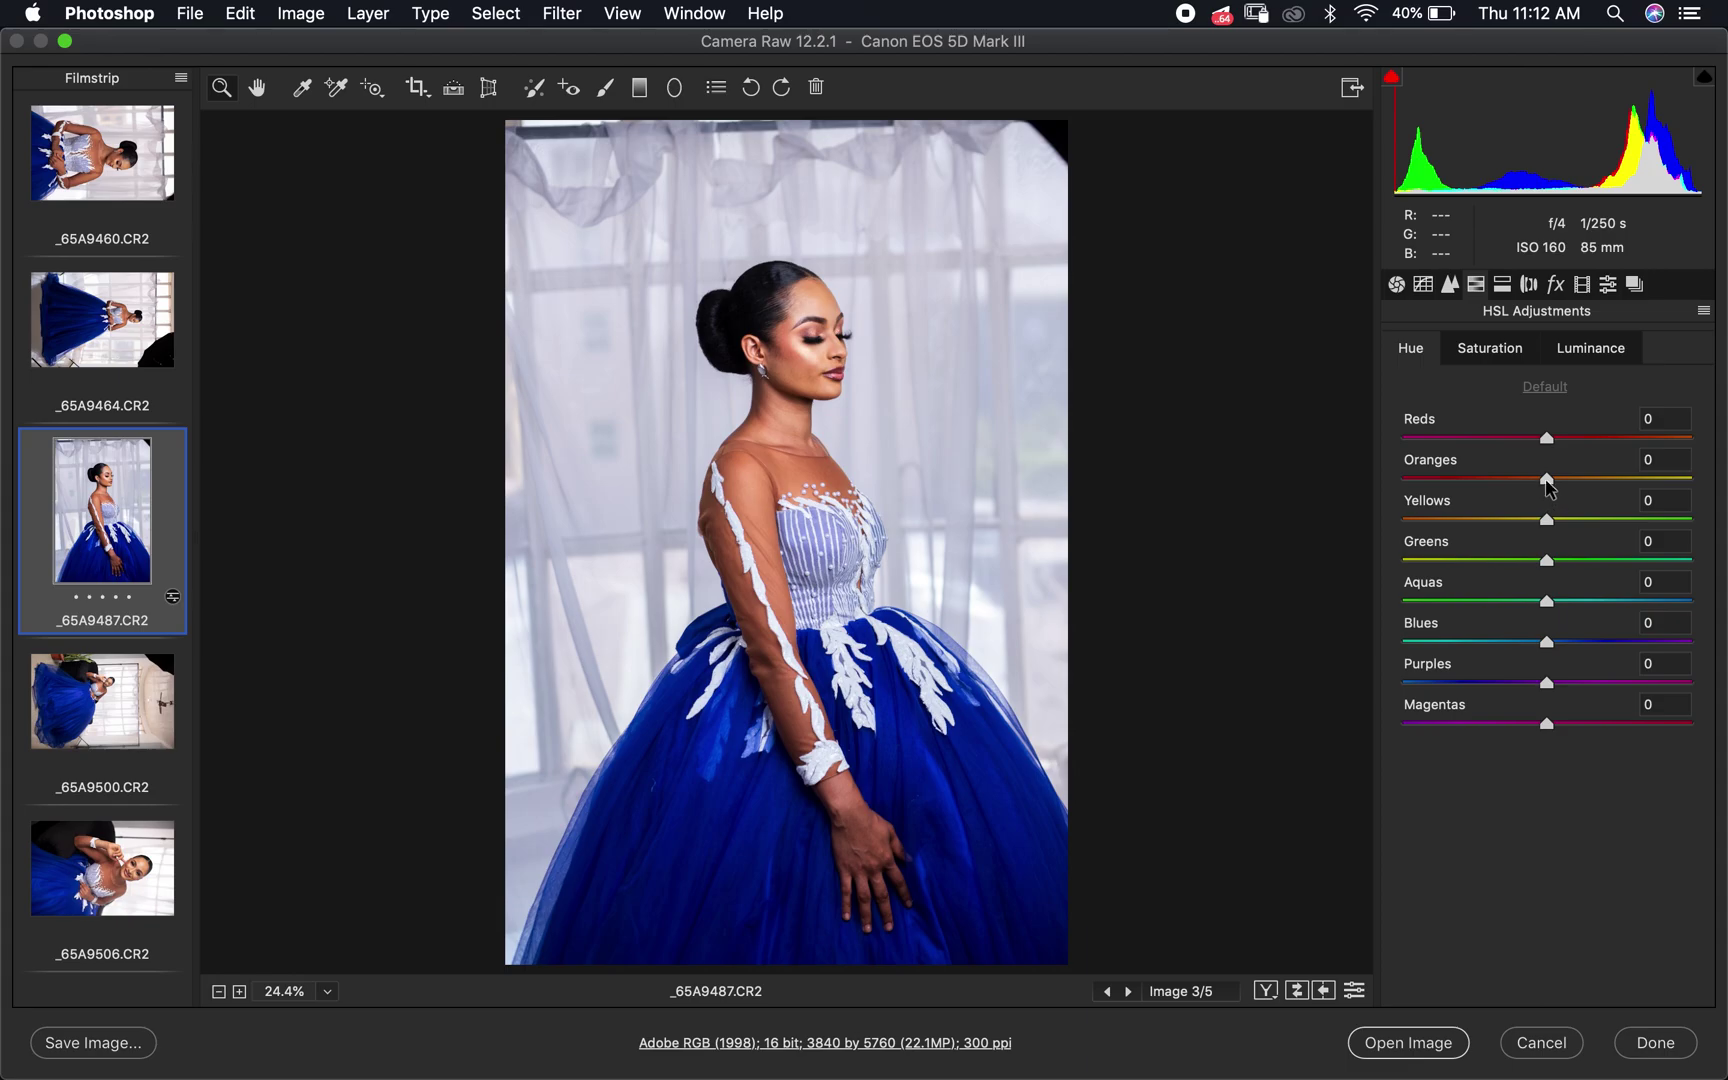
{"action": "mouse_move", "coordinate": [1549, 487]}
{"action": "left_mouse_down"}
{"action": "mouse_move", "coordinate": [1566, 488]}
{"action": "mouse_move", "coordinate": [1536, 488]}
{"action": "left_mouse_up"}
Try a Blues hue shift and reset it, and set the HSL luminance of Blues to +18.
{"action": "left_click_drag", "start_coordinate": [1547, 643], "coordinate": [1481, 638]}
{"action": "double_click", "coordinate": [1481, 638]}
{"action": "left_click", "coordinate": [1490, 348]}
{"action": "left_click", "coordinate": [1590, 348]}
{"action": "left_click_drag", "start_coordinate": [1546, 645], "coordinate": [1573, 645]}
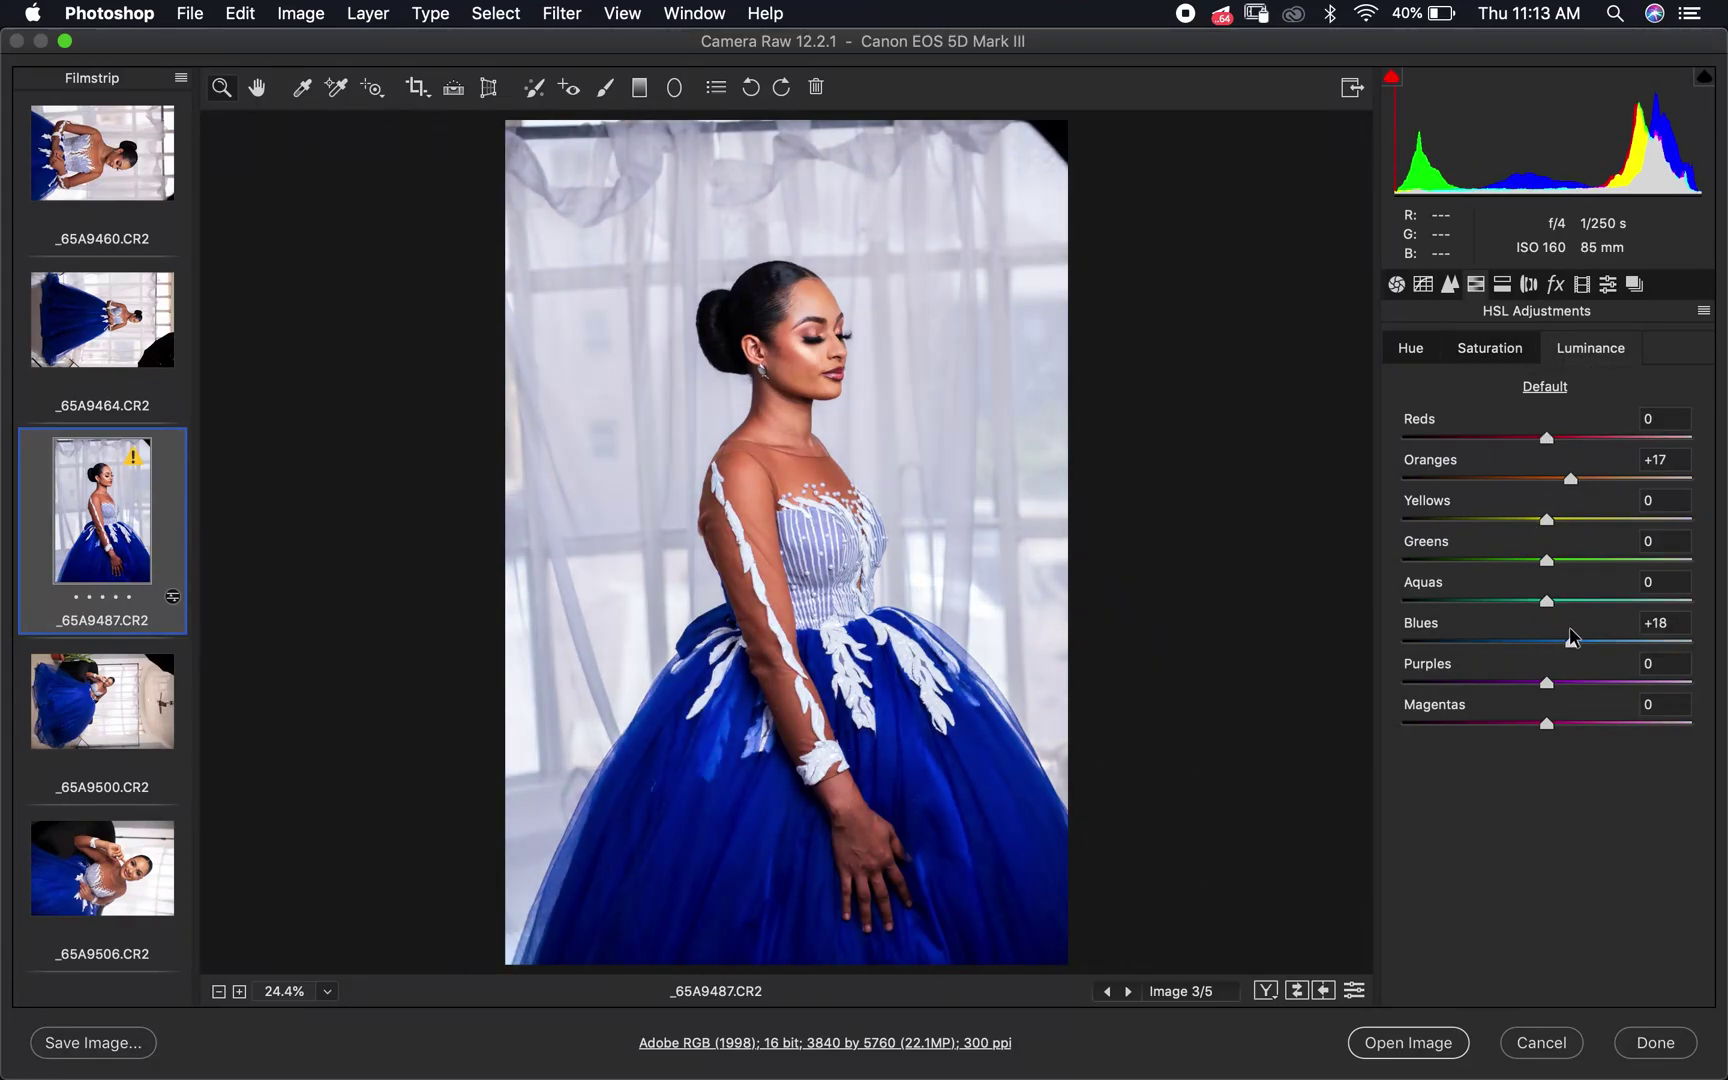
{"action": "left_click", "coordinate": [1410, 350]}
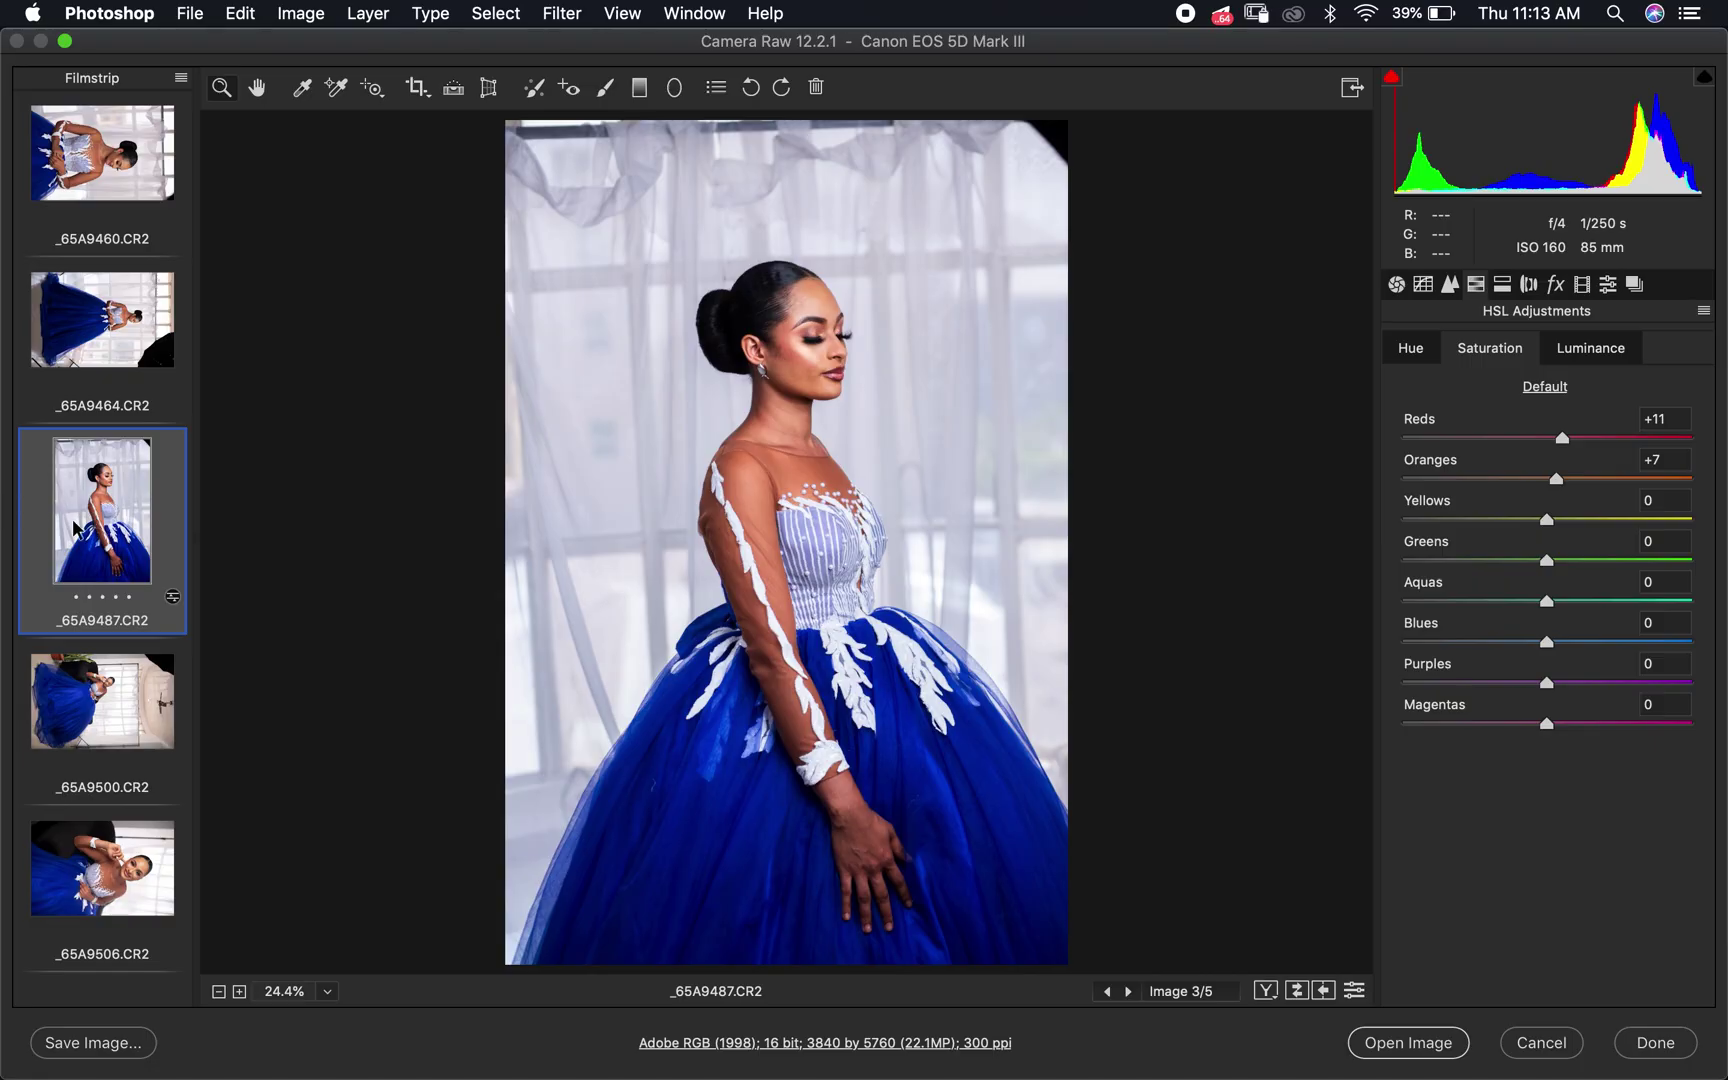
Select all photos in the filmstrip and synchronize the settings of _65A9487.CR2 to them using the Default subset.
{"action": "left_click", "coordinate": [181, 80]}
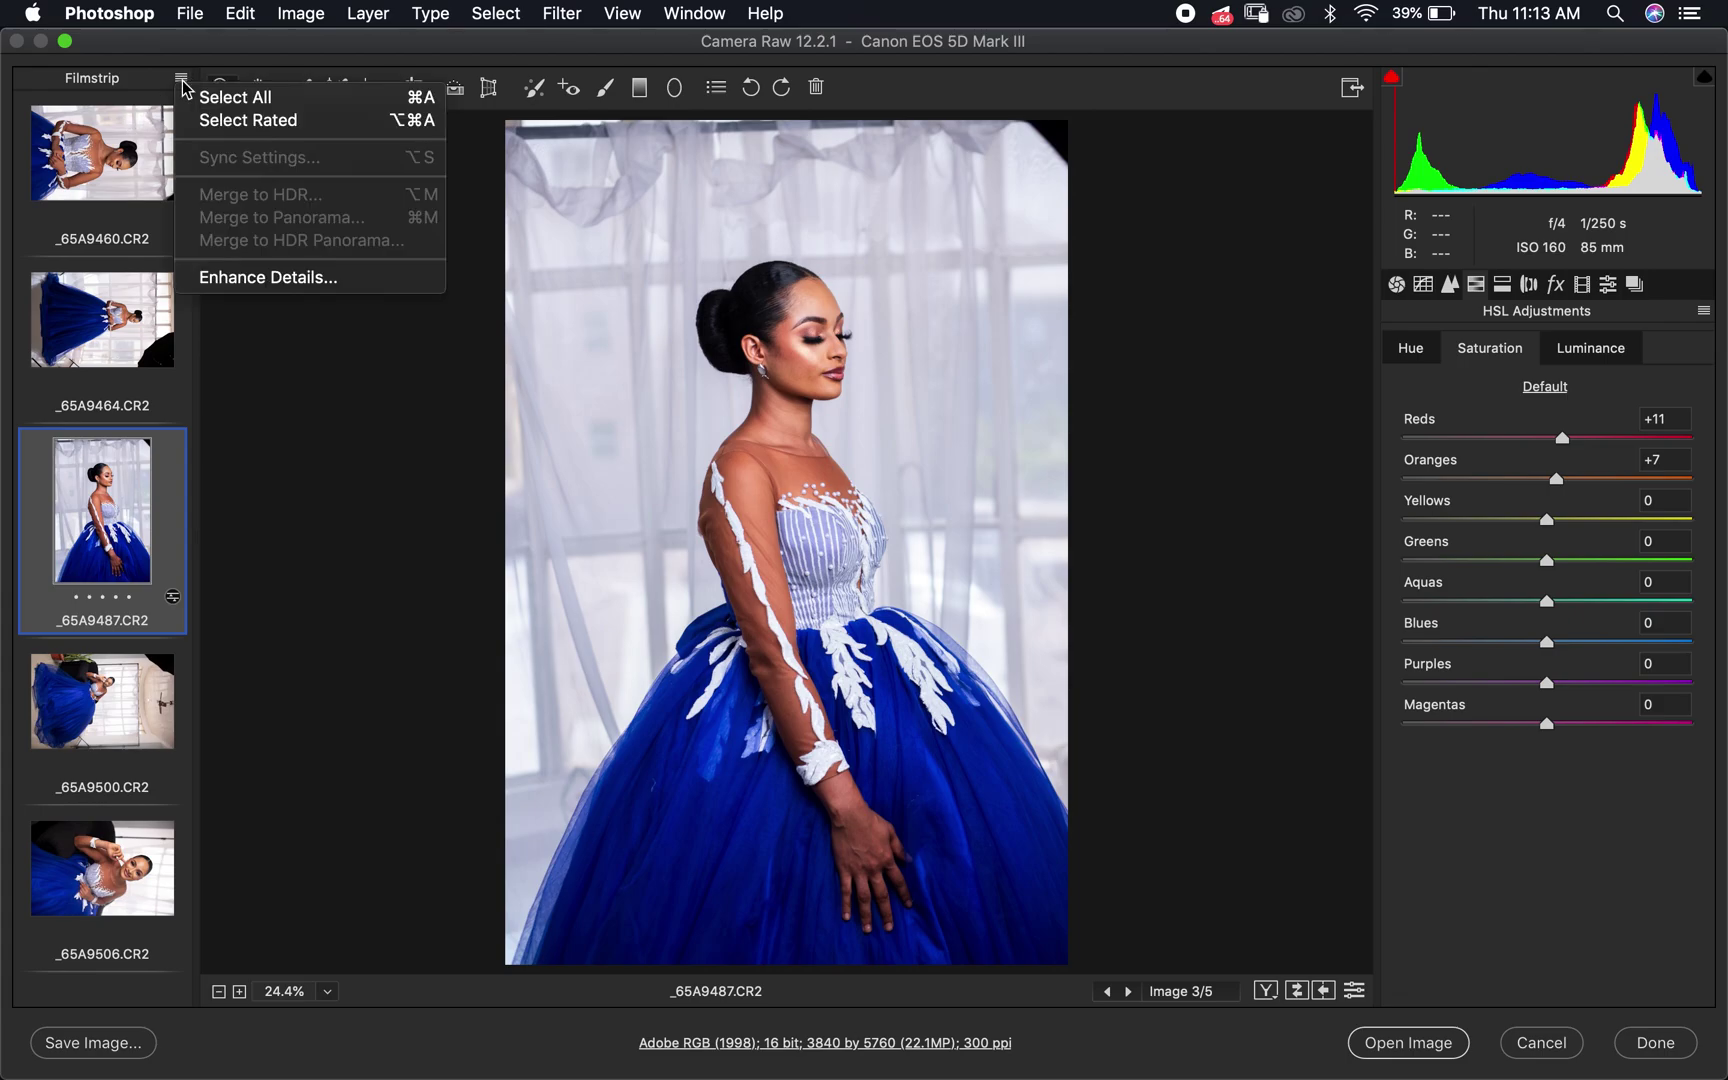
{"action": "left_click", "coordinate": [259, 105]}
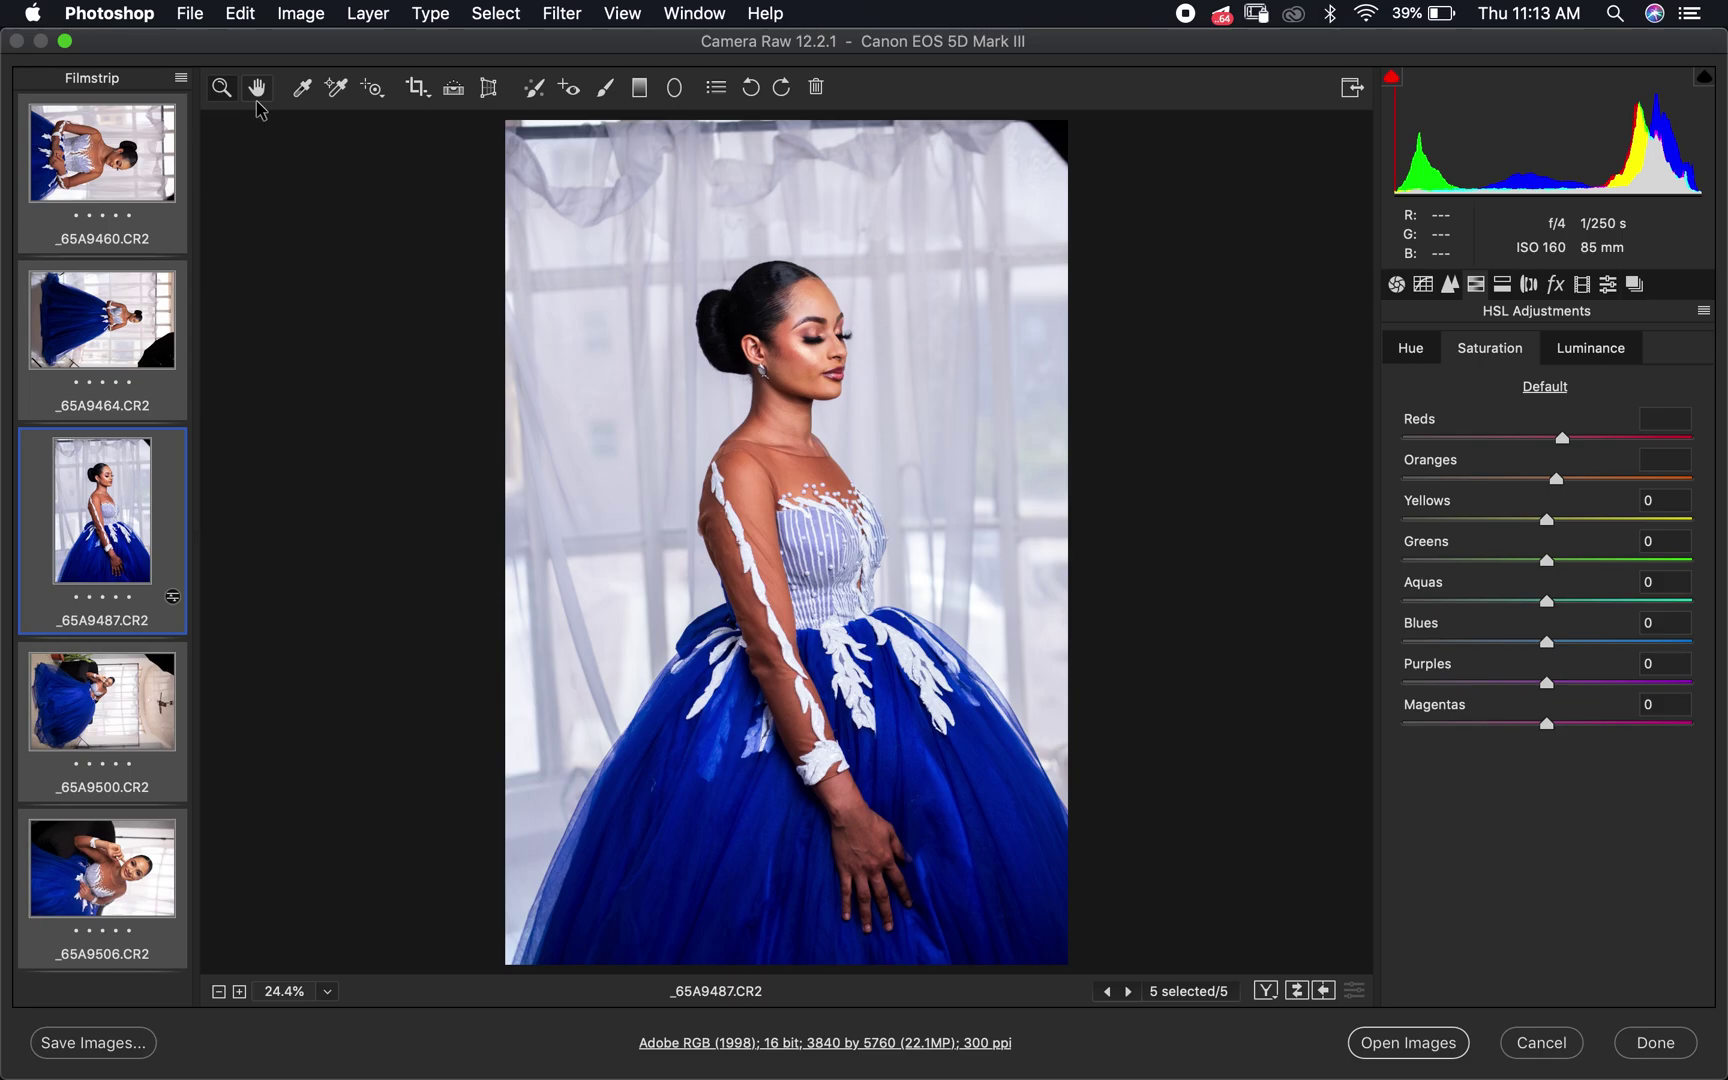
{"action": "left_click", "coordinate": [181, 82]}
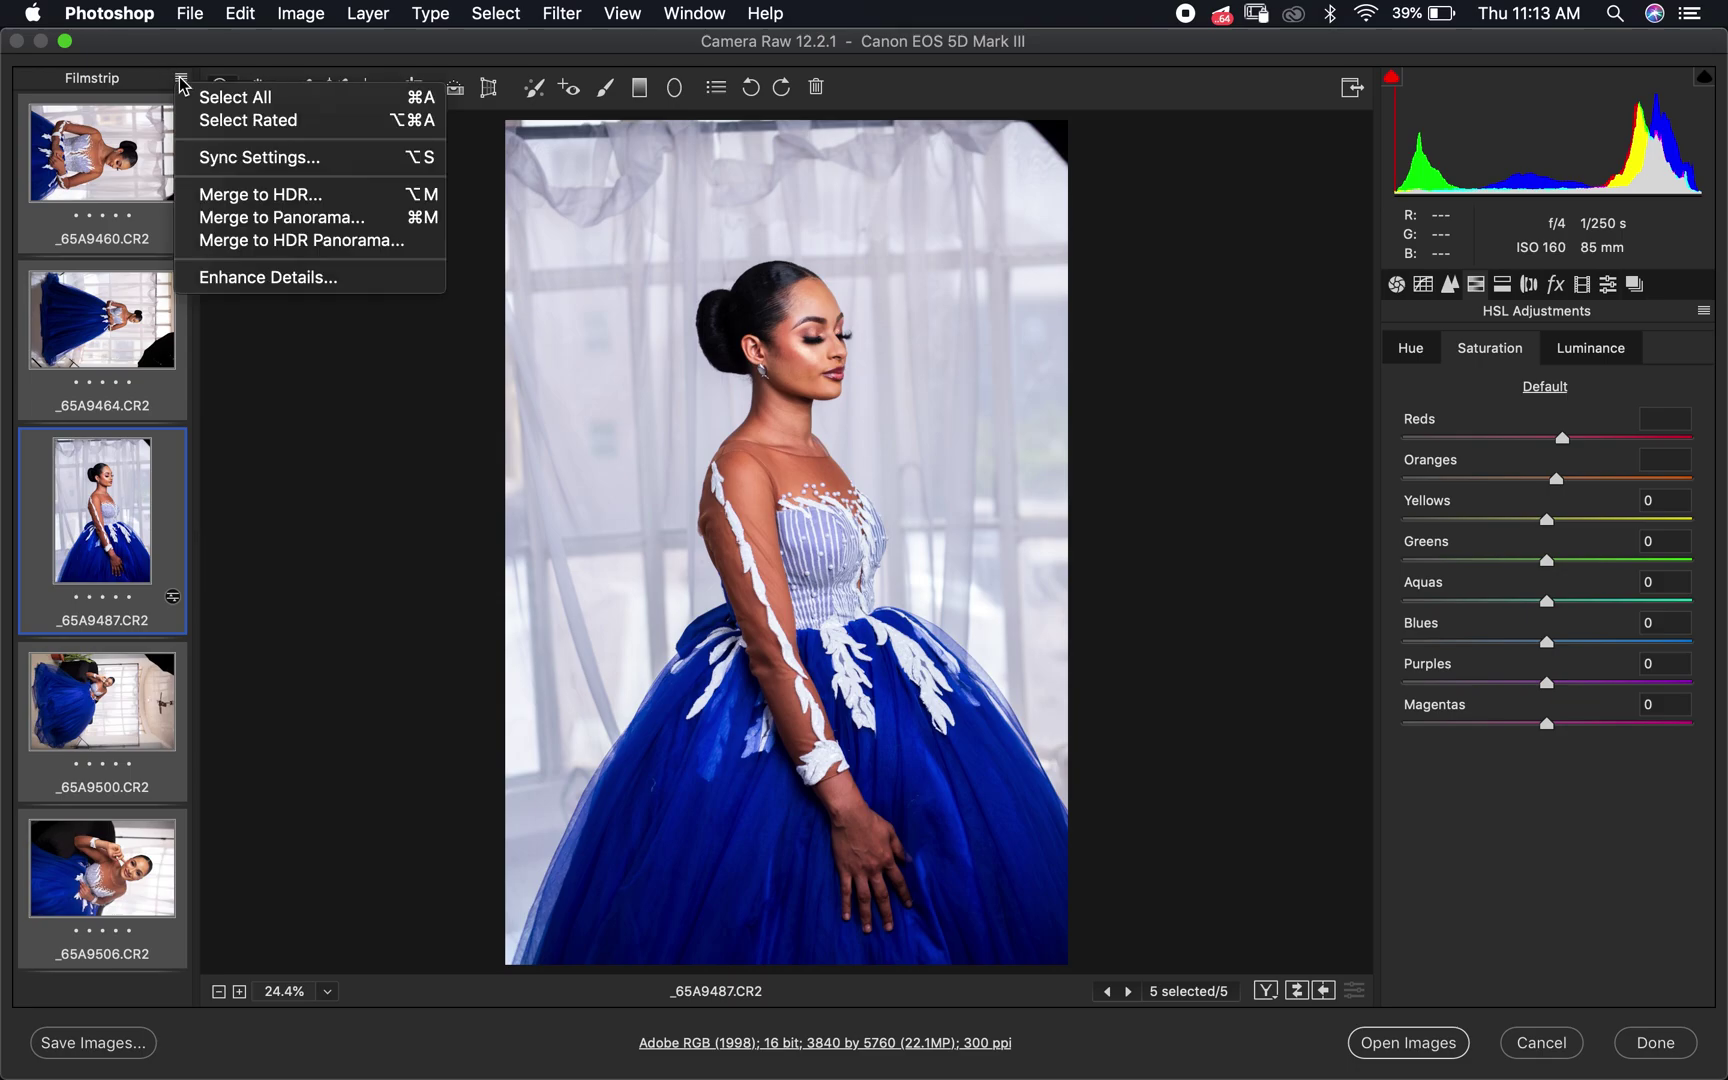
{"action": "left_click", "coordinate": [273, 166]}
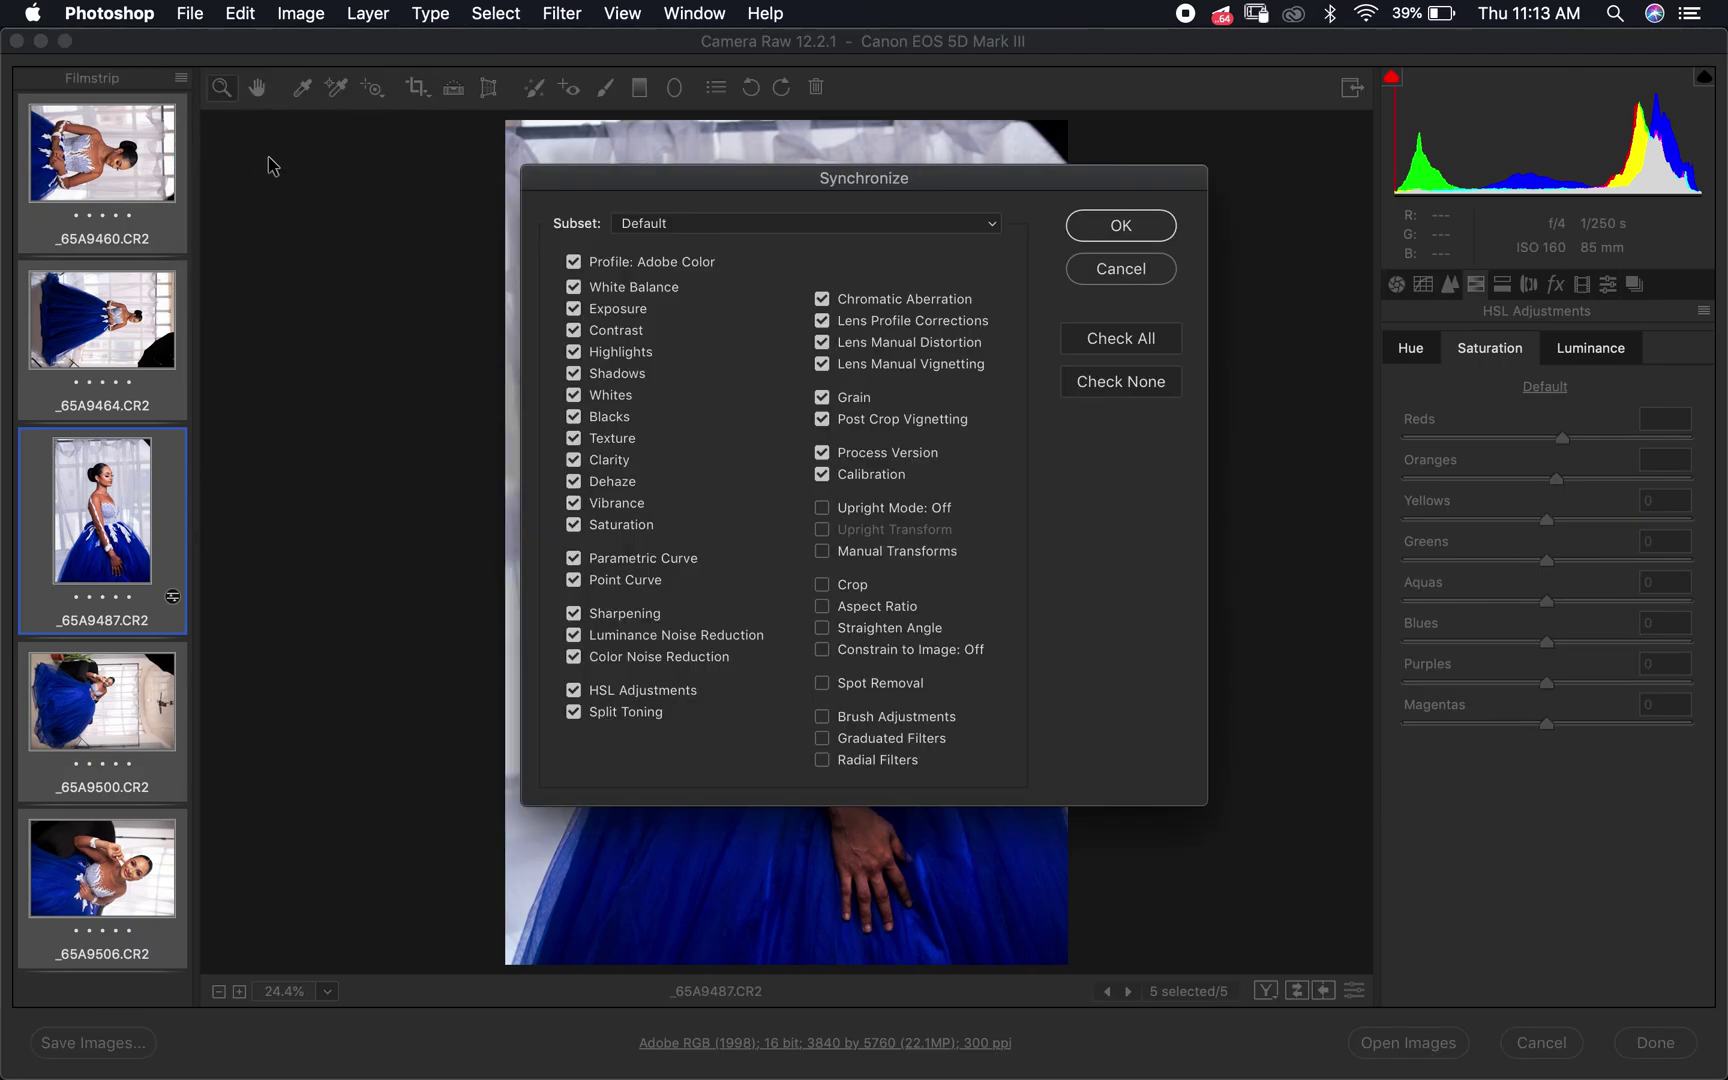
{"action": "left_click_drag", "start_coordinate": [757, 179], "coordinate": [750, 240]}
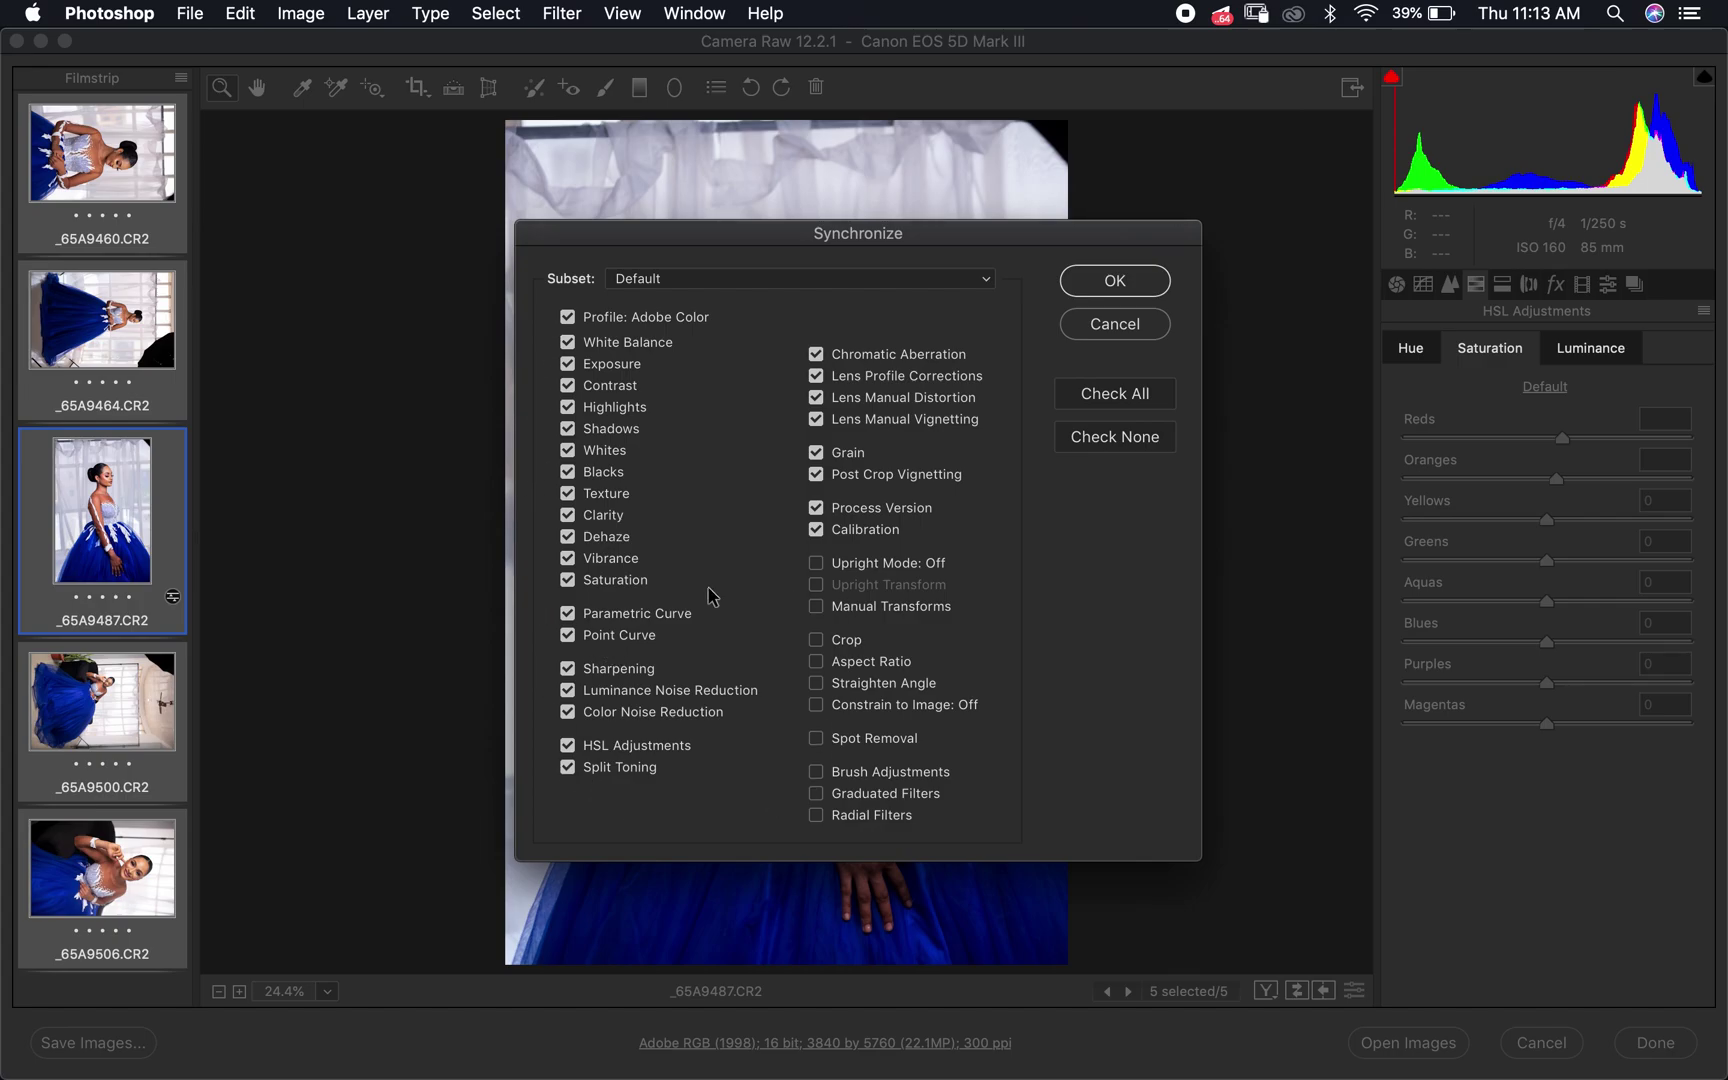
{"action": "left_click", "coordinate": [568, 343]}
{"action": "left_click", "coordinate": [568, 343]}
{"action": "left_click", "coordinate": [569, 387]}
{"action": "left_click", "coordinate": [568, 387]}
{"action": "left_click", "coordinate": [1126, 290]}
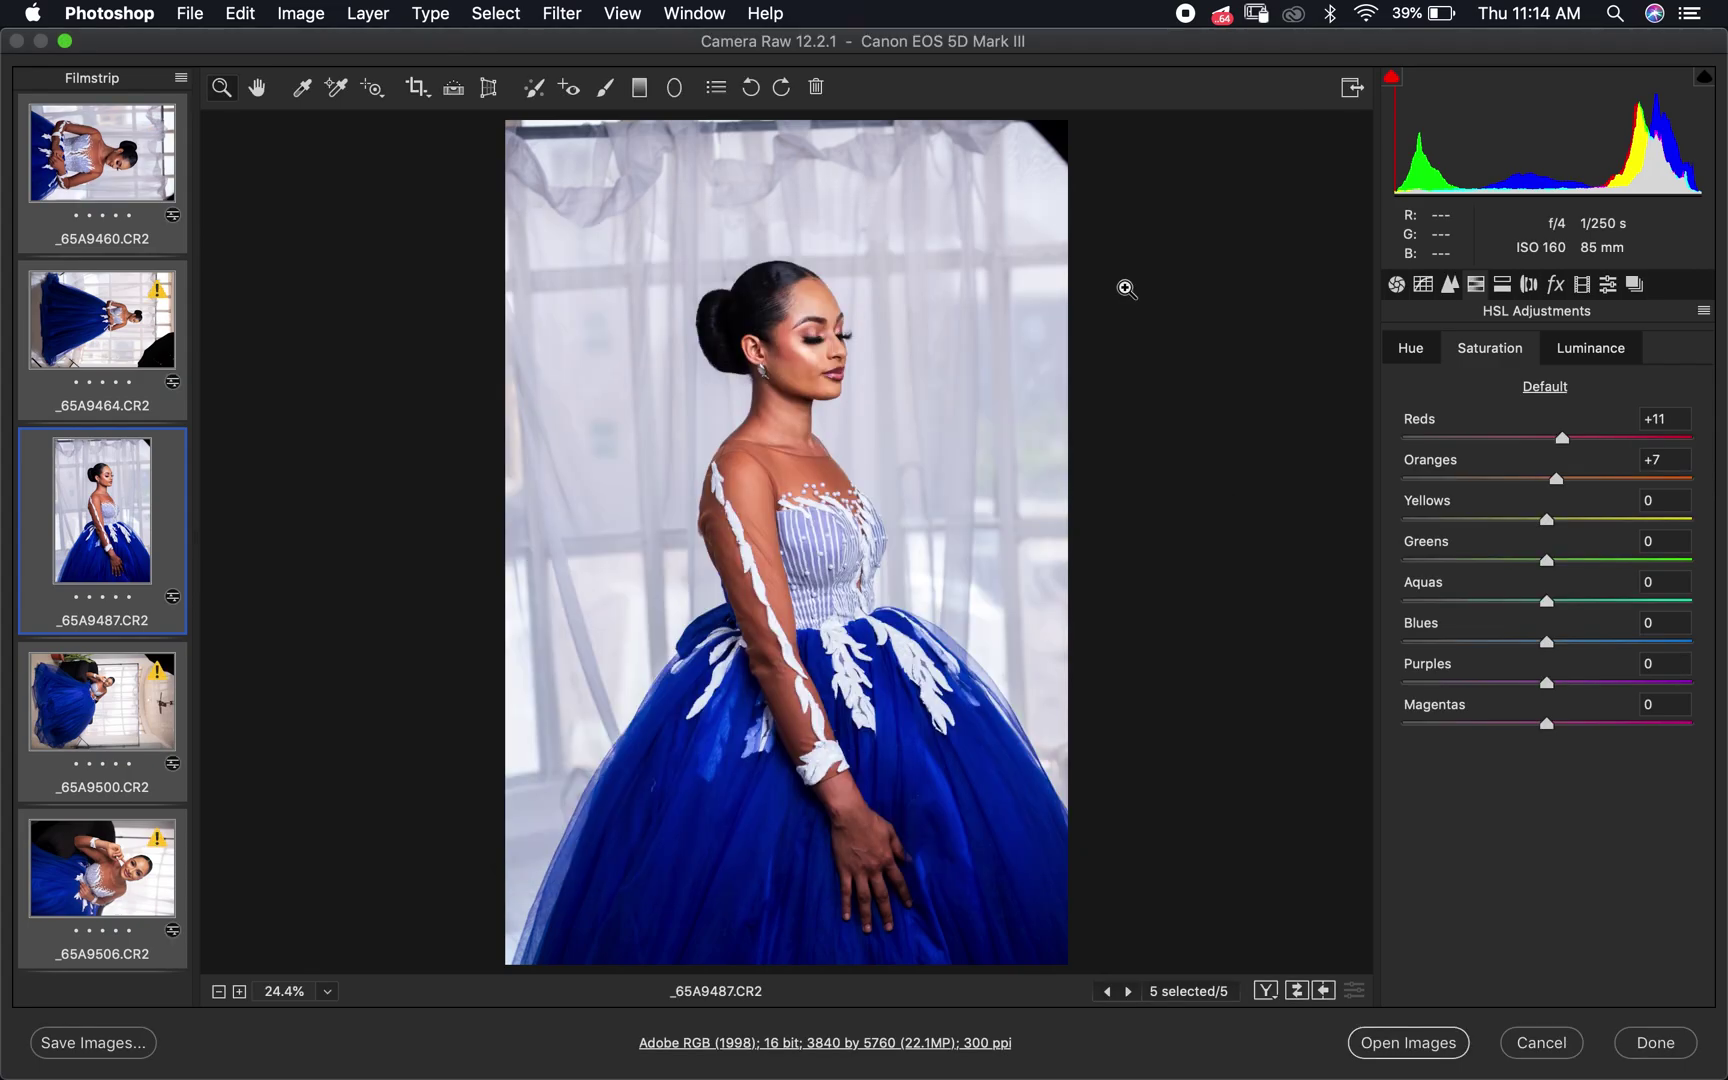
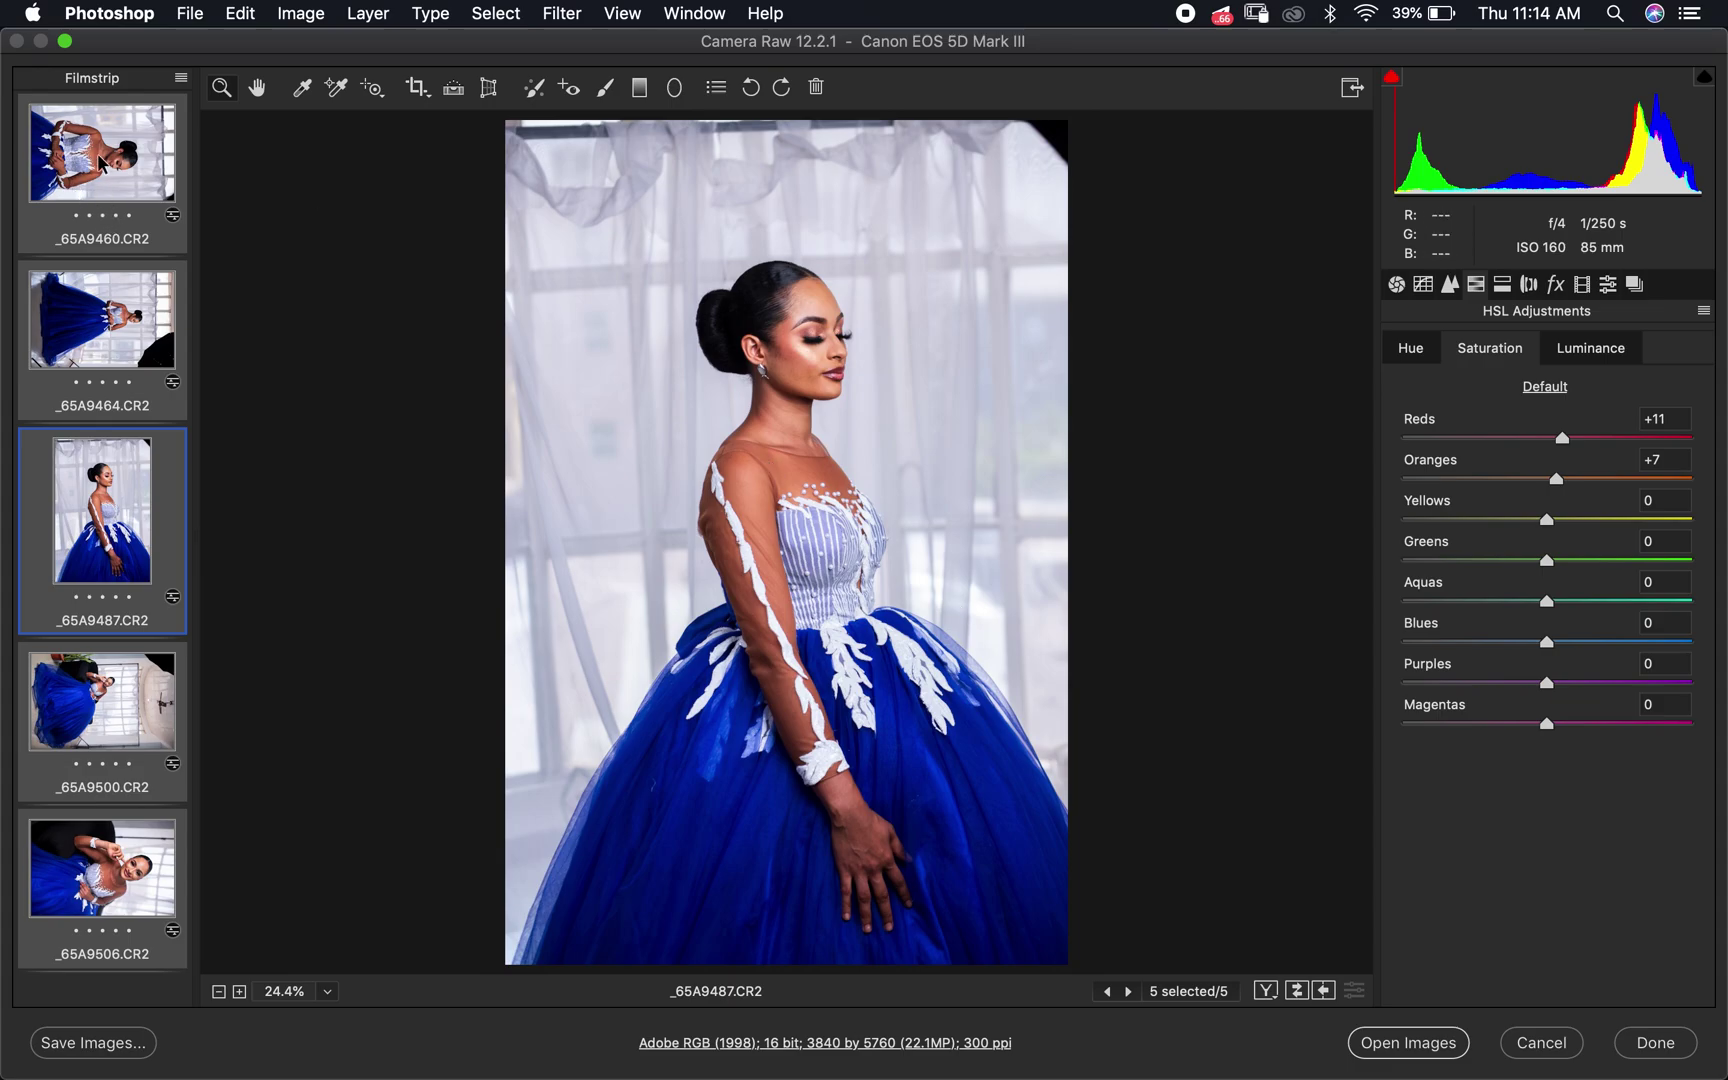
Rotate photo _65A9460.CR2 90° counterclockwise to portrait and set its Exposure to +0.50.
{"action": "left_click", "coordinate": [750, 88]}
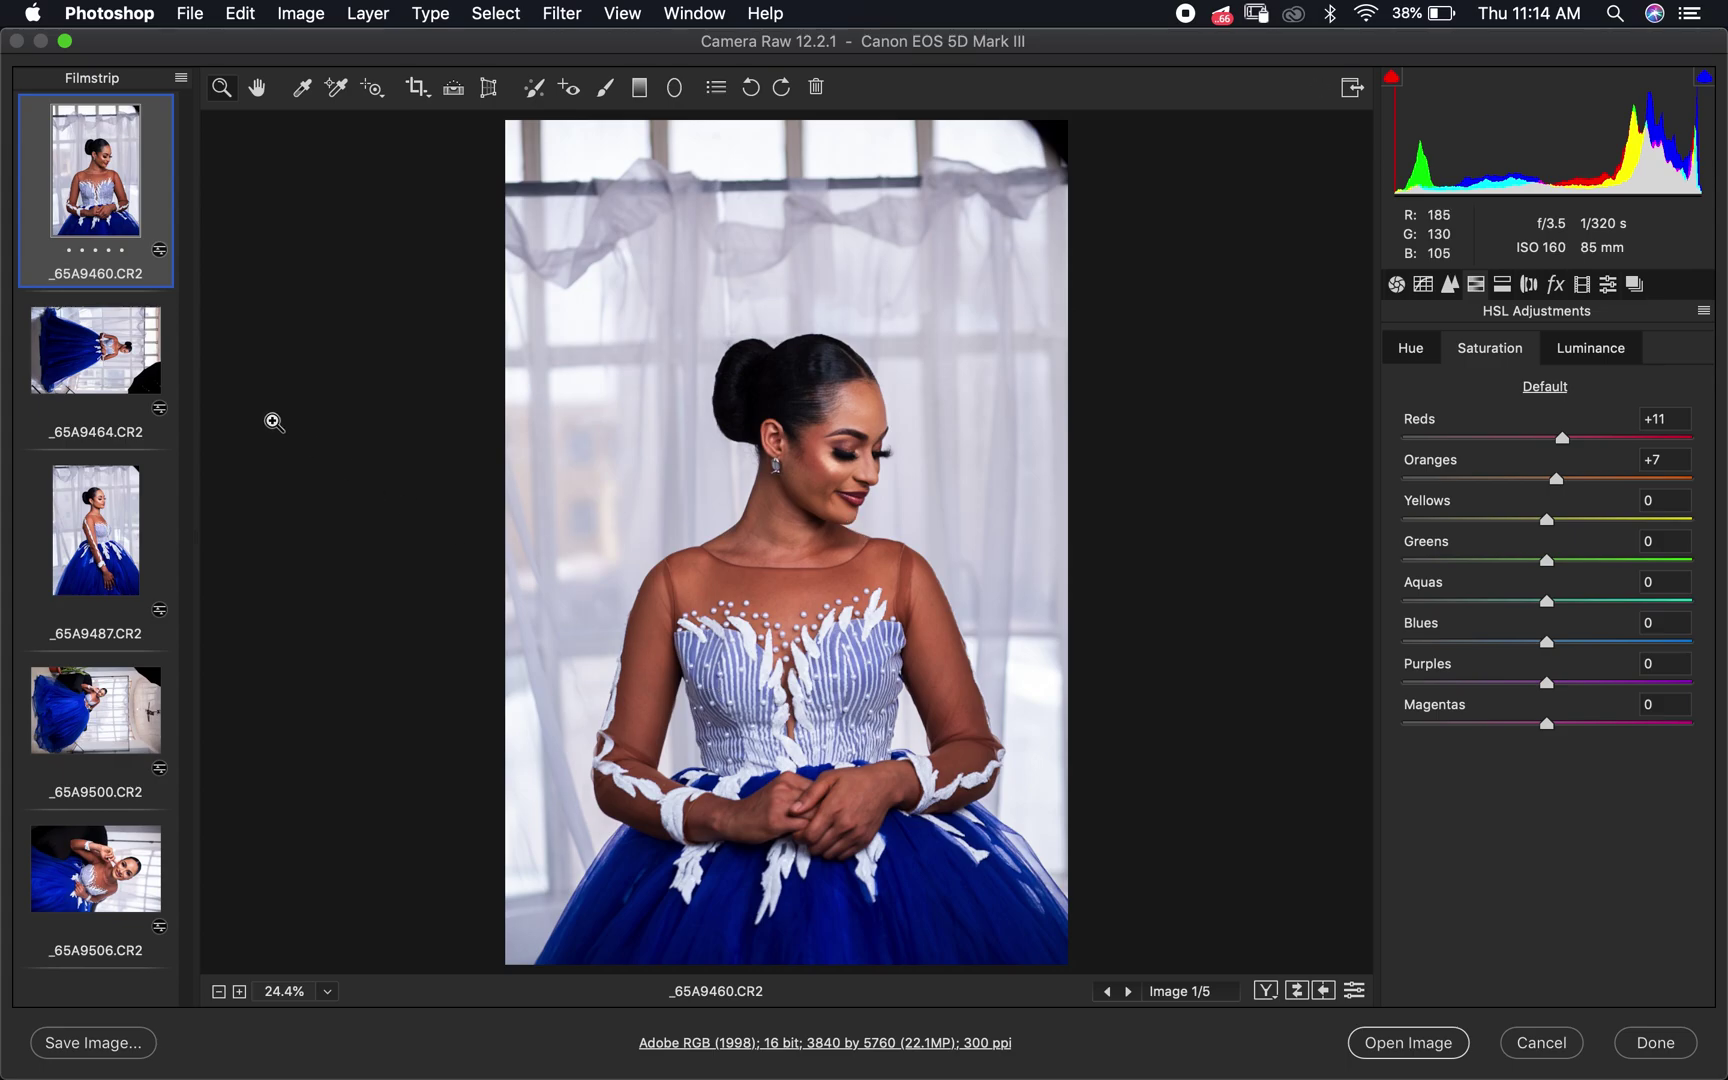
{"action": "left_click", "coordinate": [96, 350]}
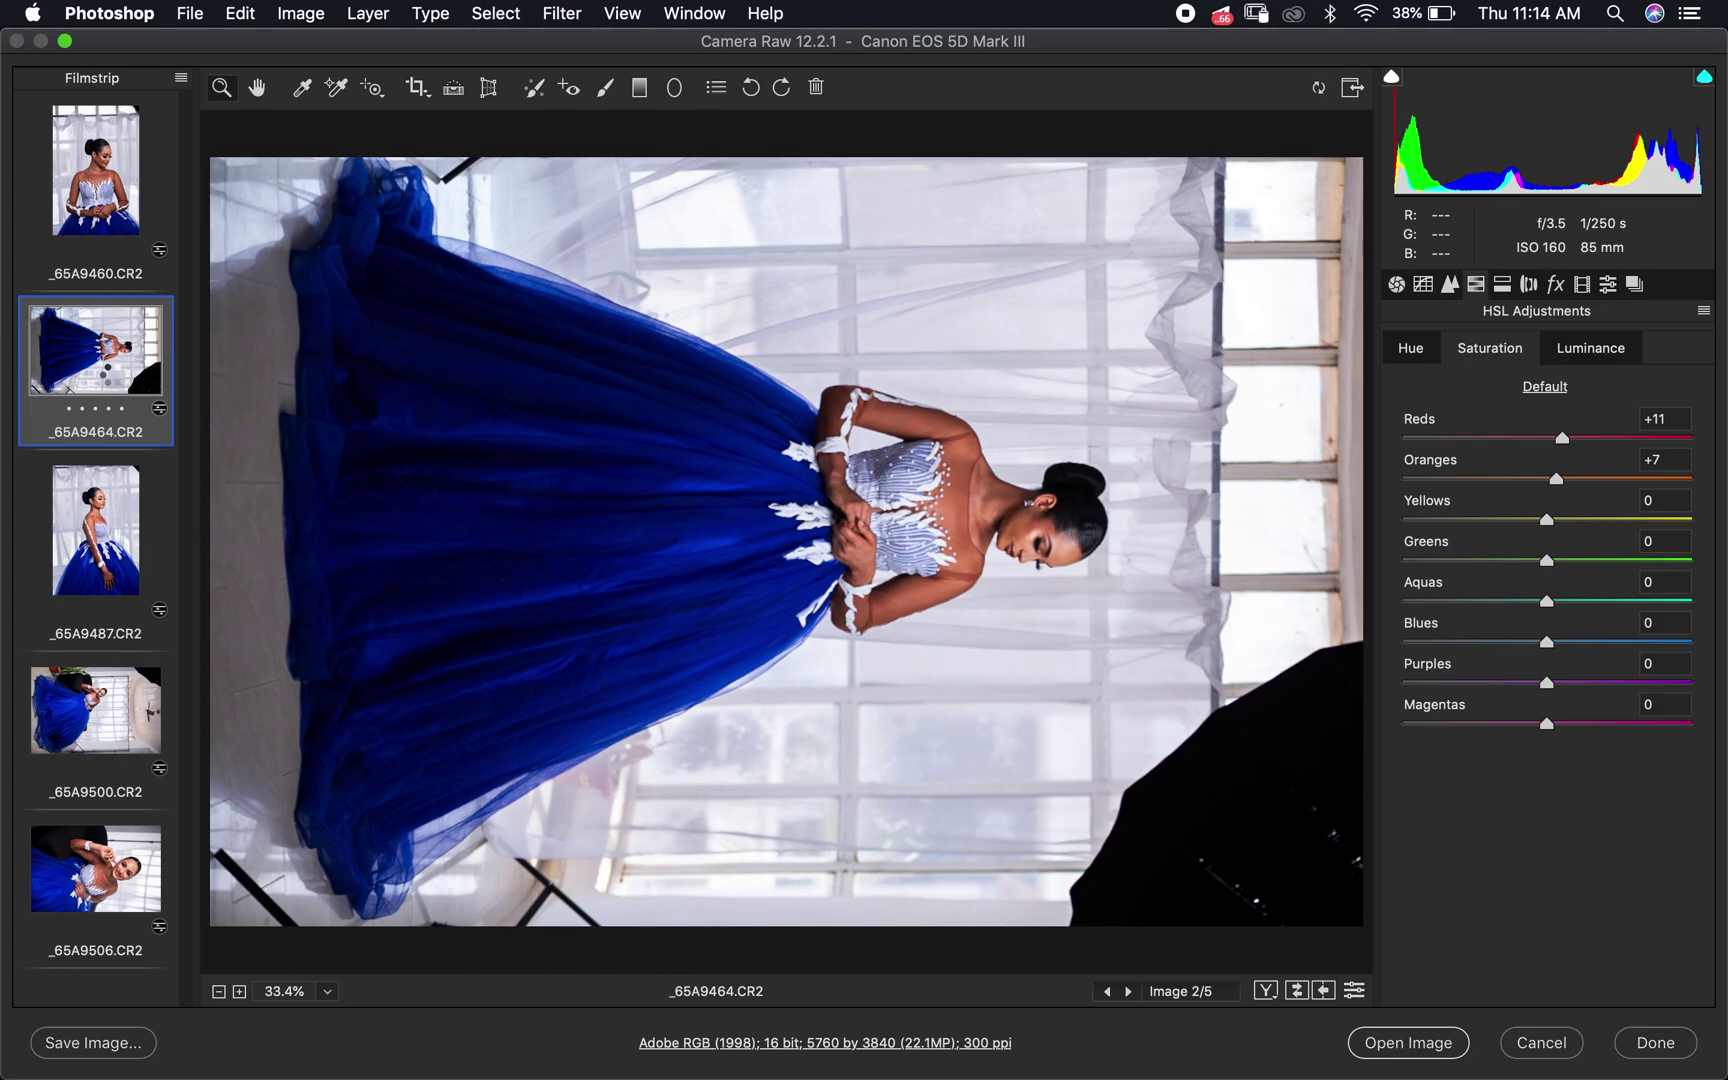
{"action": "left_click", "coordinate": [60, 208]}
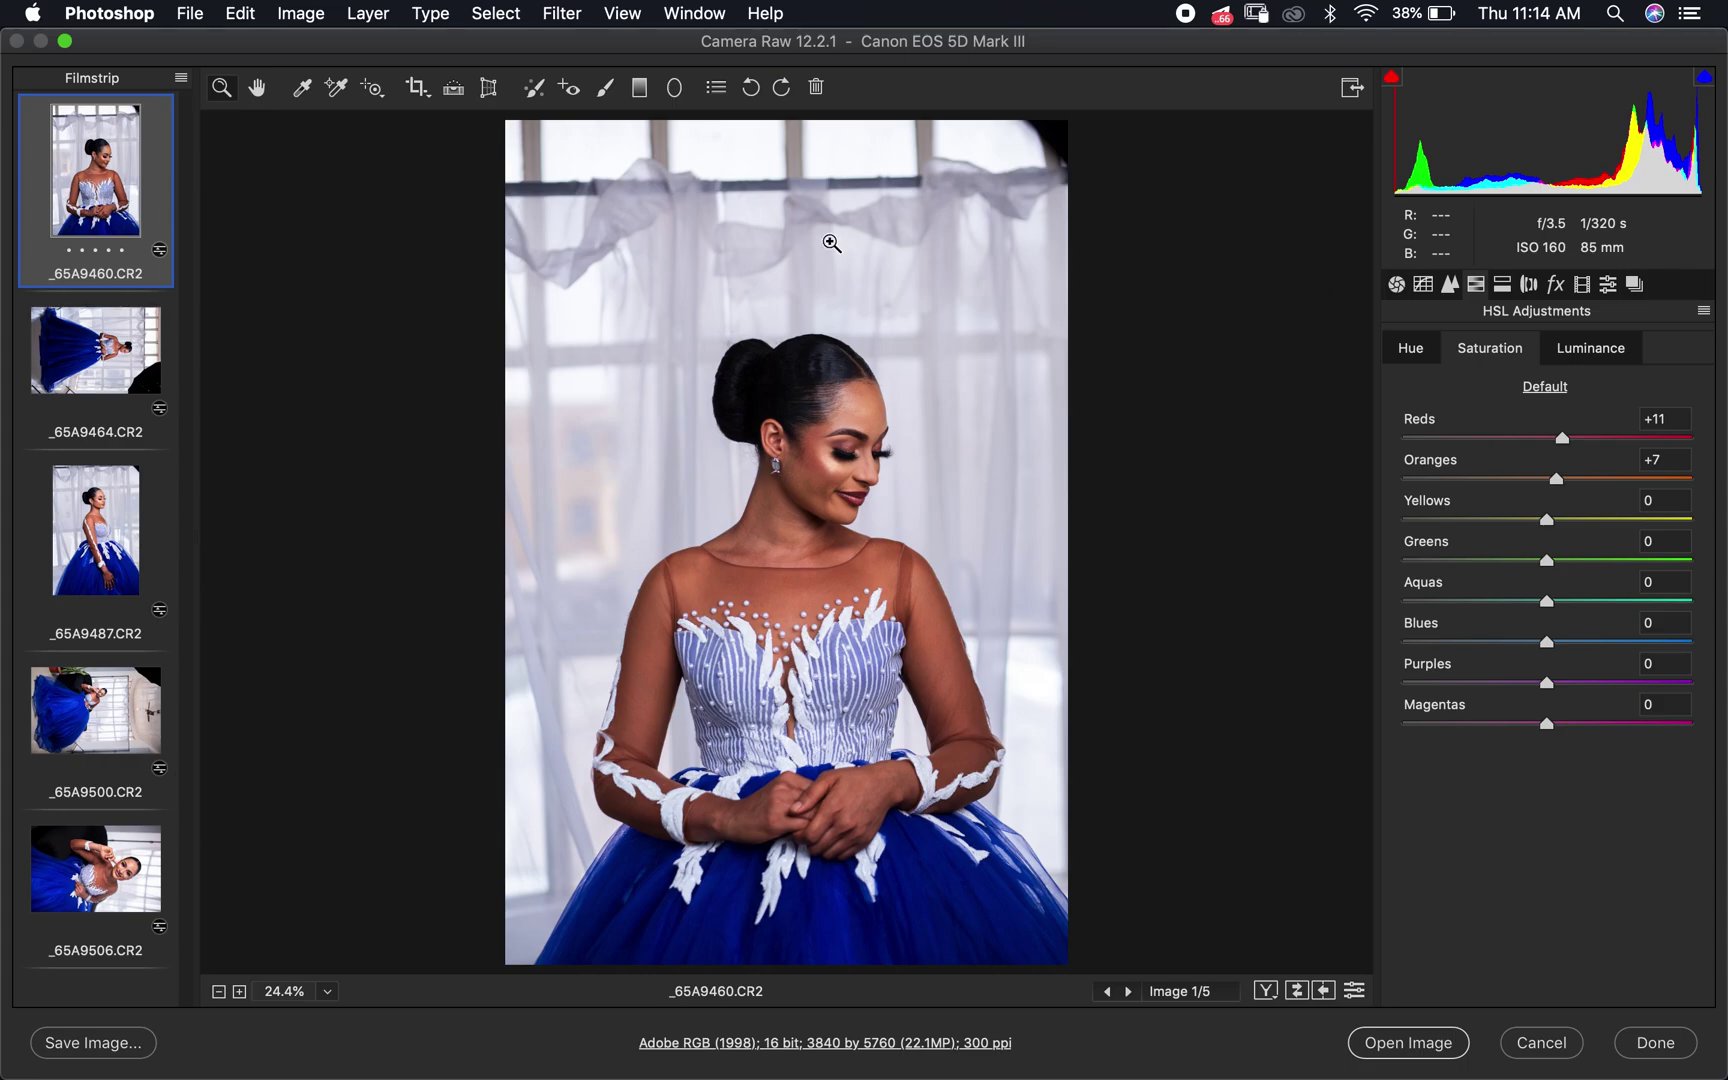
{"action": "left_click", "coordinate": [1397, 285]}
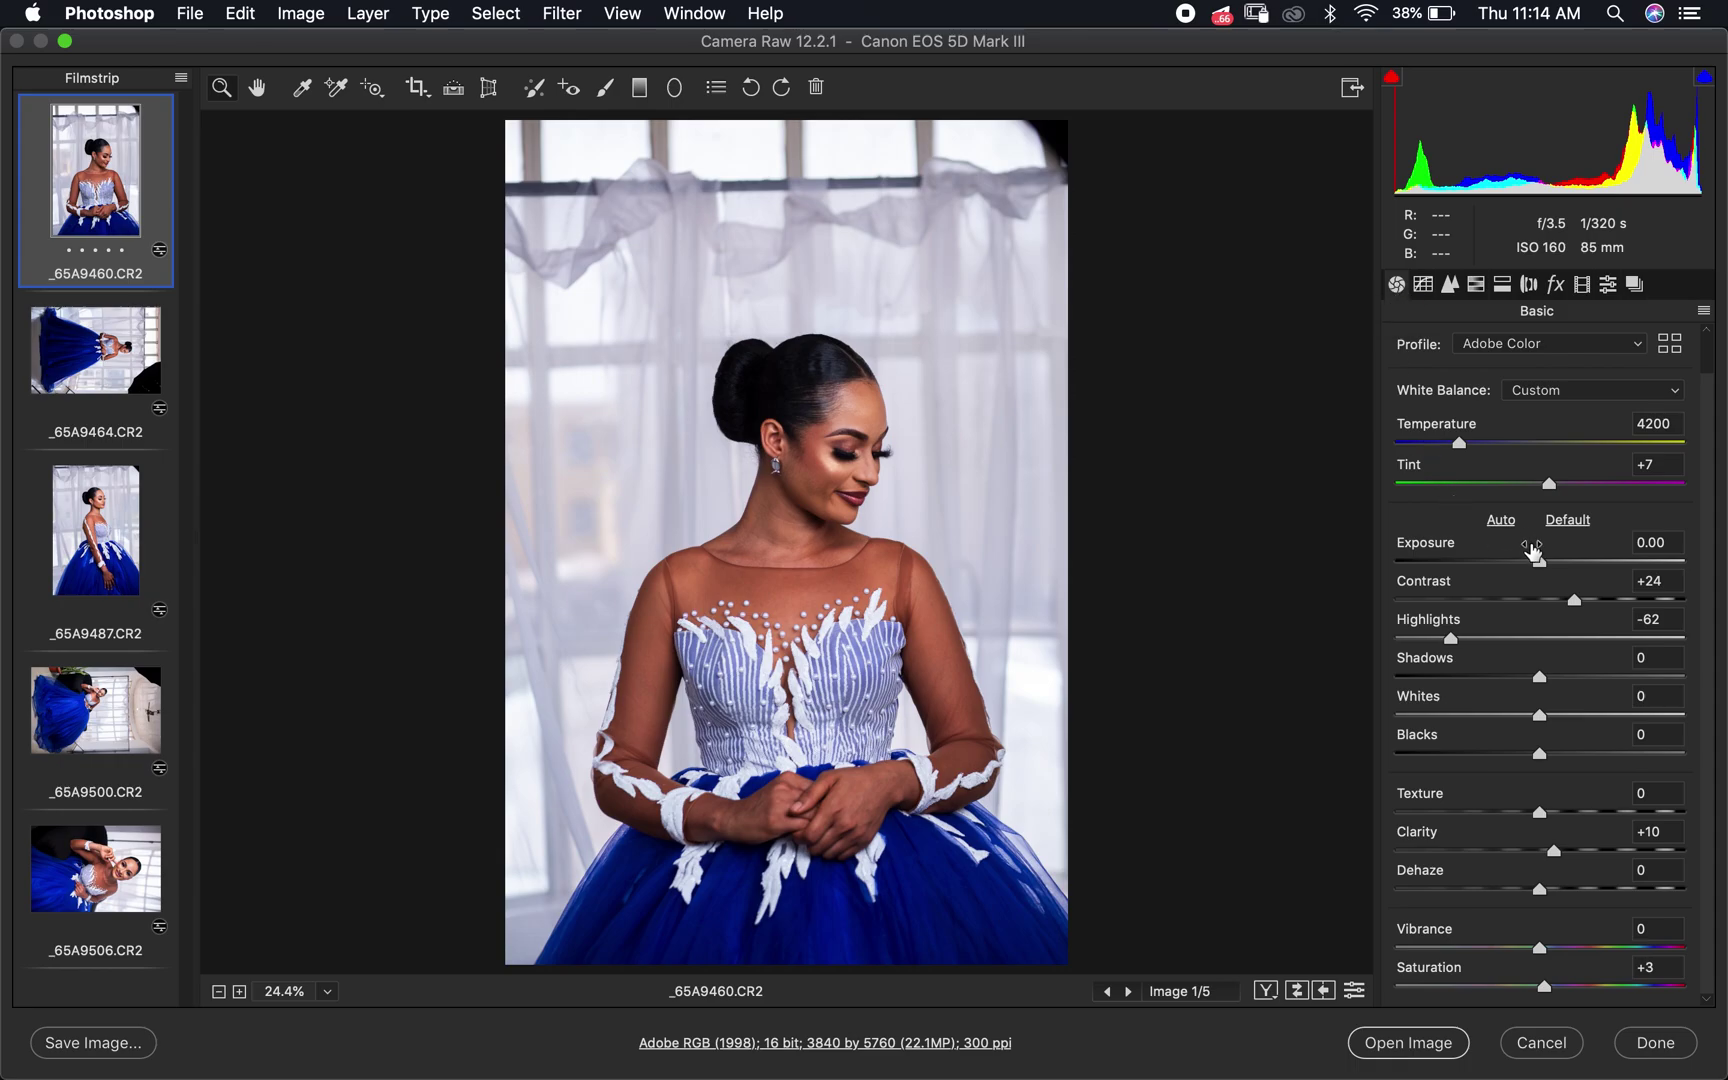
{"action": "left_click_drag", "start_coordinate": [1546, 568], "coordinate": [1561, 568]}
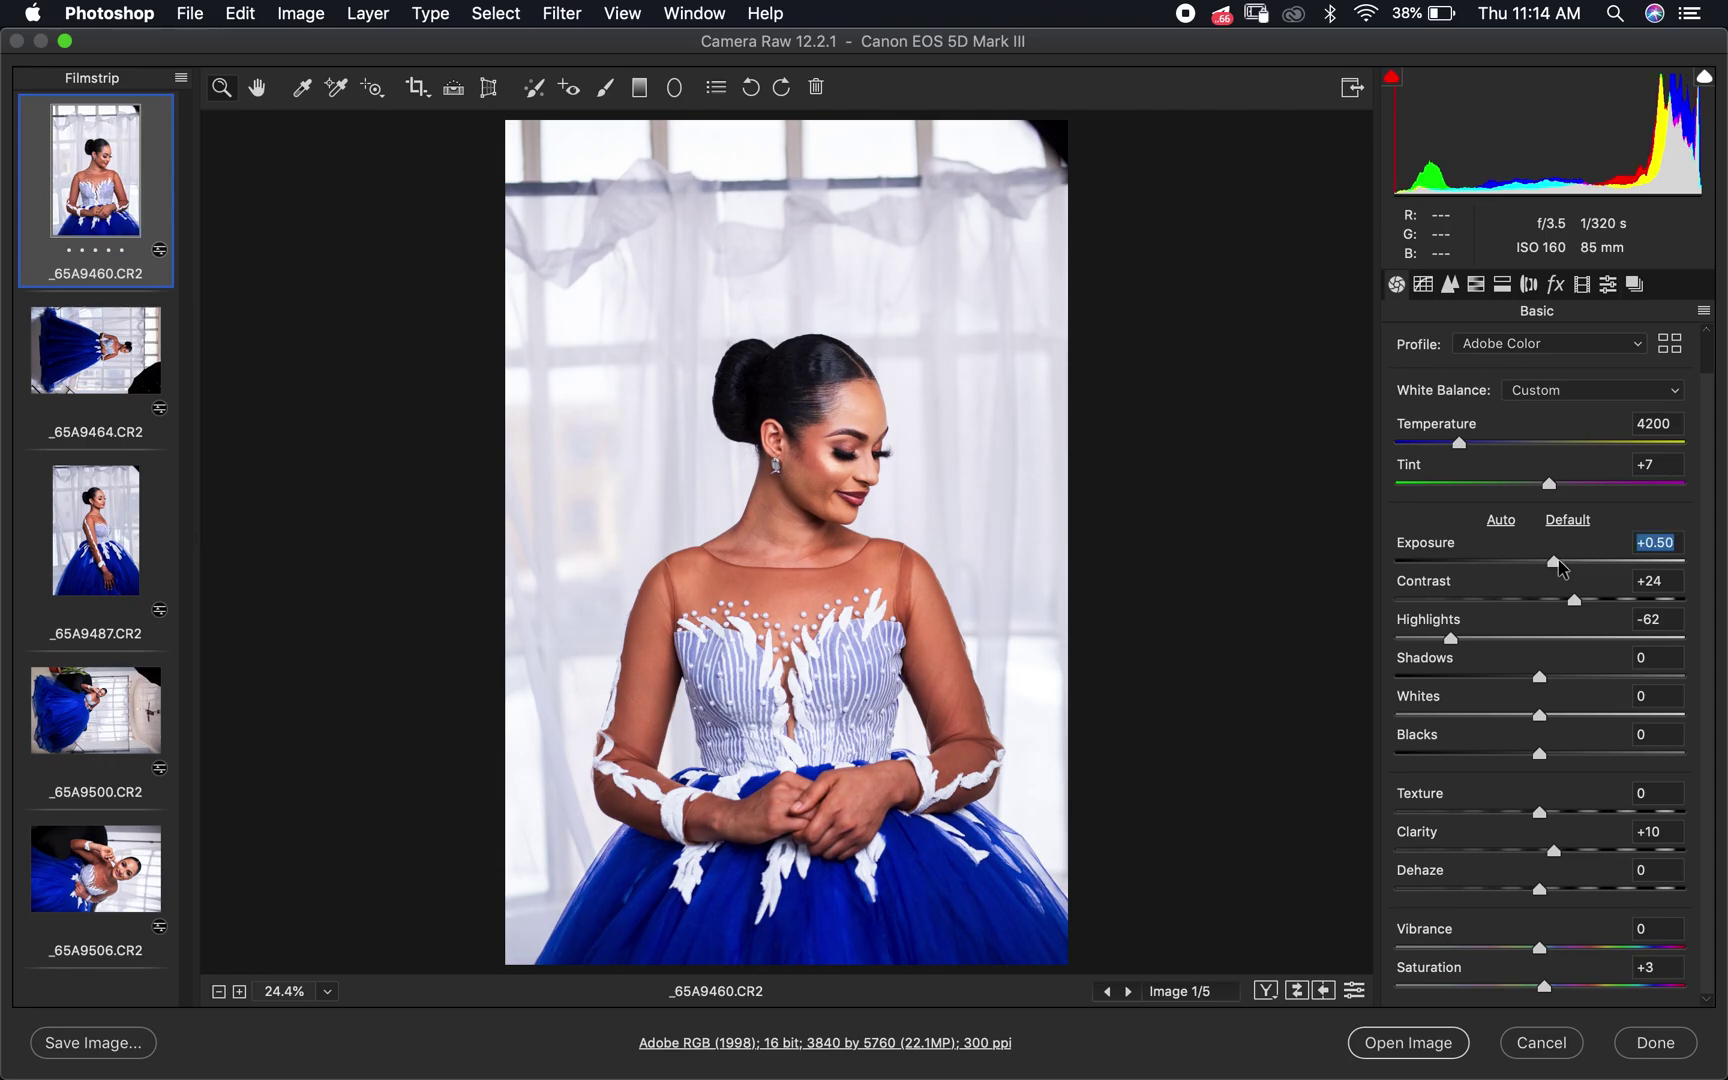
Rotate photo _65A9464.CR2 90° counterclockwise to portrait and set its Exposure to +0.40.
{"action": "left_click", "coordinate": [120, 340]}
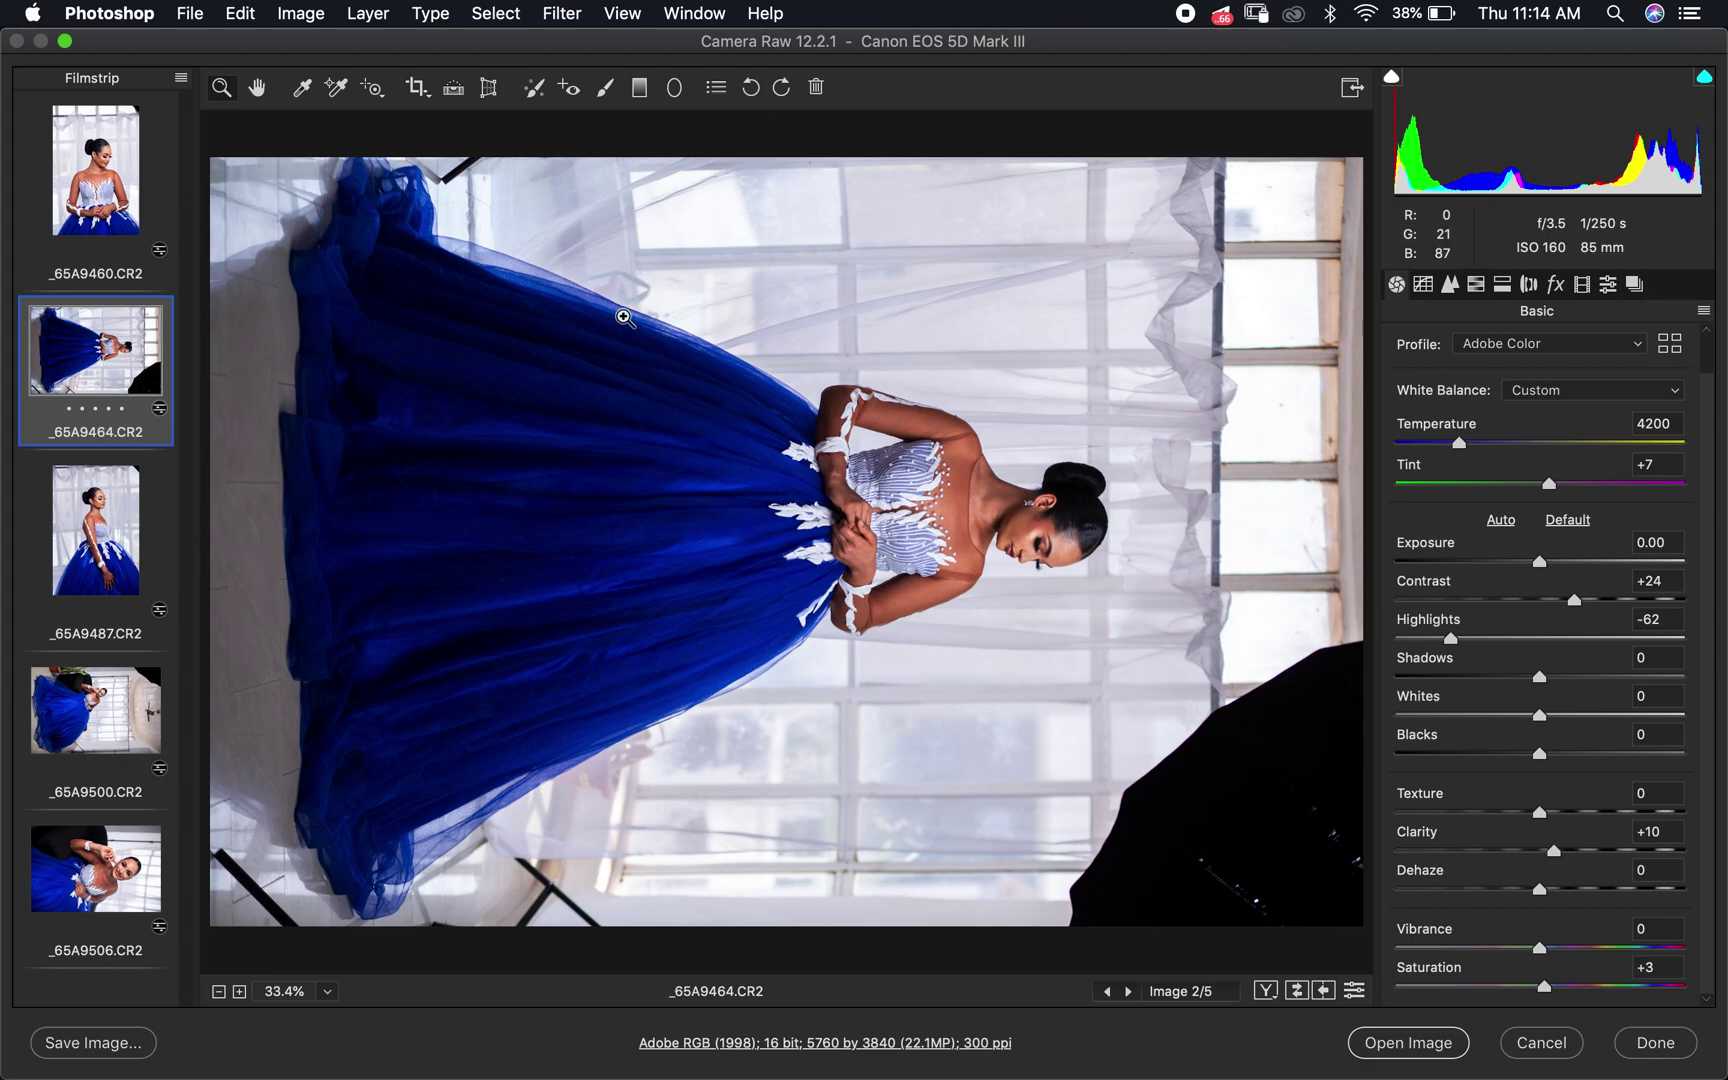
{"action": "left_click", "coordinate": [752, 88]}
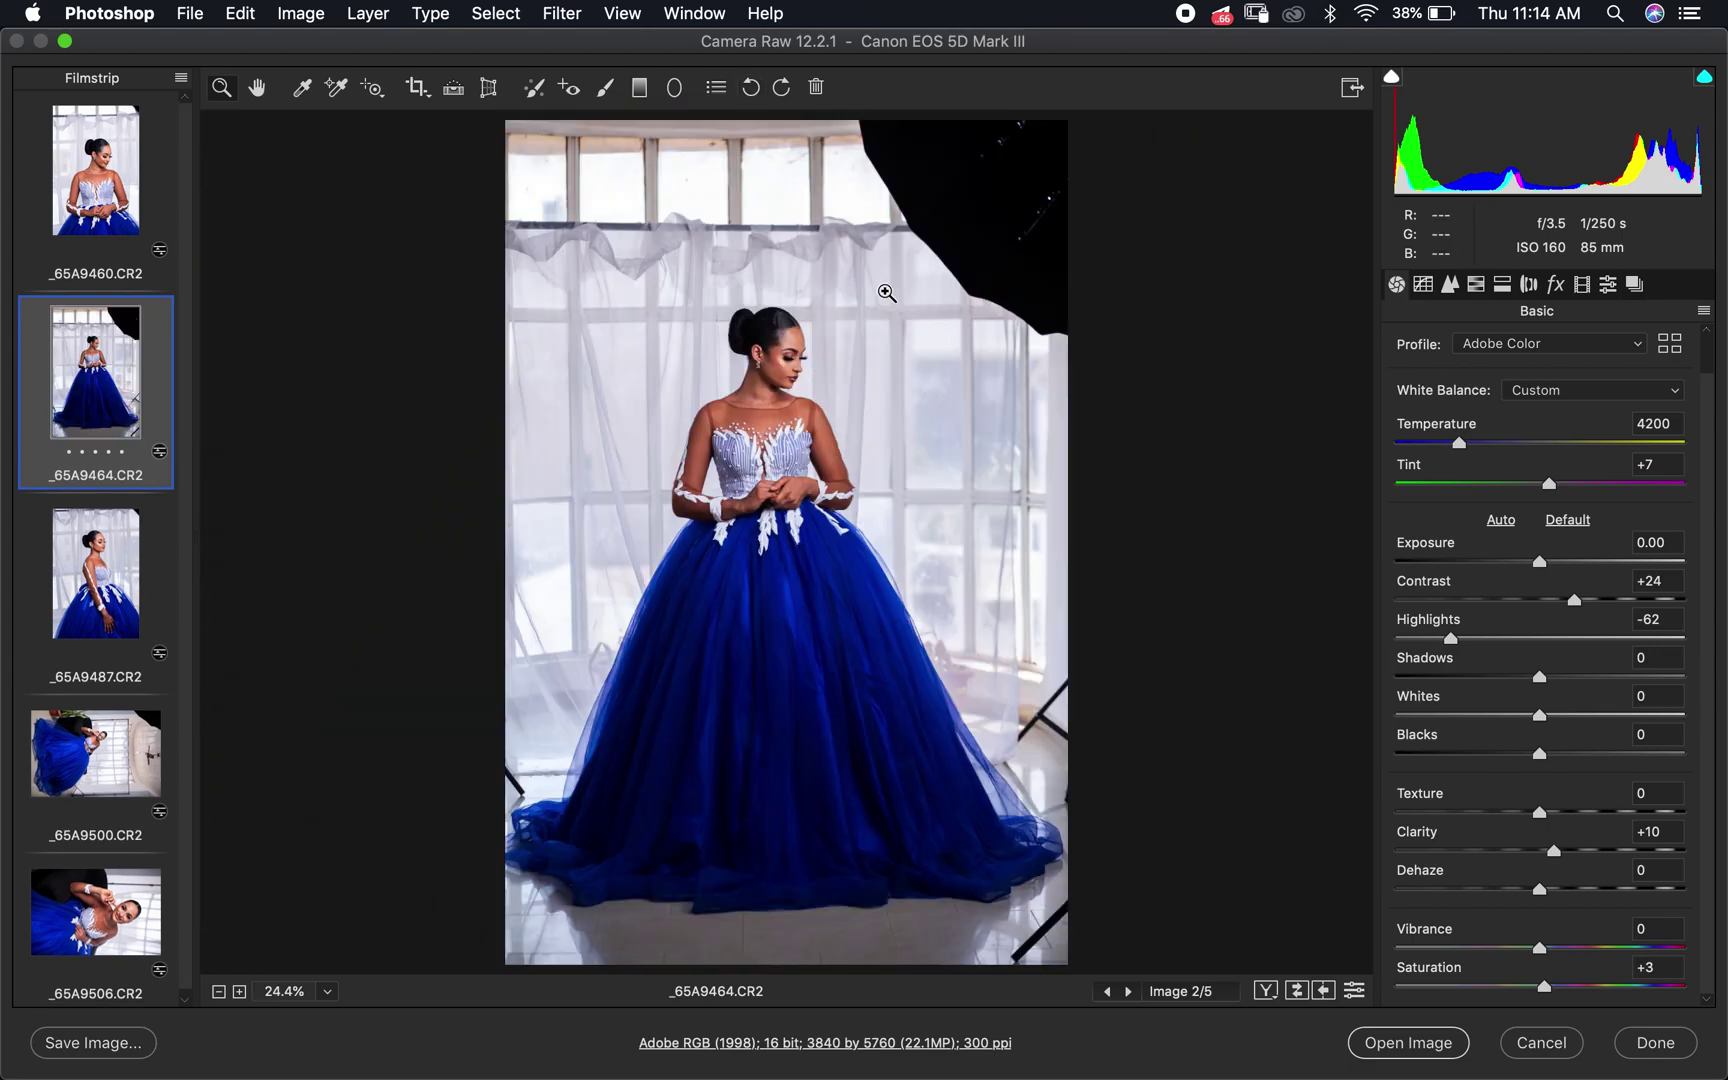
{"action": "left_click_drag", "start_coordinate": [1543, 570], "coordinate": [1555, 570]}
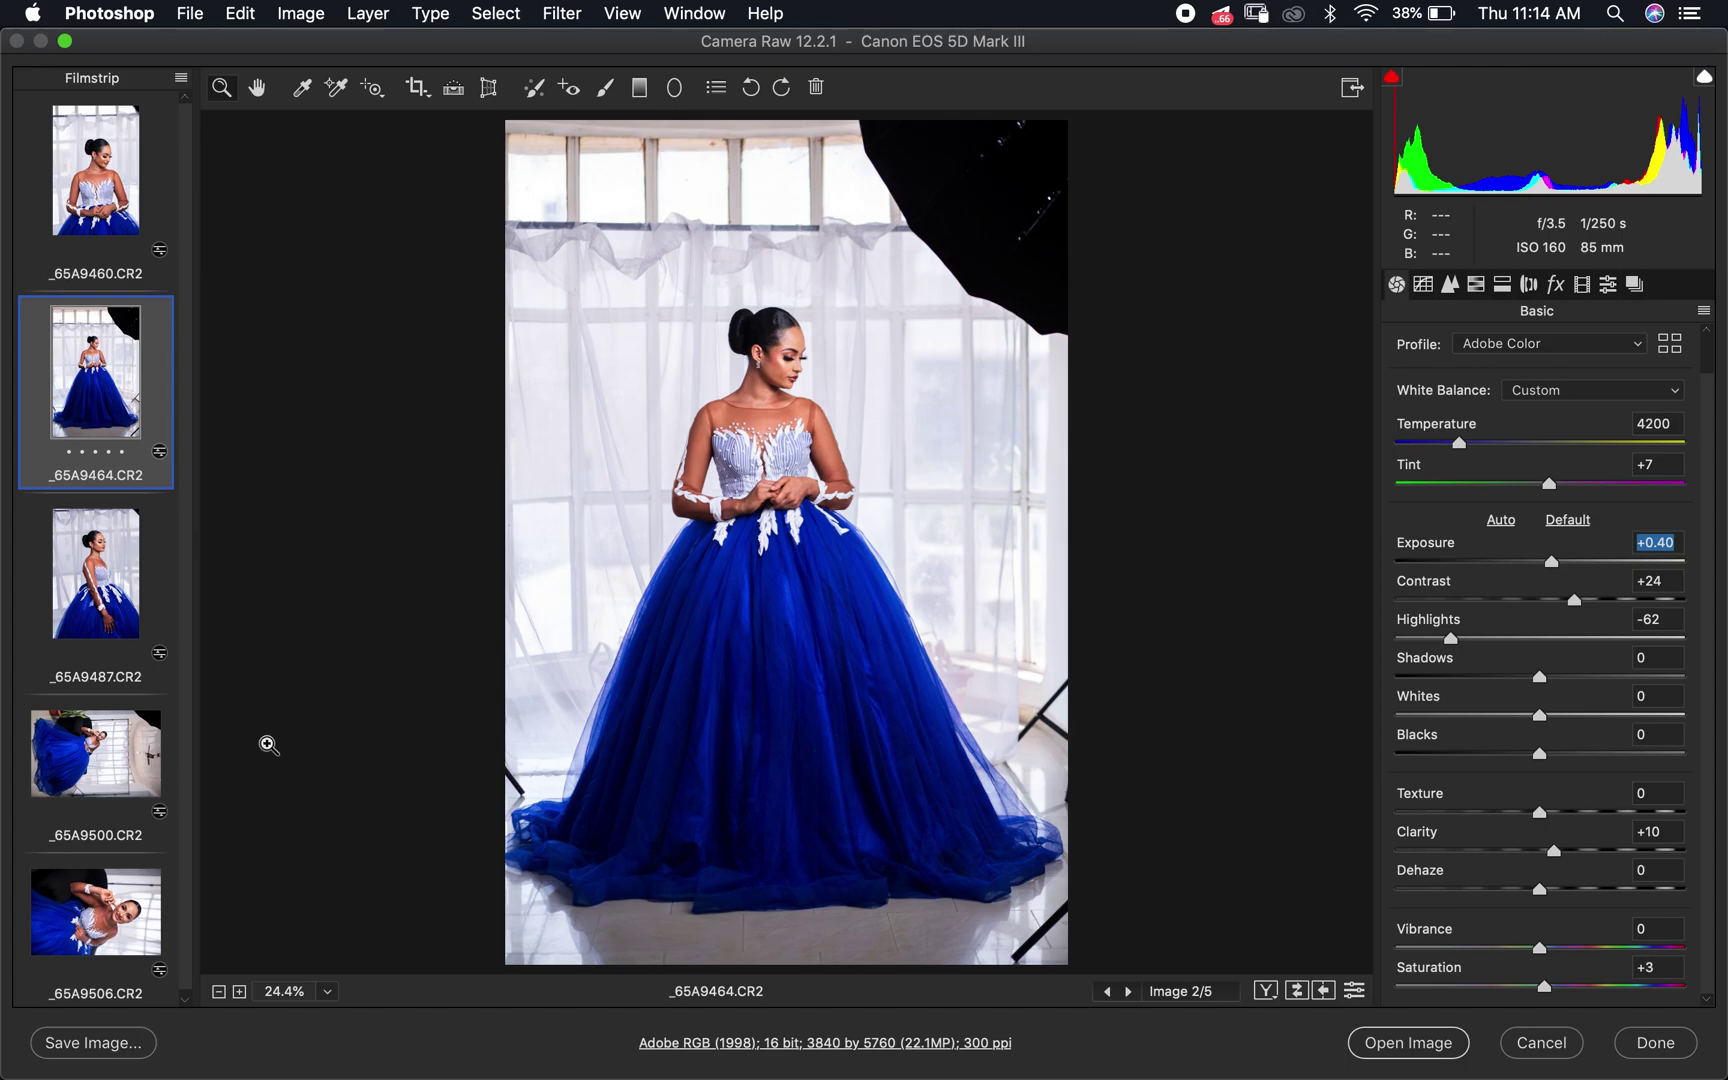
Rotate photos _65A9500.CR2 and _65A9506.CR2 90° counterclockwise to portrait.
{"action": "left_click", "coordinate": [88, 747]}
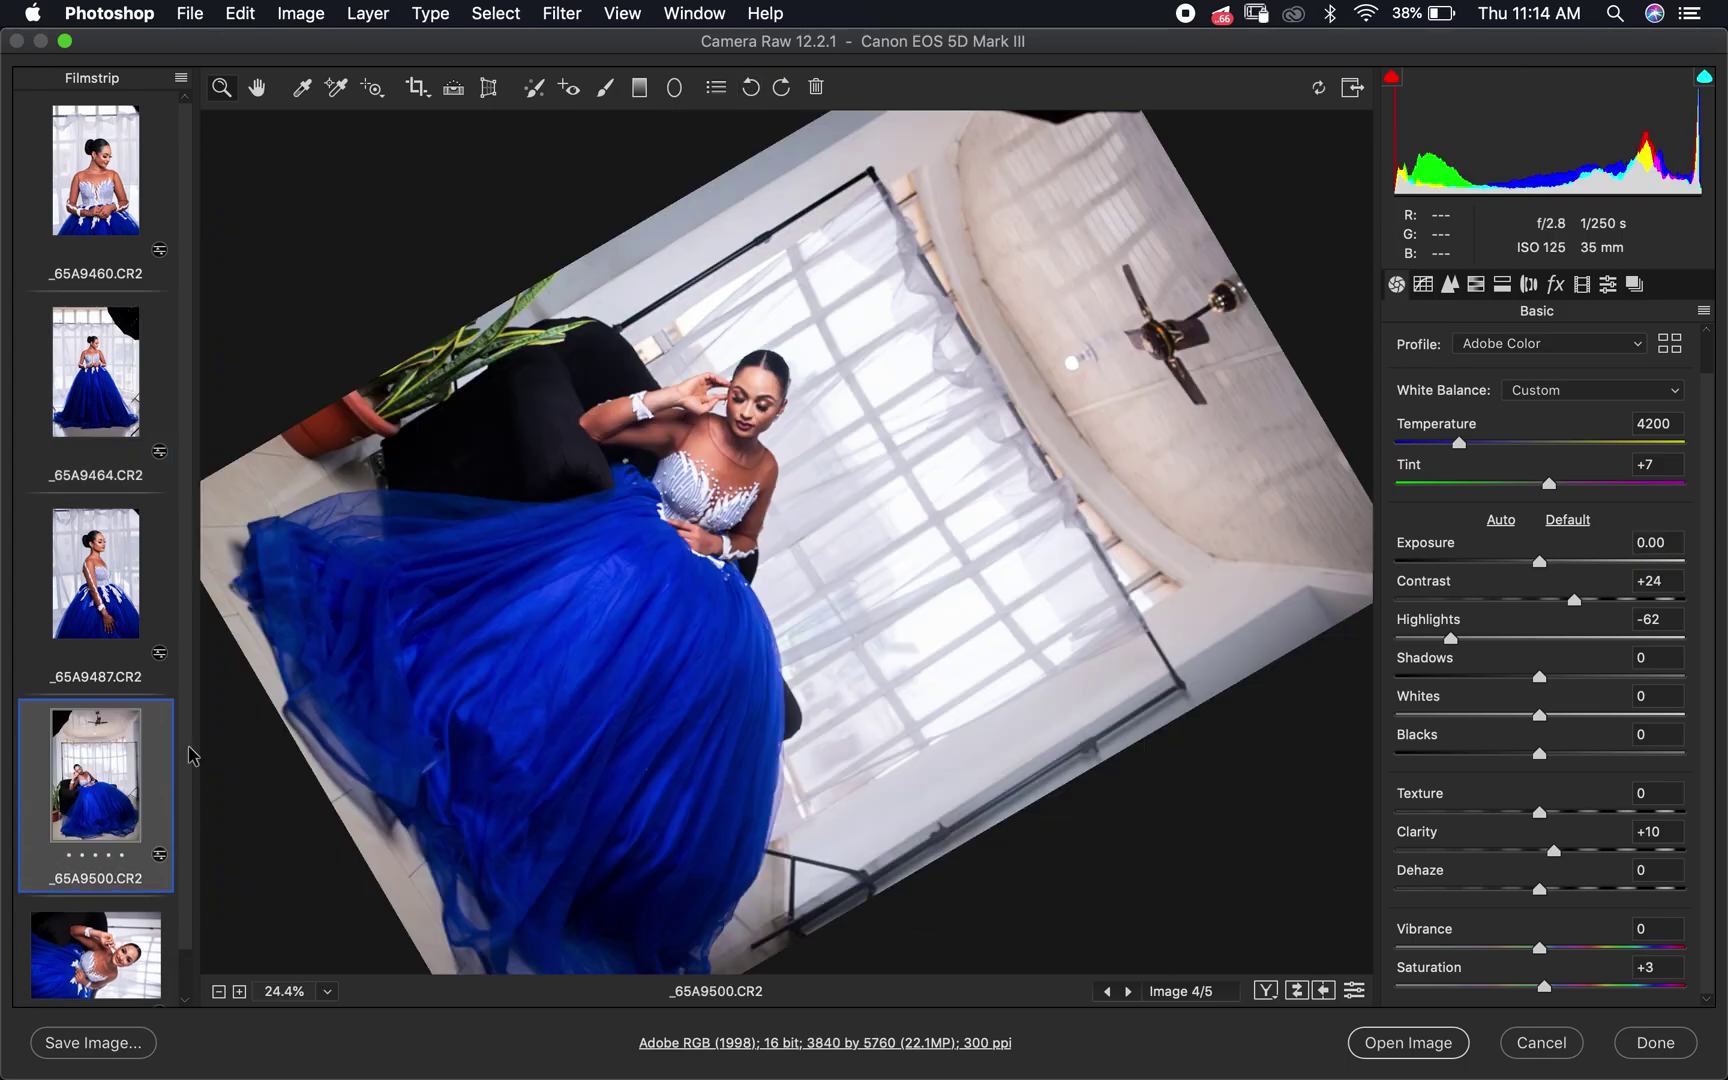
{"action": "key", "text": "Down"}
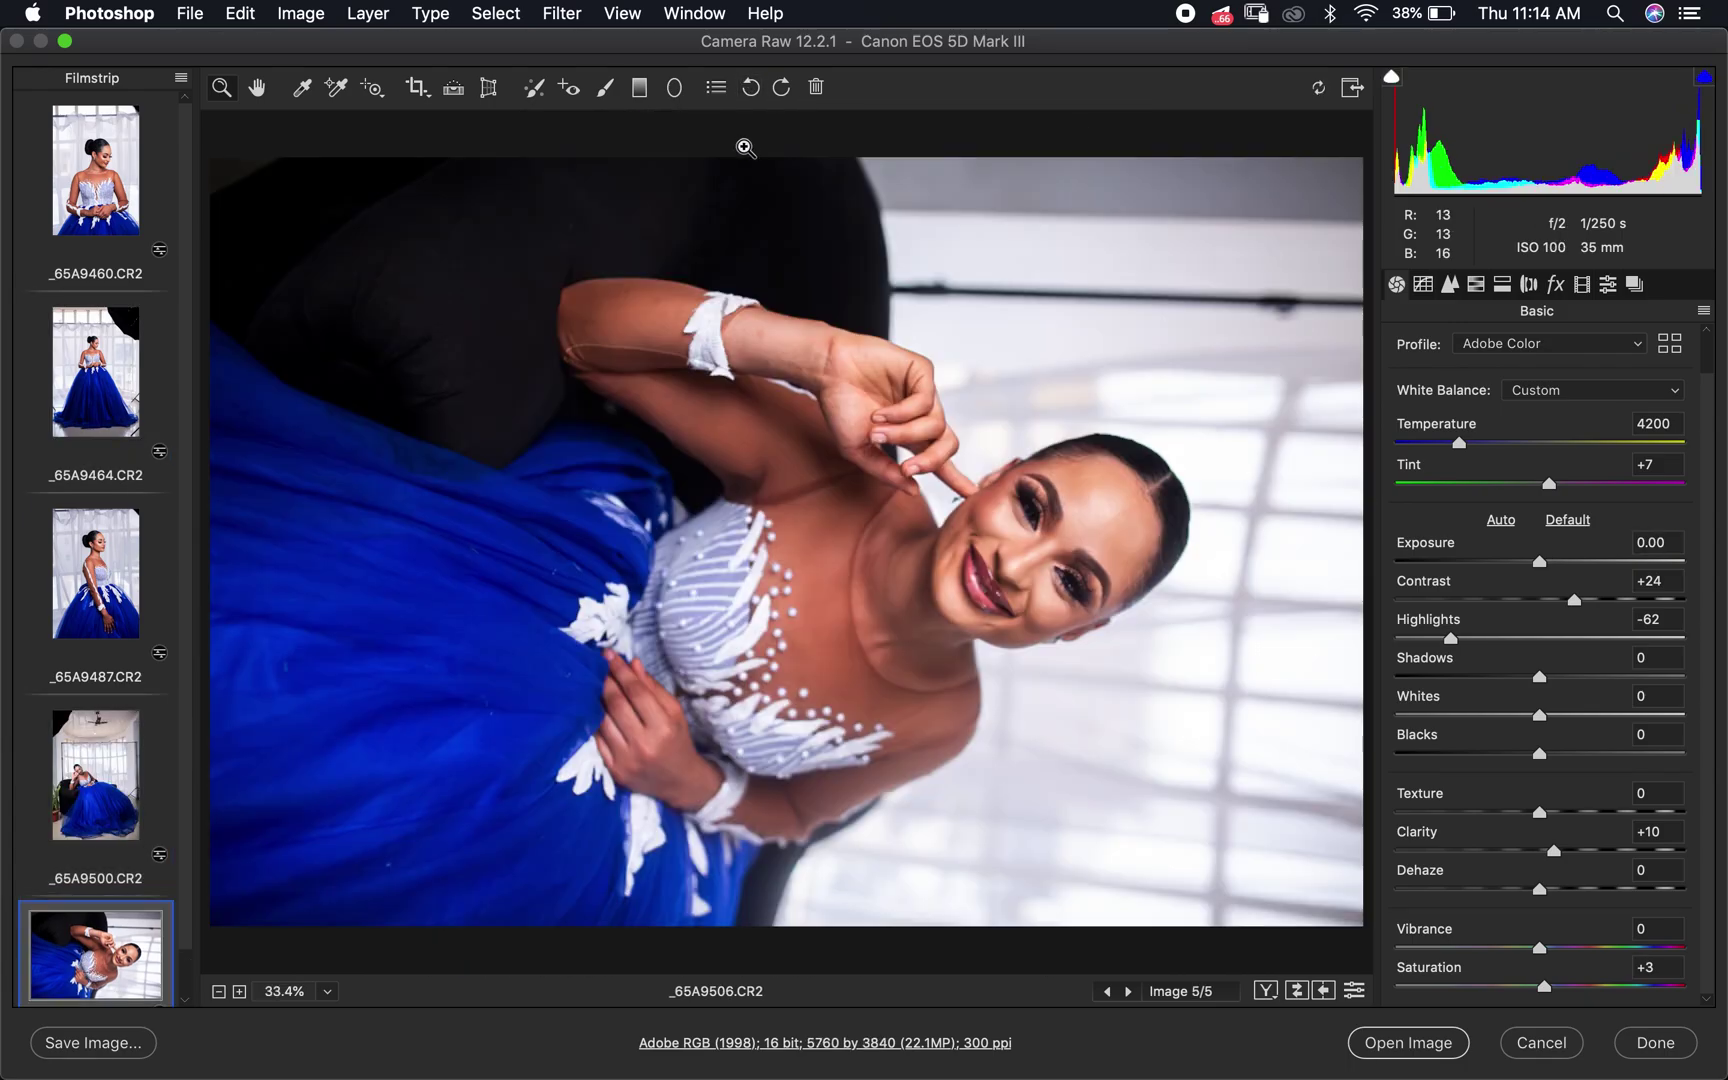
{"action": "left_click", "coordinate": [751, 88]}
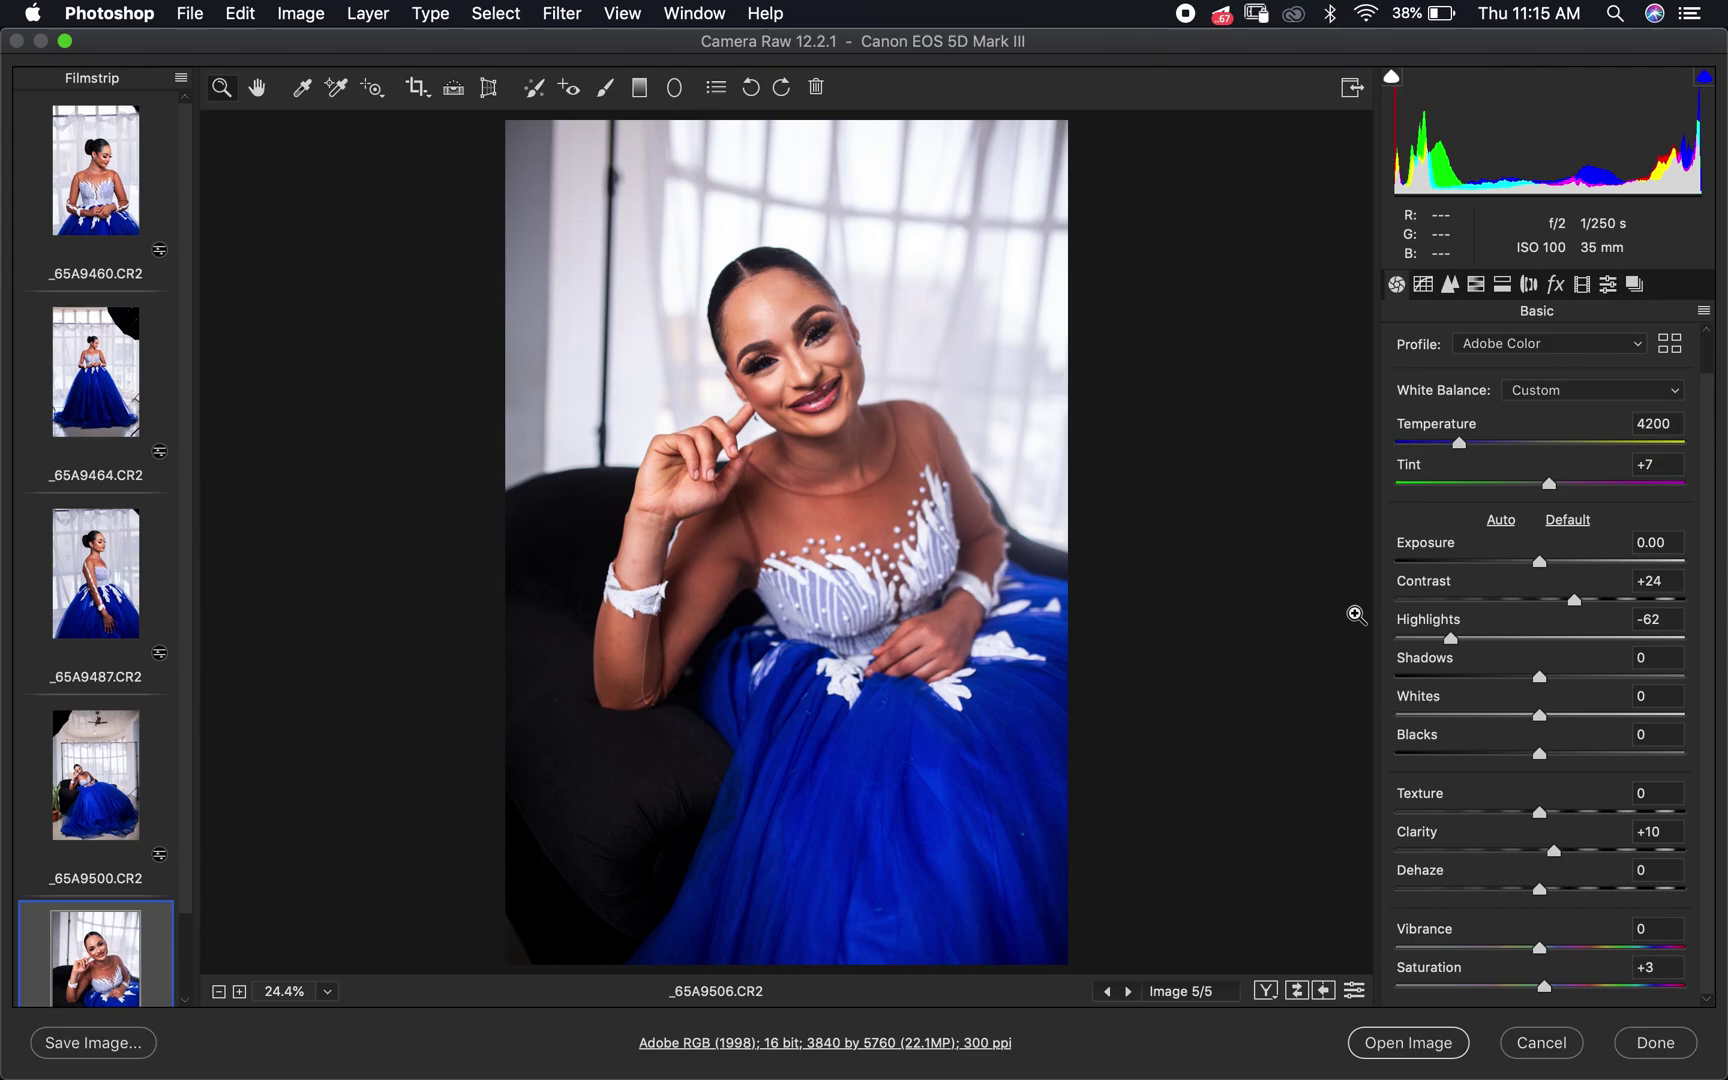
Save the current settings with the Default subset as wedding preset.xmp on the Desktop.
{"action": "left_click", "coordinate": [1704, 313]}
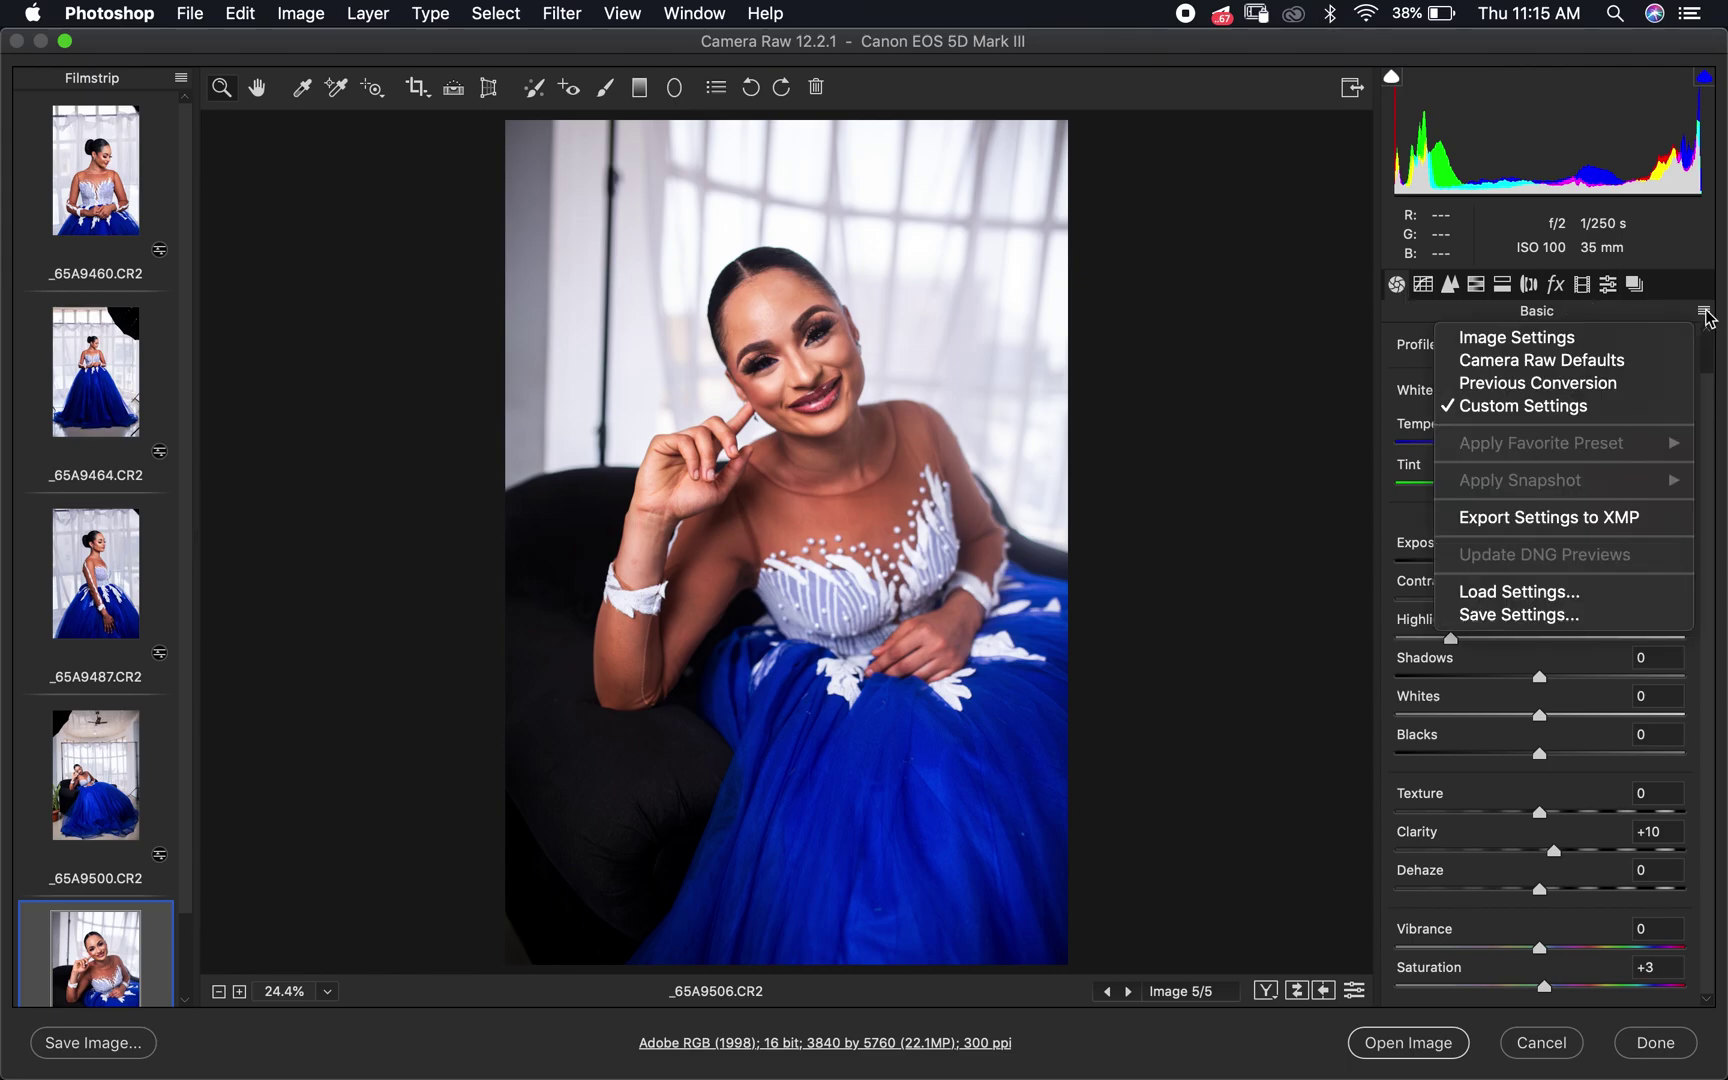
{"action": "left_click", "coordinate": [1508, 616]}
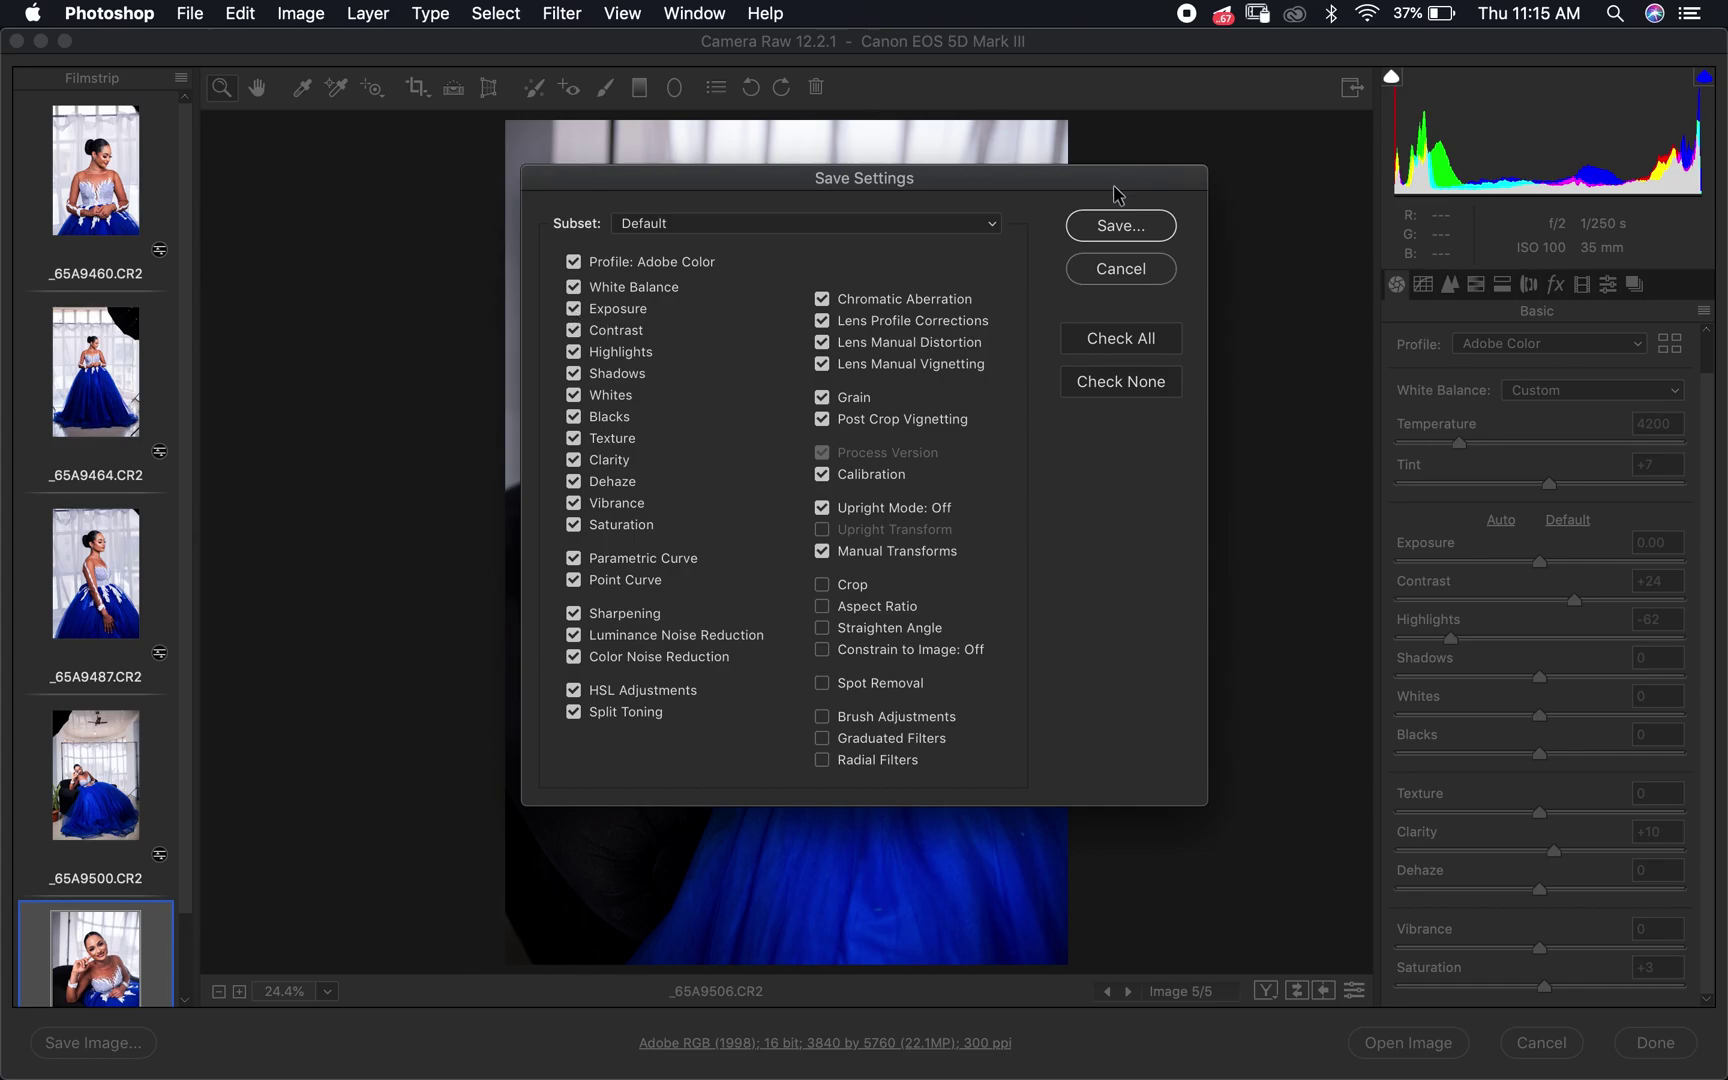
{"action": "left_click", "coordinate": [1135, 240]}
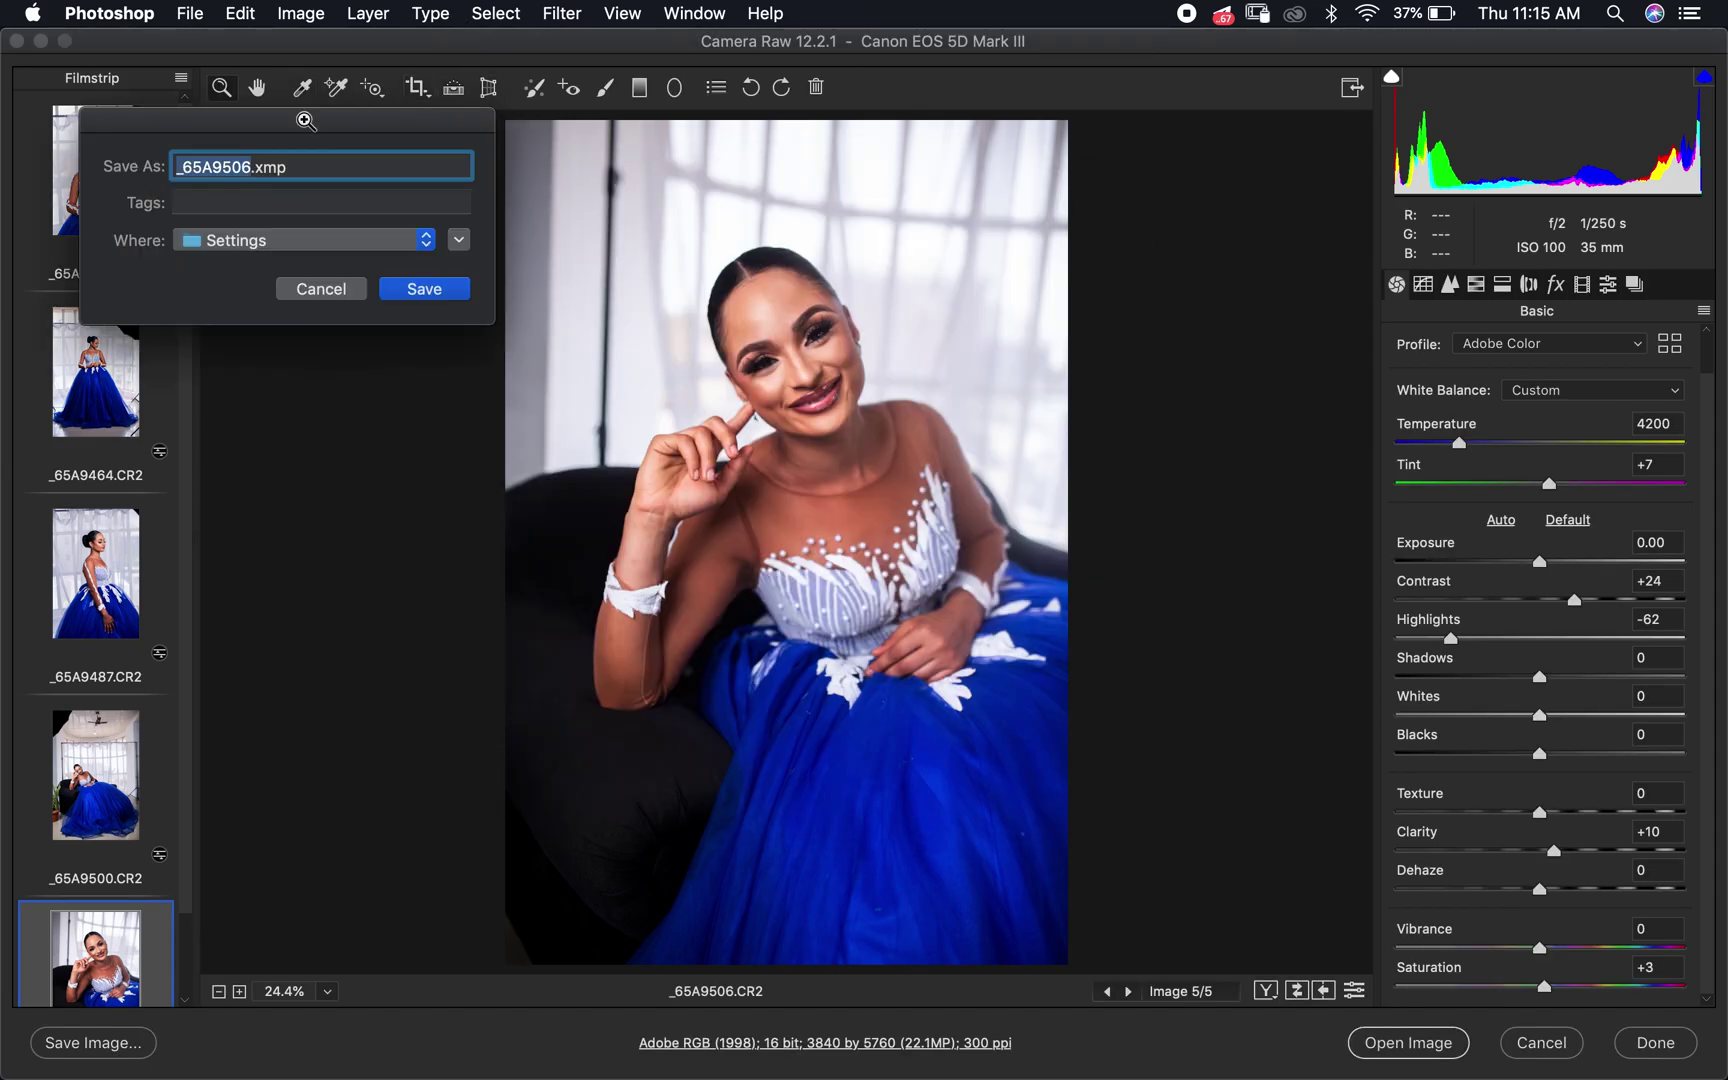
{"action": "type", "text": "wedding"}
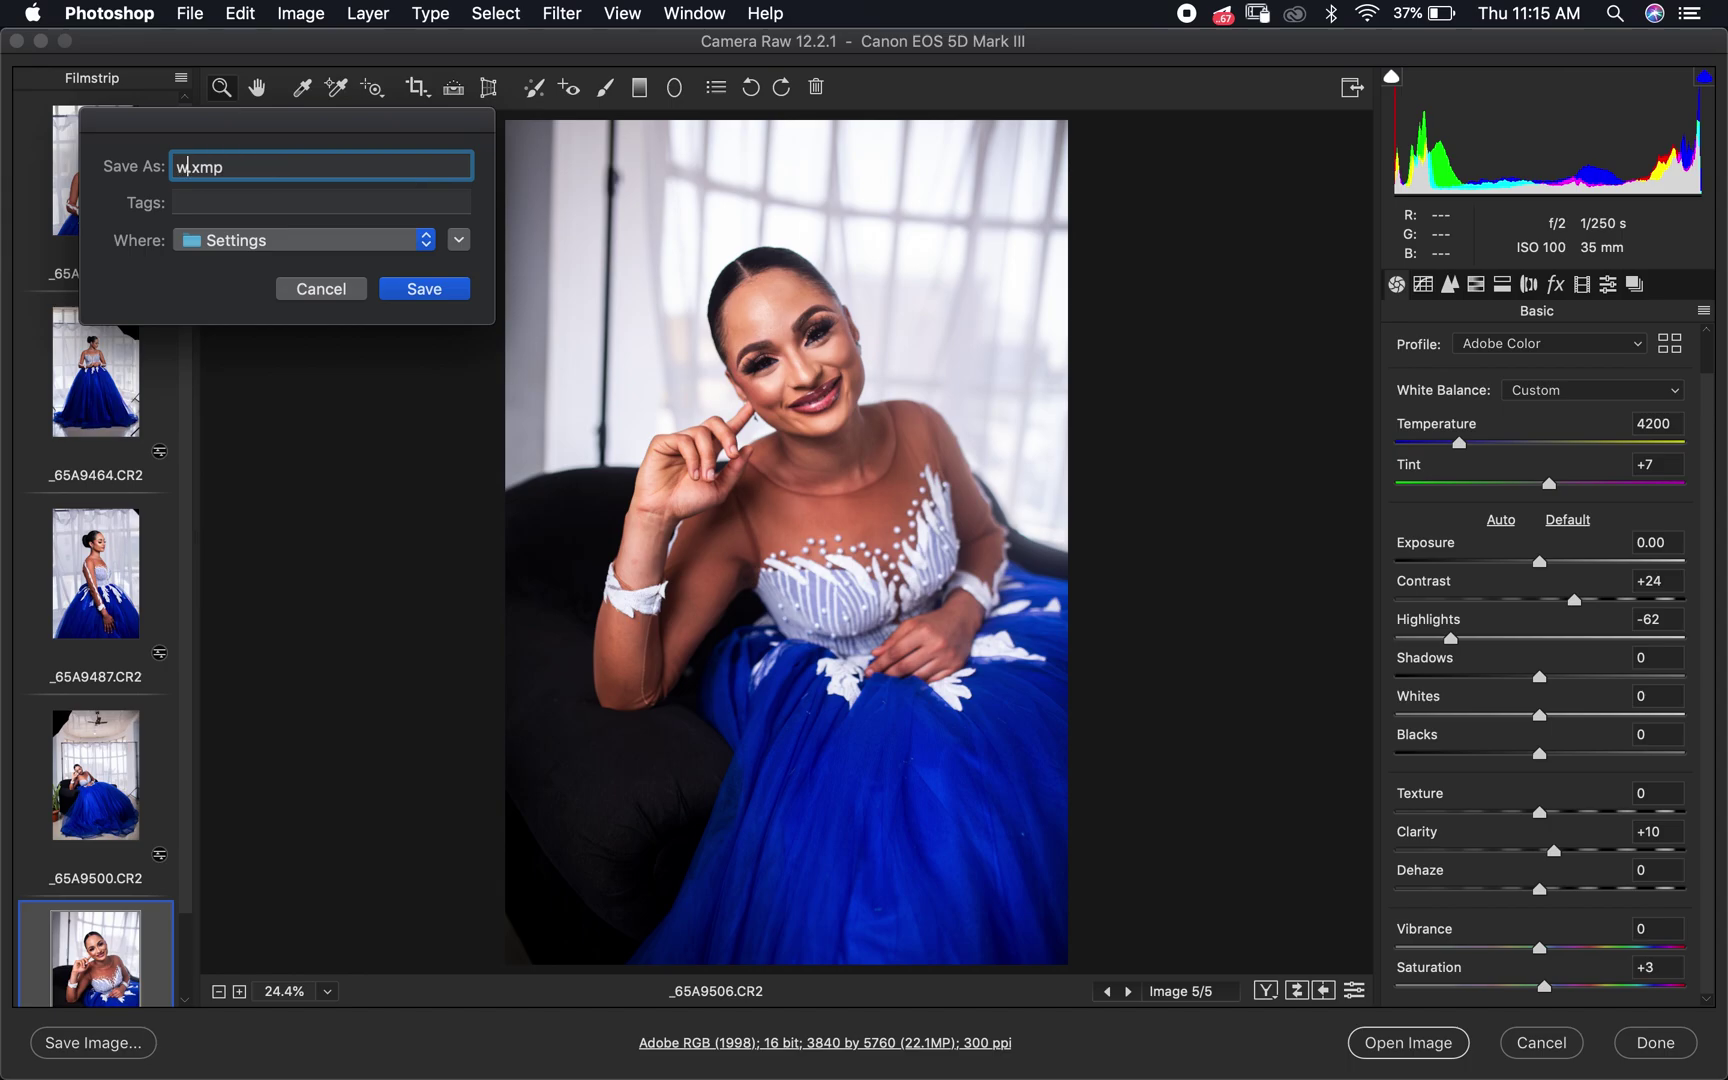
{"action": "type", "text": " preset"}
{"action": "left_click", "coordinate": [383, 242]}
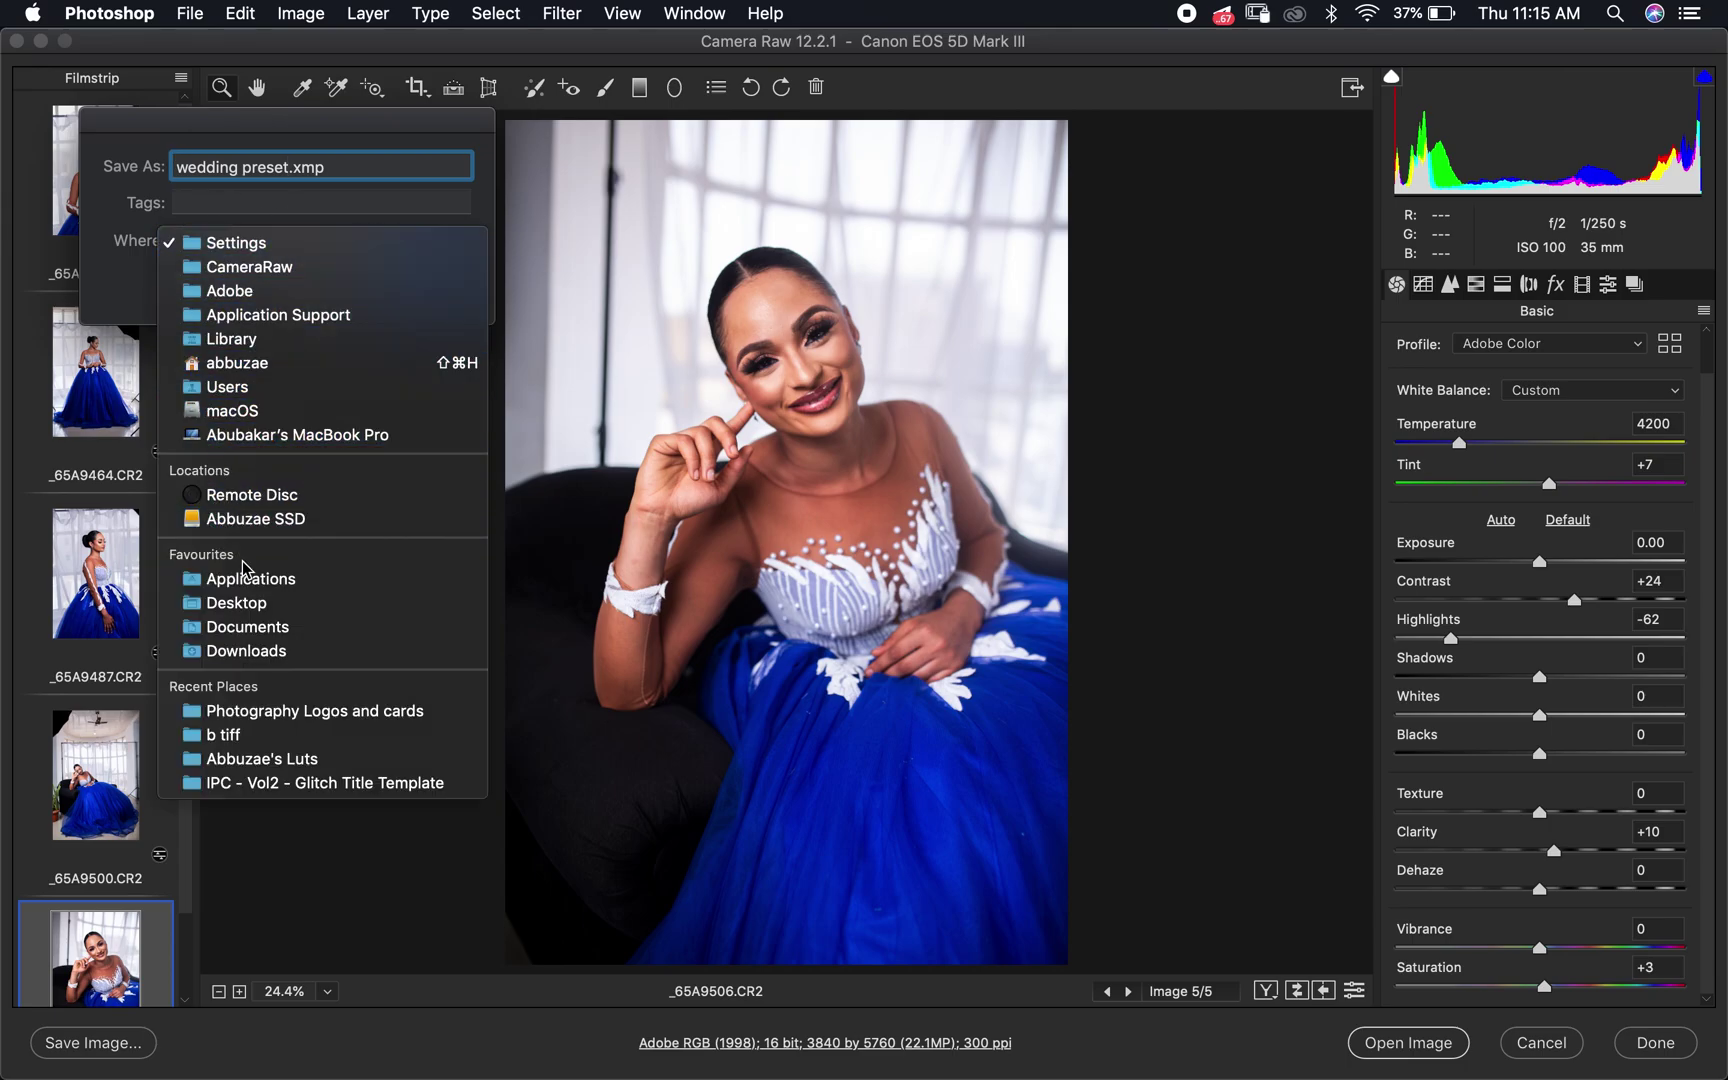
{"action": "left_click", "coordinate": [240, 602]}
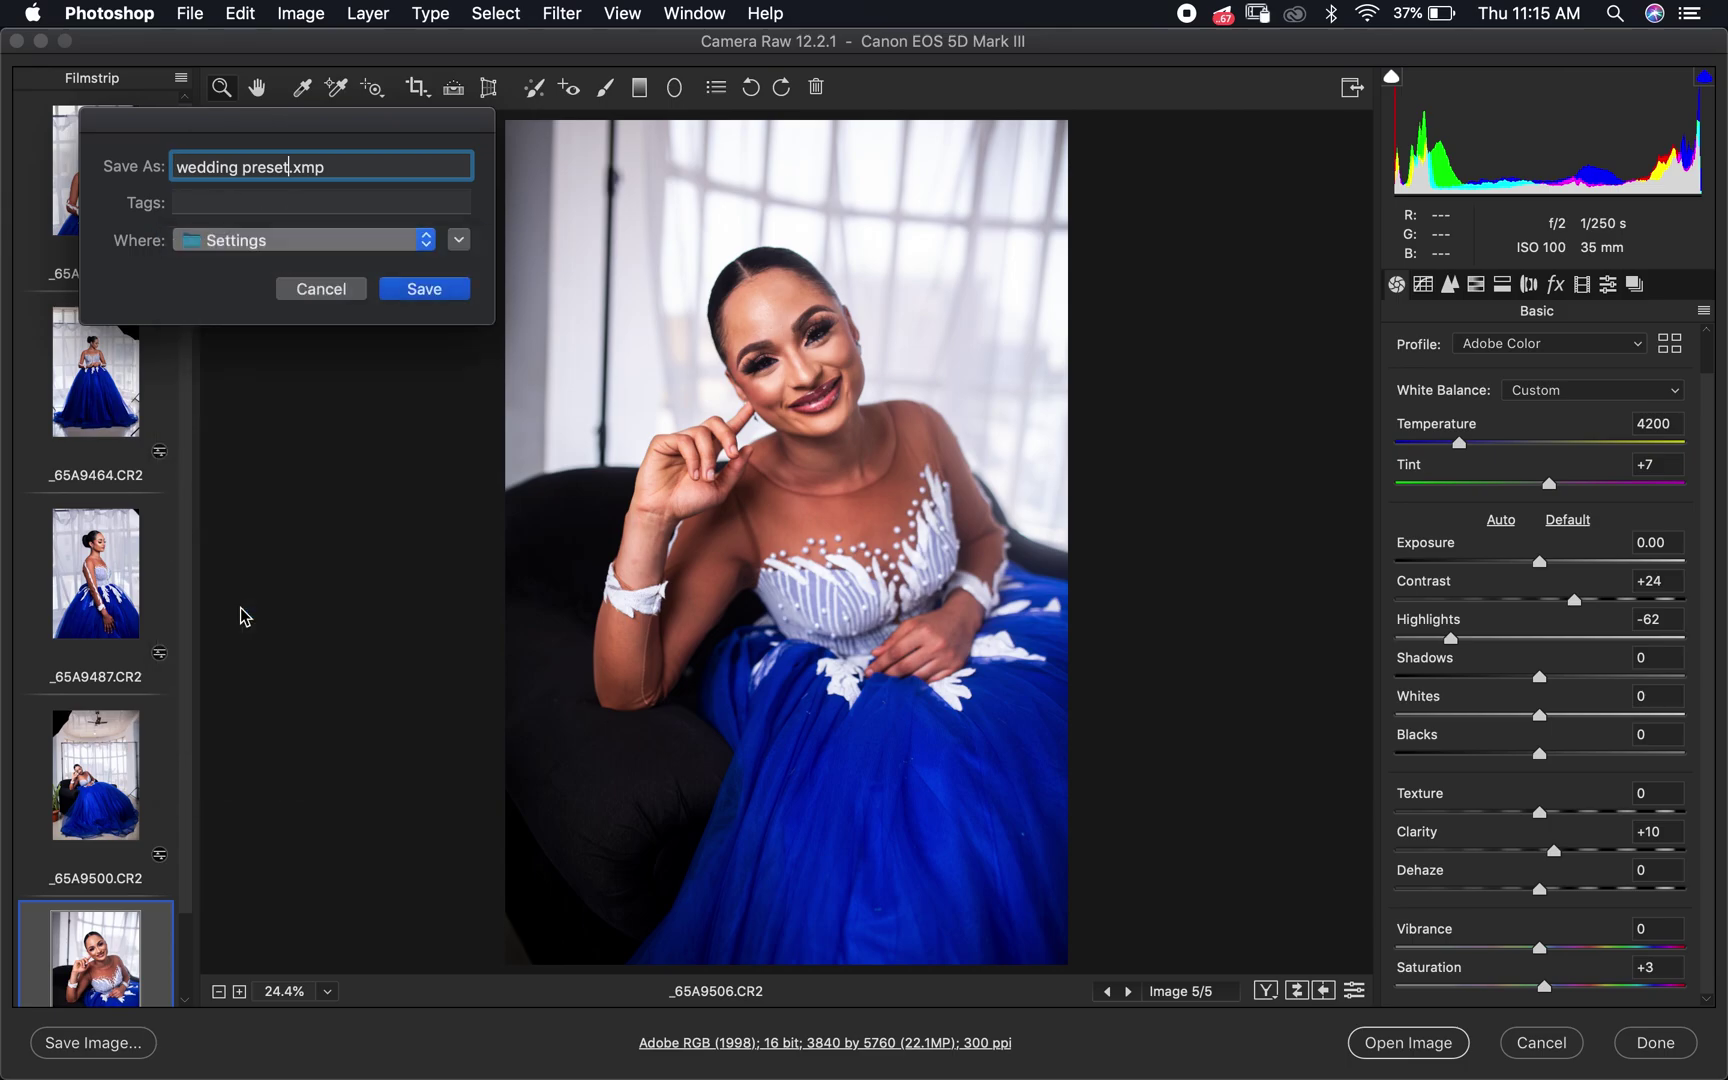
{"action": "left_click", "coordinate": [424, 289]}
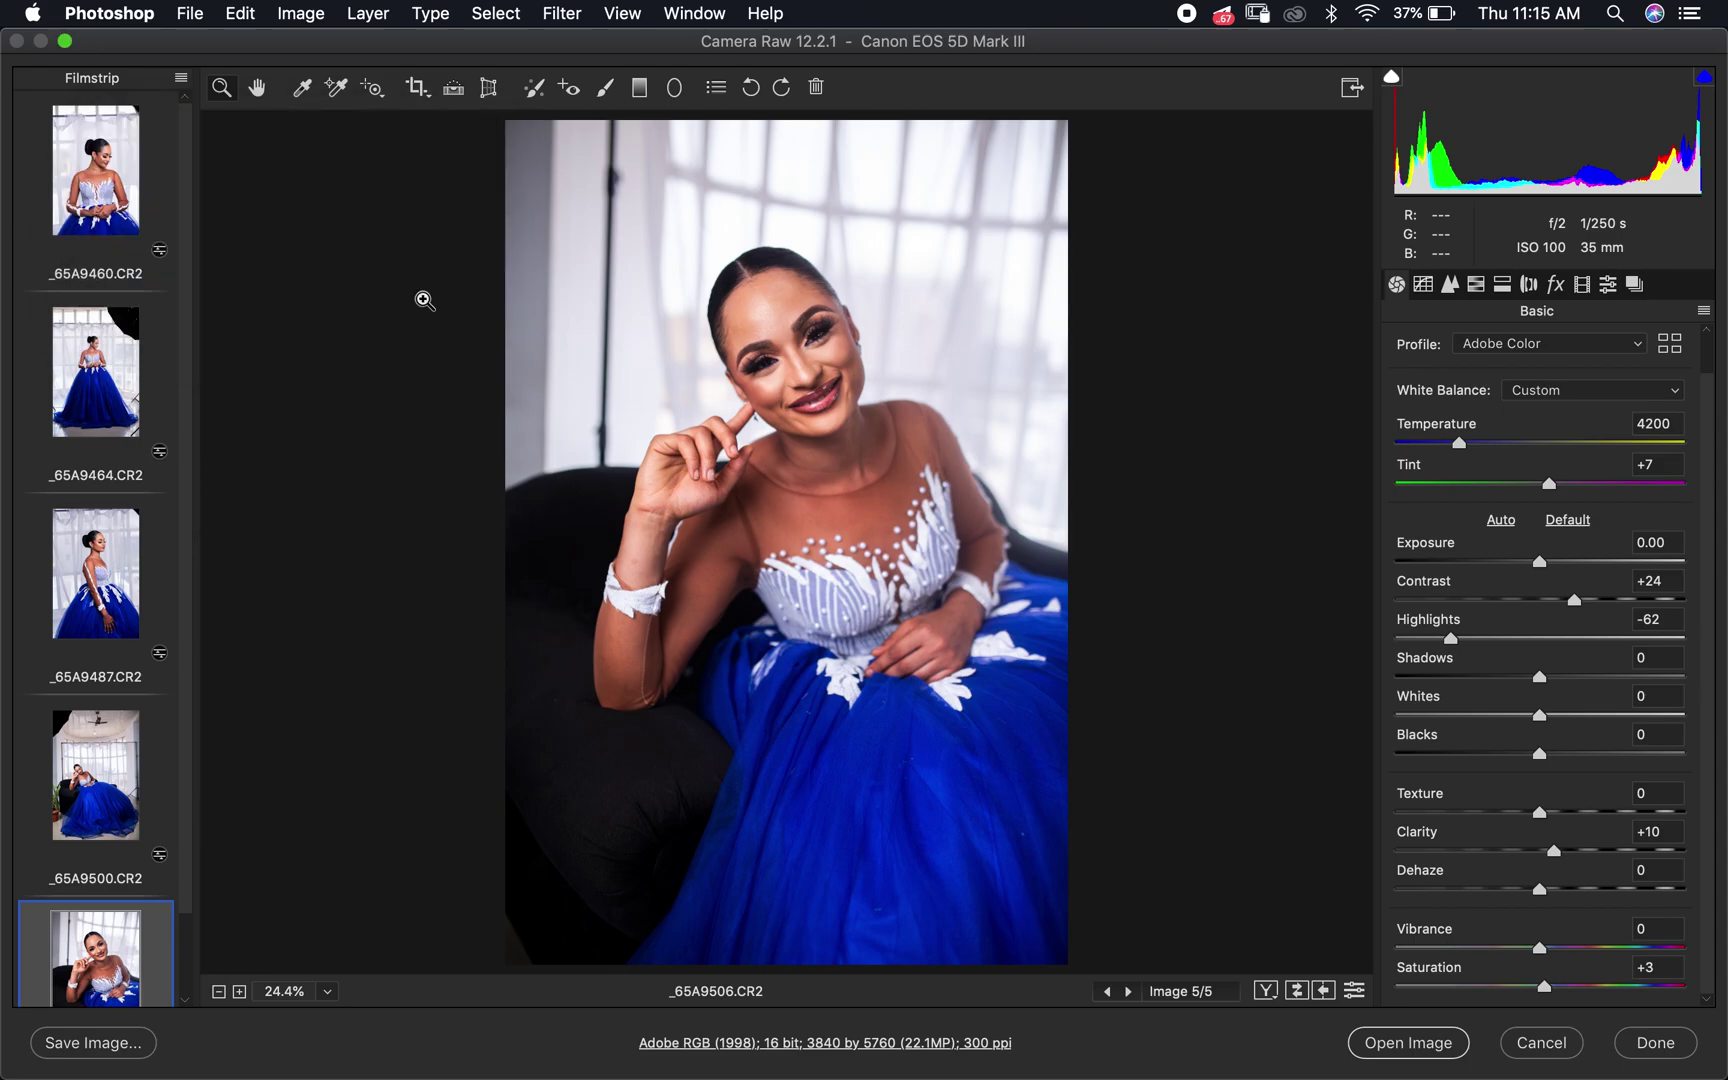
Select all five photos in the filmstrip, open them as documents and look through the opened images.
{"action": "left_click", "coordinate": [78, 286], "text": "shift"}
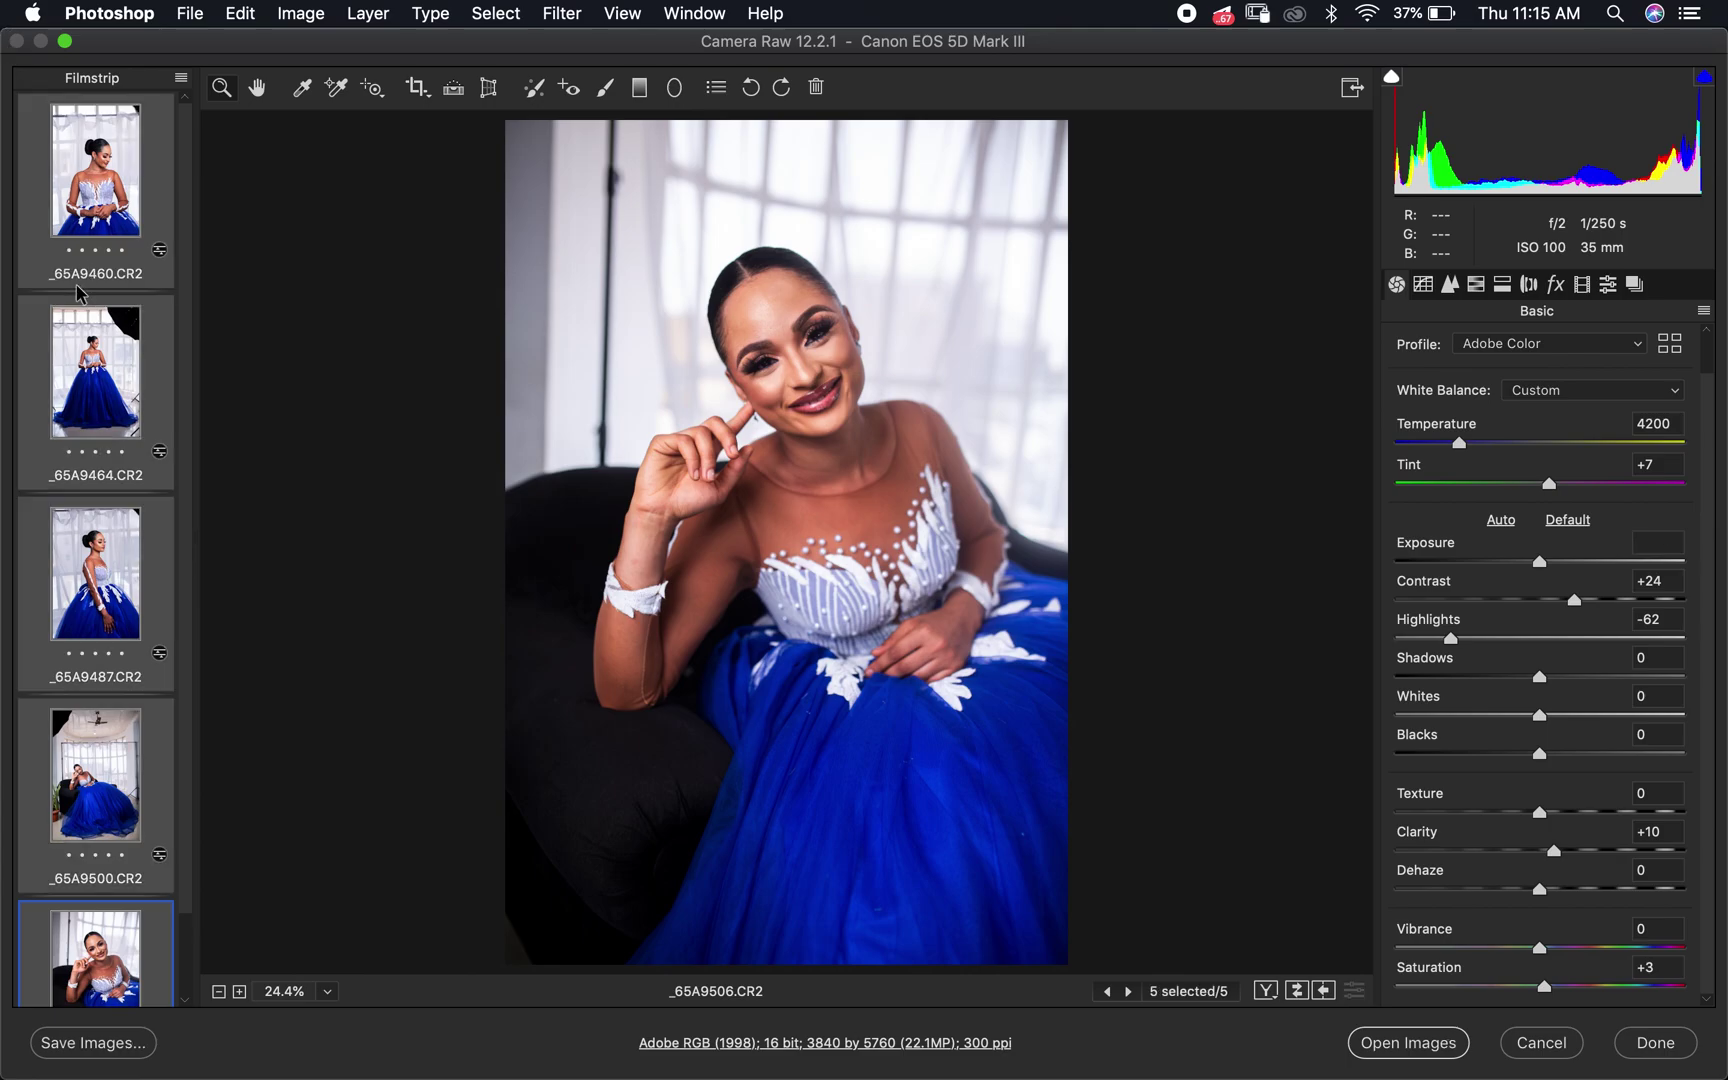
{"action": "left_click", "coordinate": [1408, 1042]}
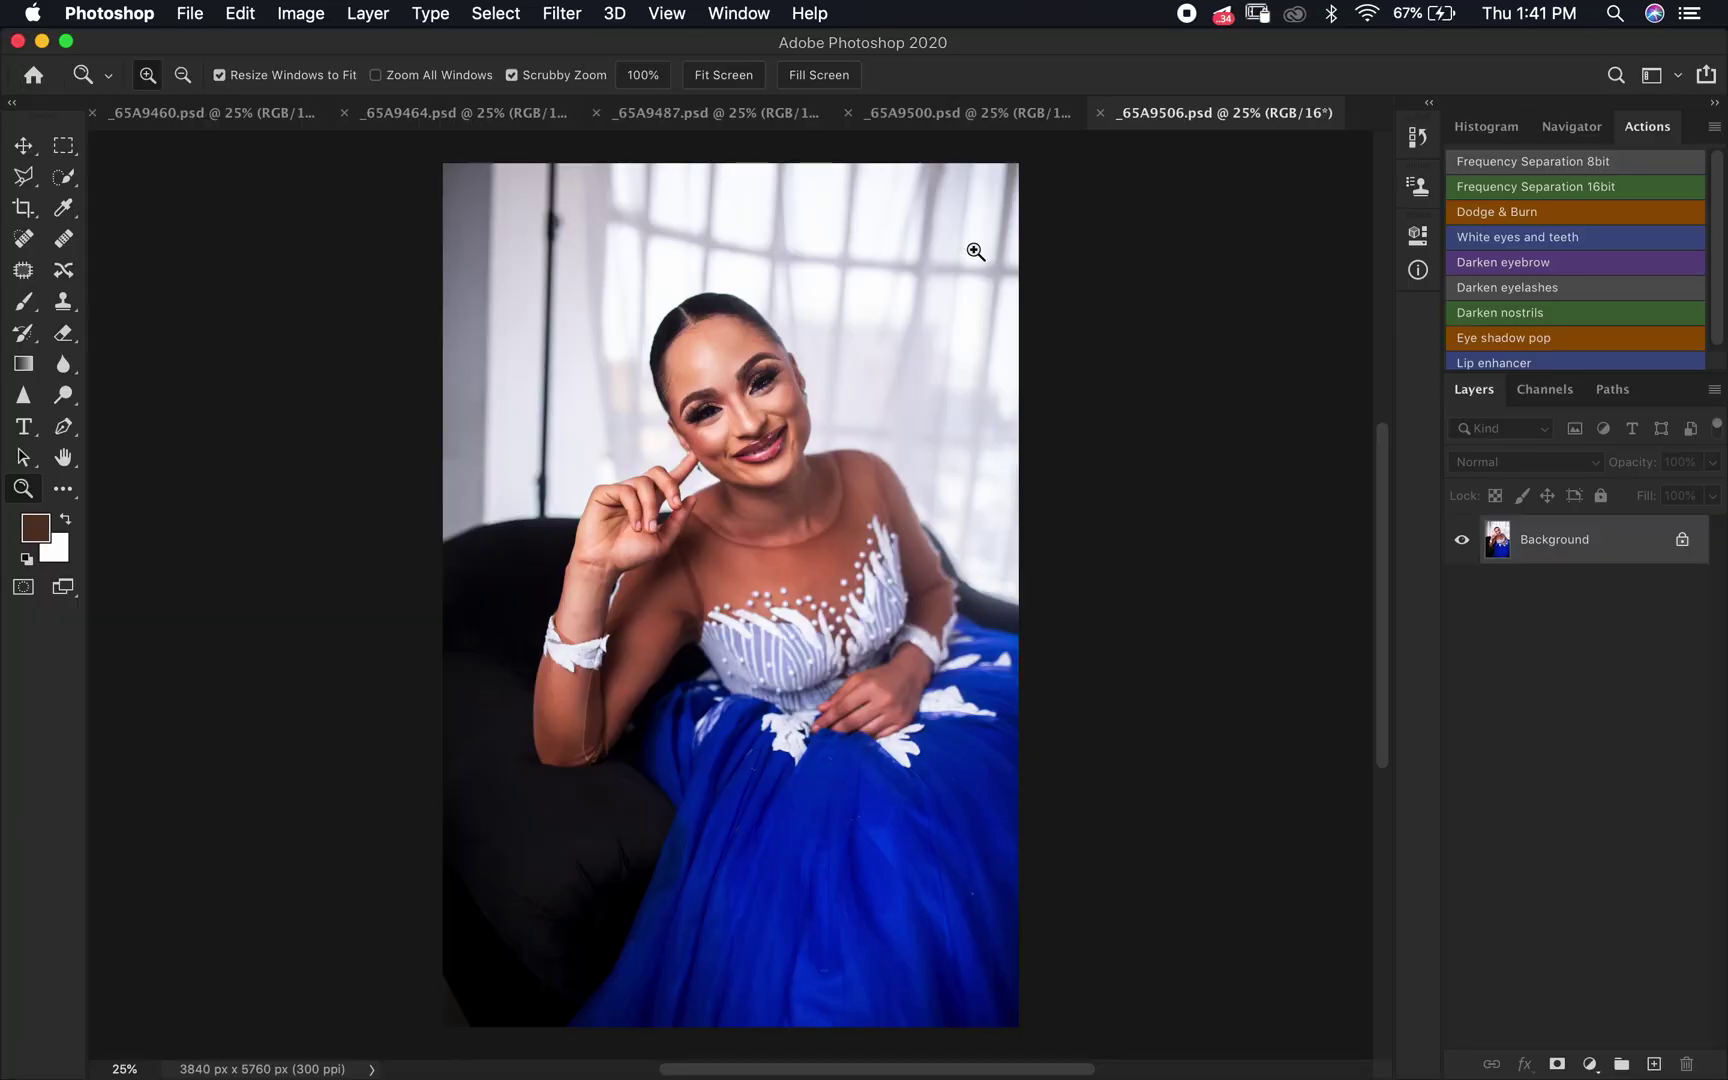
{"action": "left_click", "coordinate": [792, 116]}
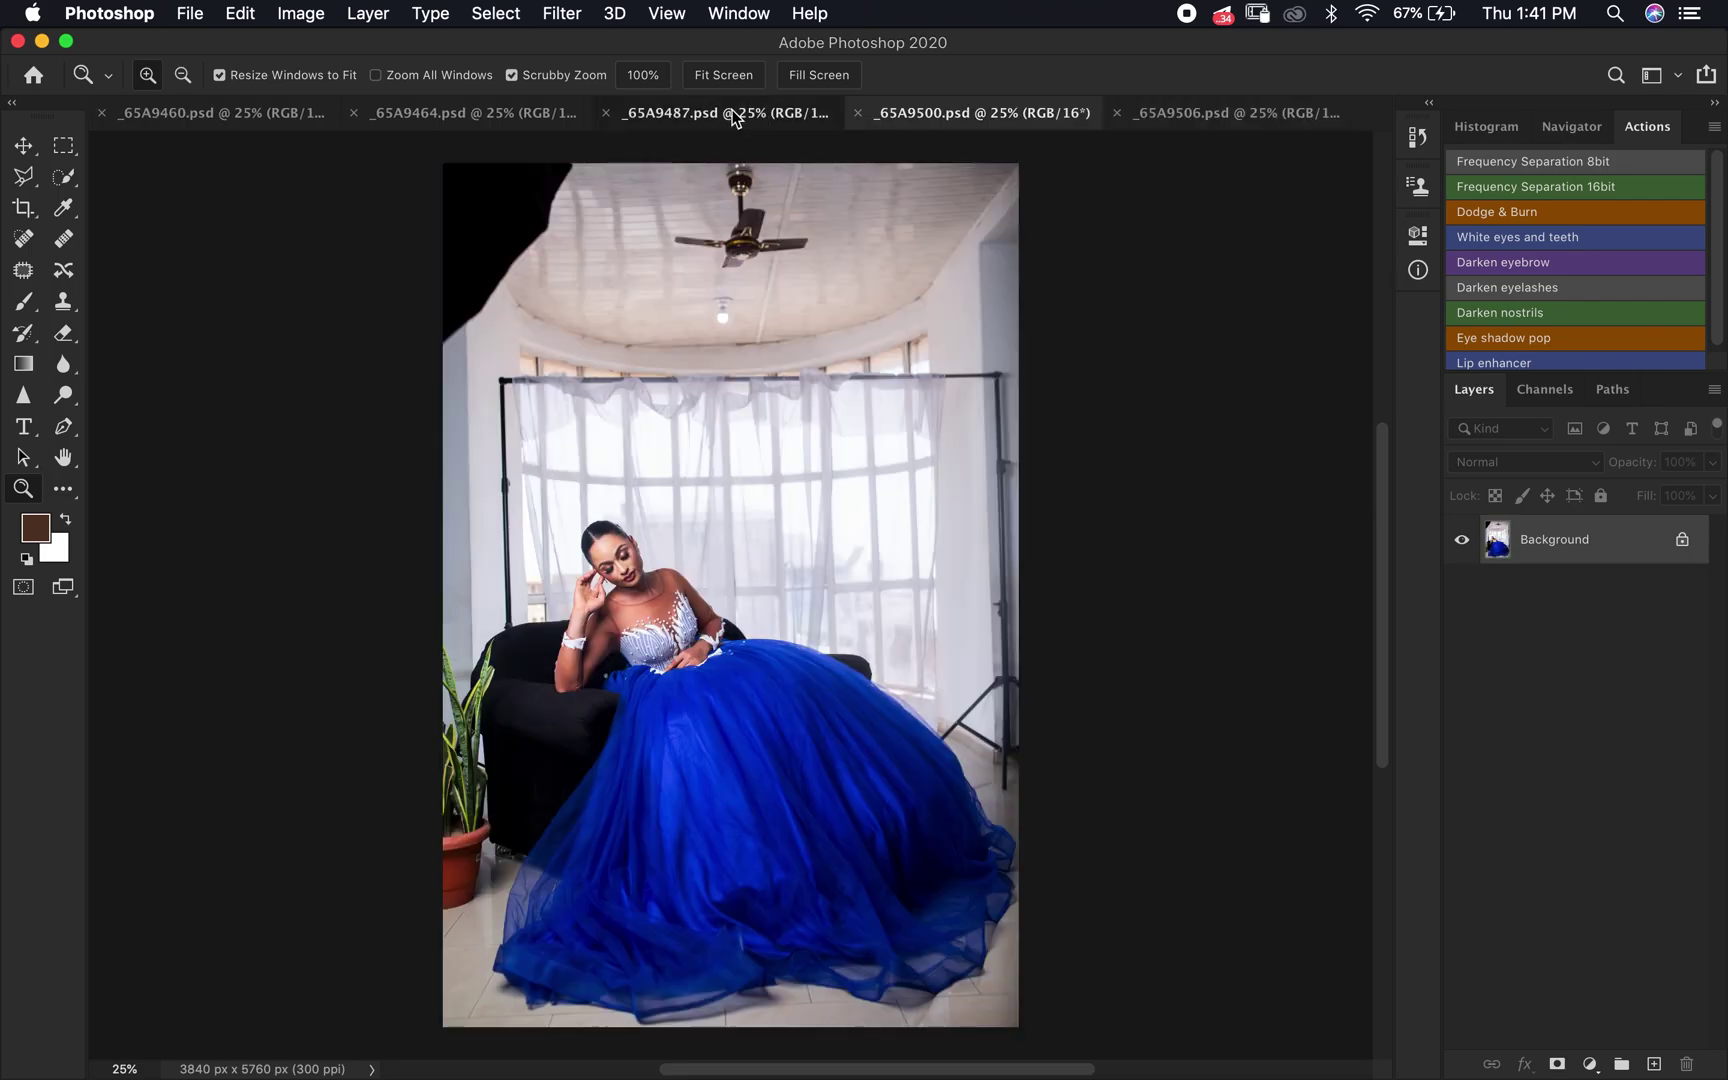
{"action": "left_click", "coordinate": [519, 115]}
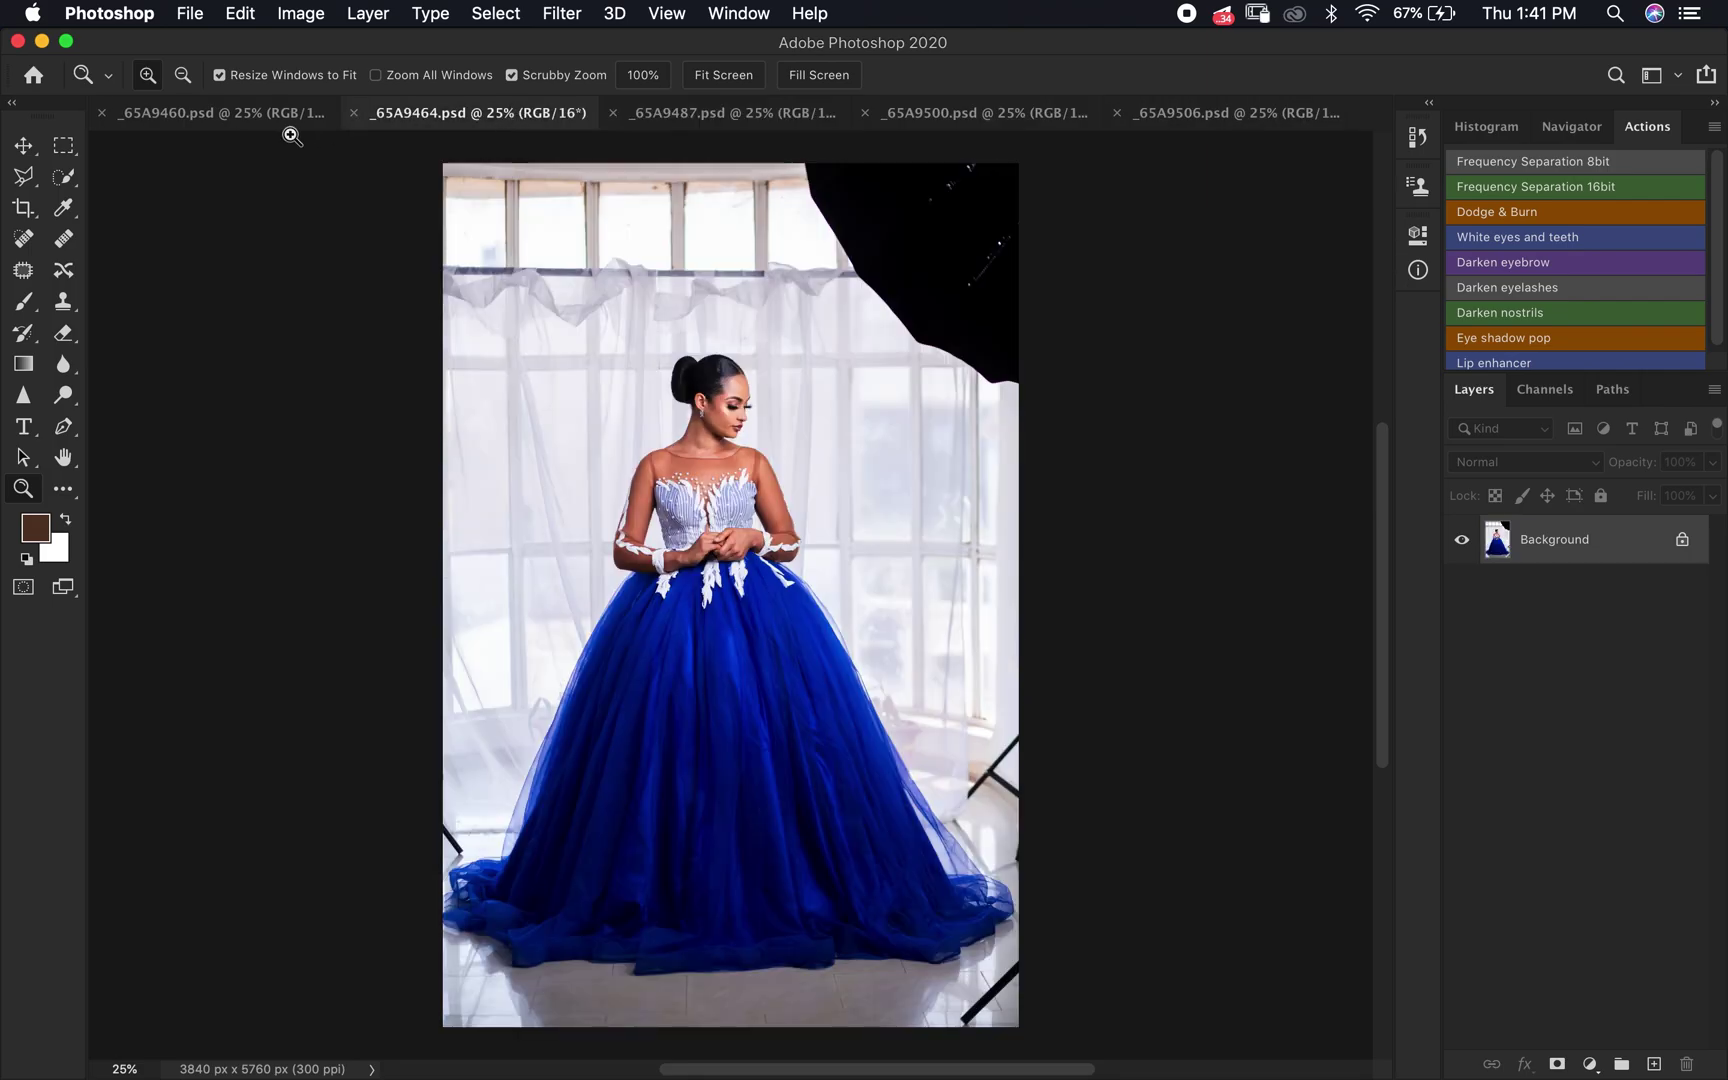
{"action": "left_click", "coordinate": [249, 120]}
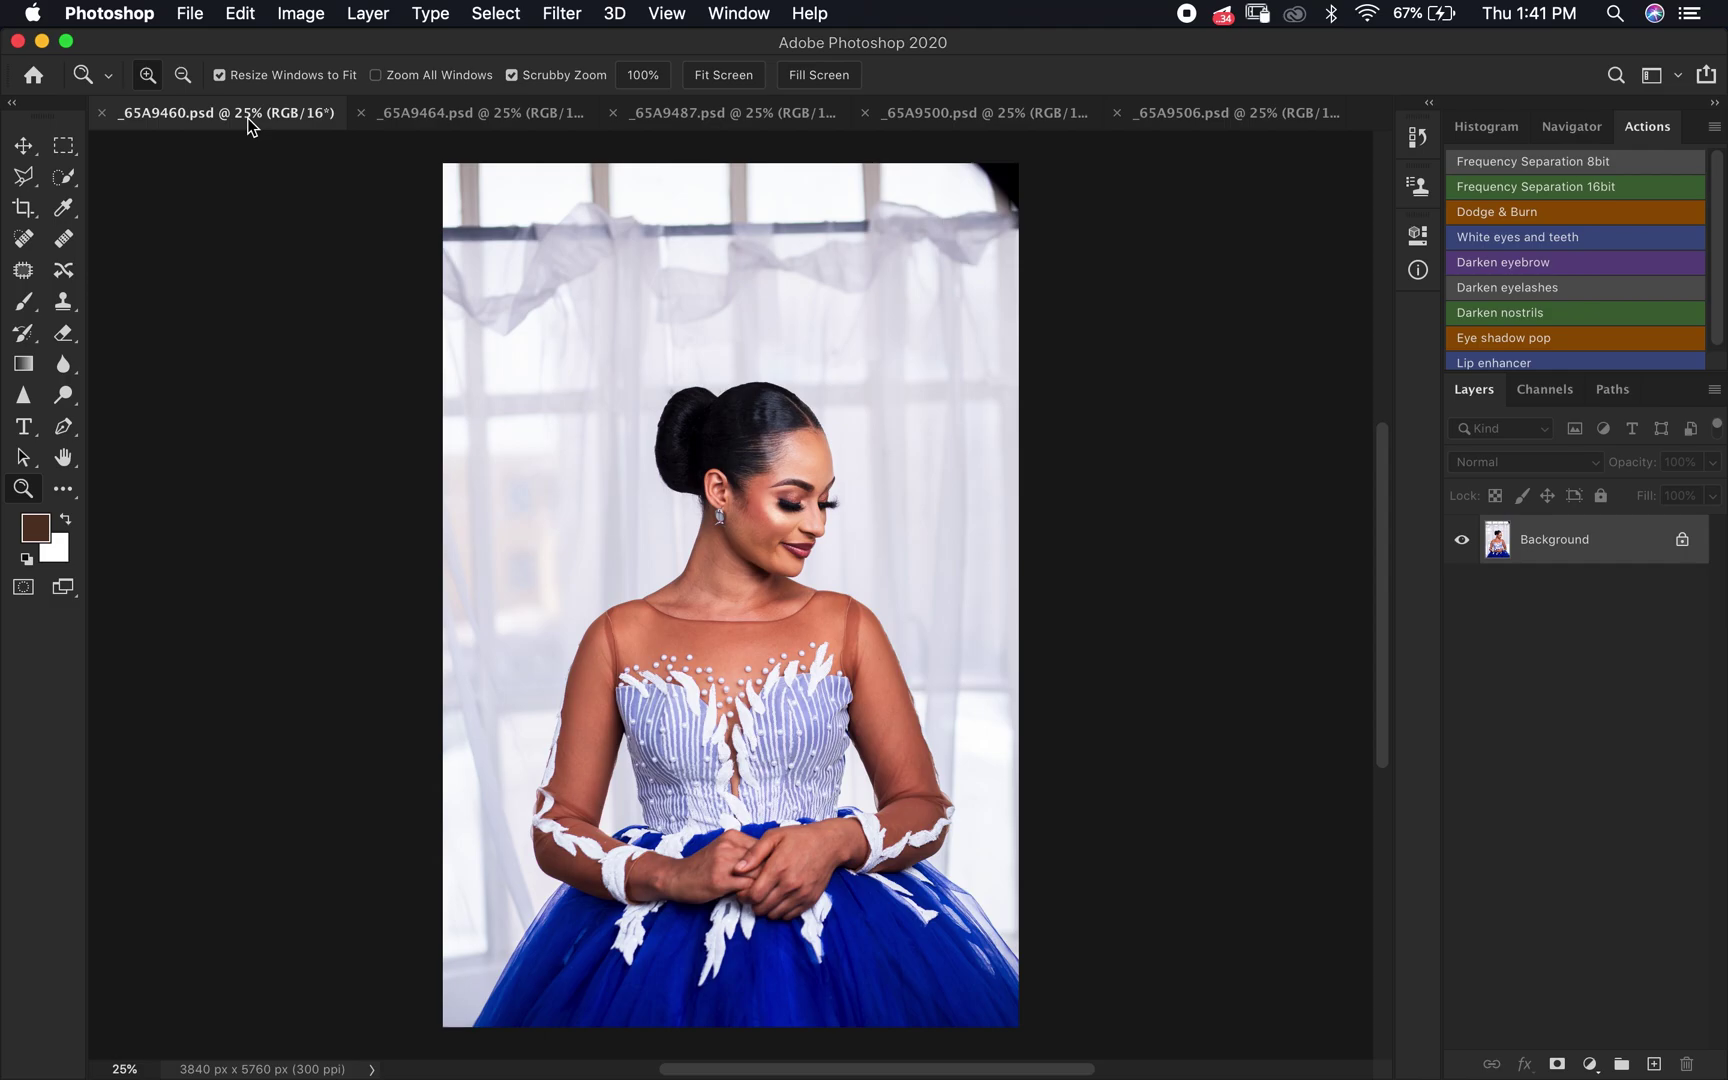
Close the documents _65A9460.psd, _65A9464.psd, _65A9487.psd and _65A9500.psd.
{"action": "left_click", "coordinate": [103, 113]}
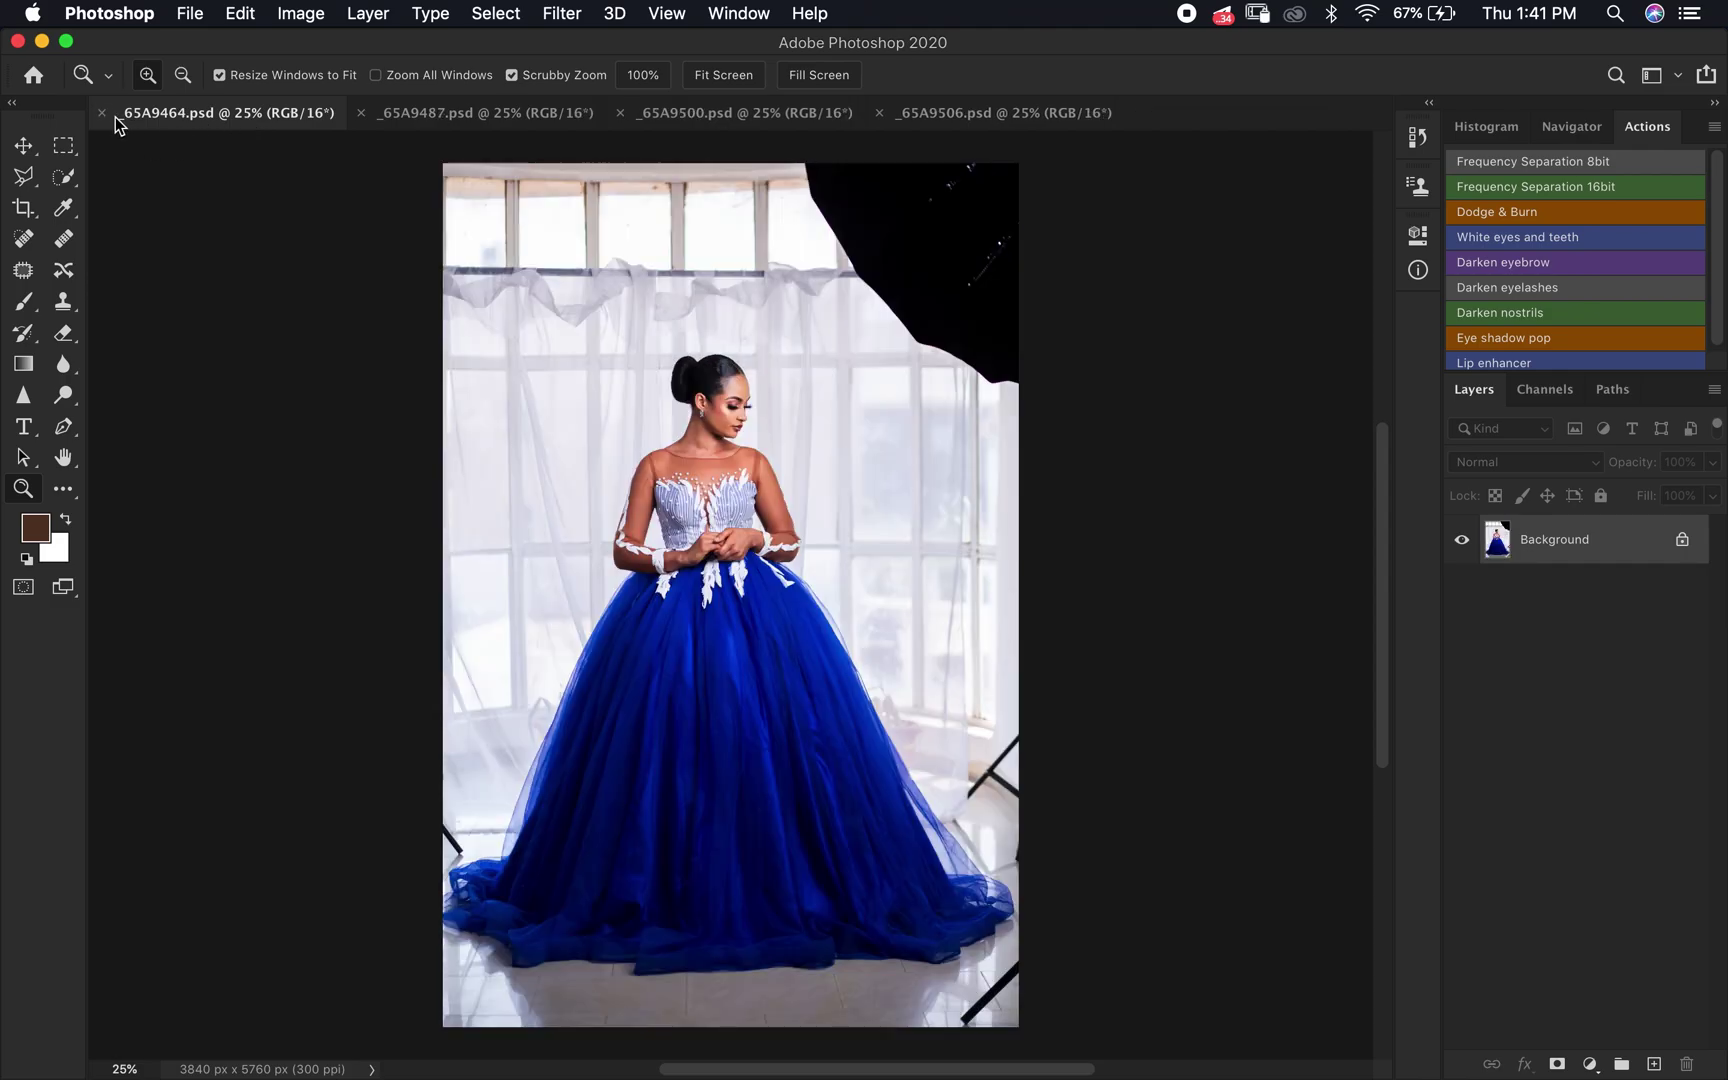
{"action": "left_click", "coordinate": [103, 113]}
{"action": "left_click", "coordinate": [103, 113]}
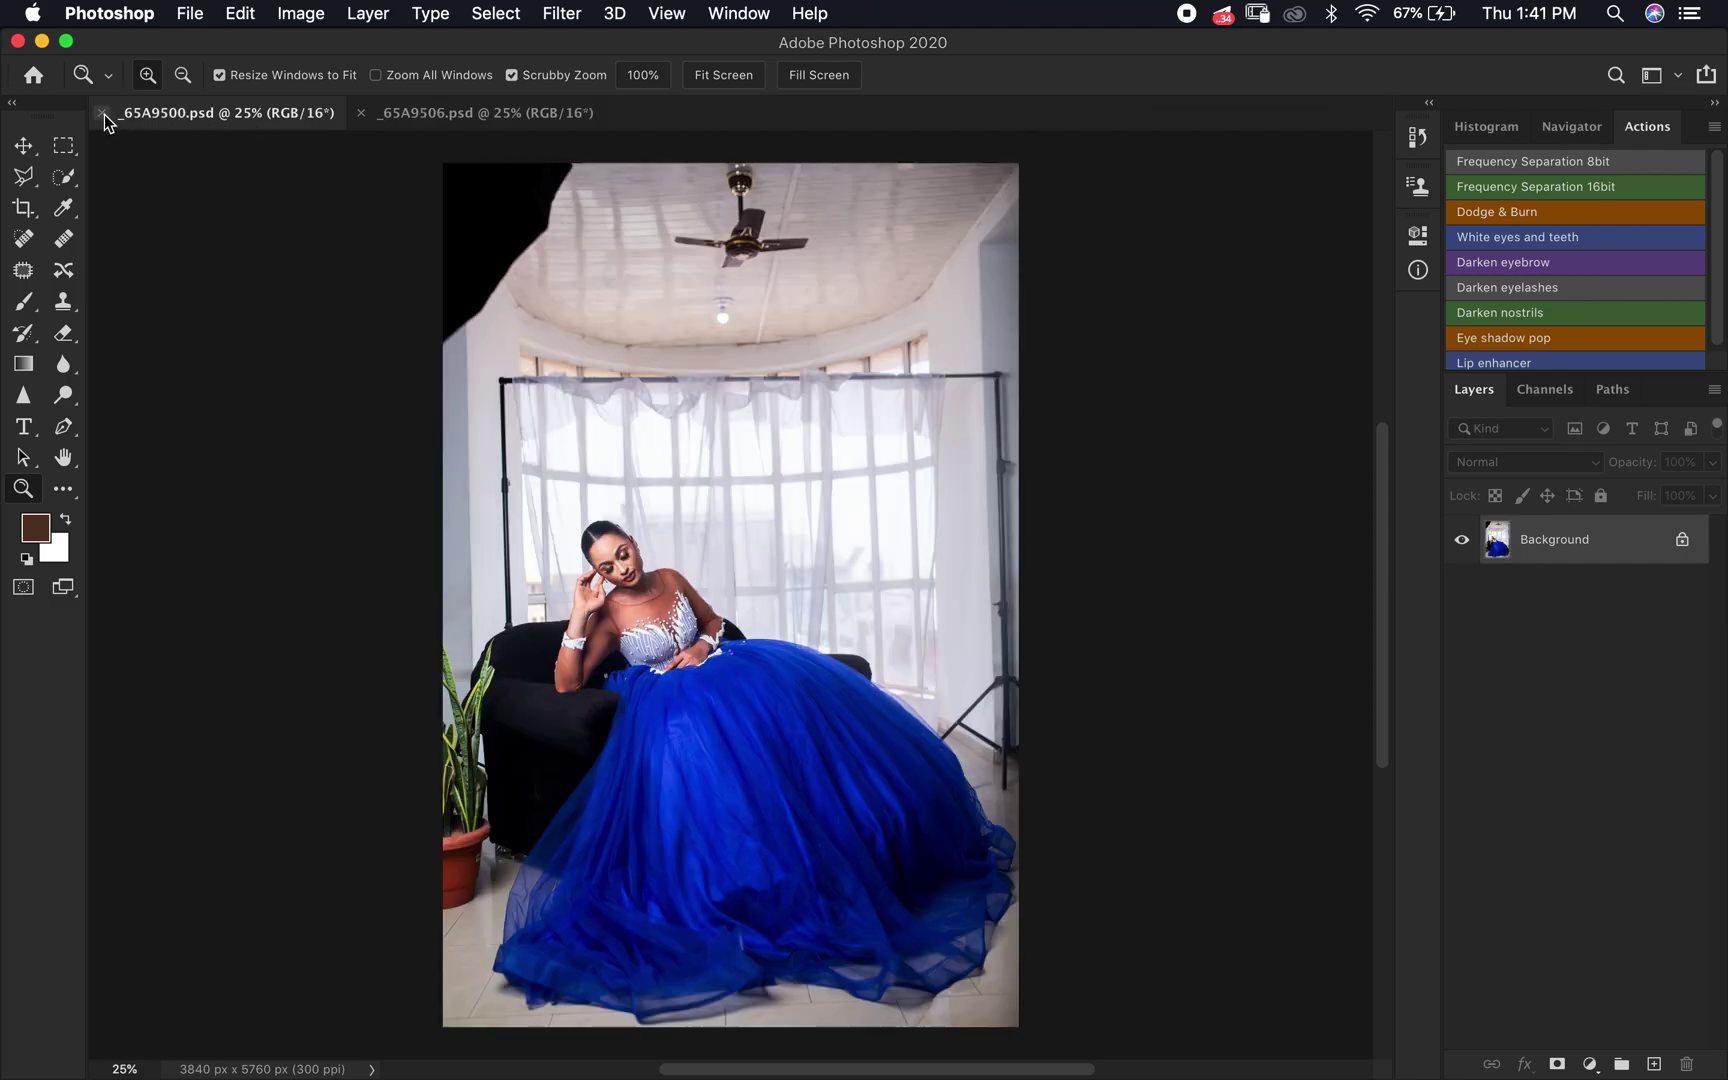
{"action": "left_click", "coordinate": [103, 113]}
{"action": "left_click", "coordinate": [102, 113]}
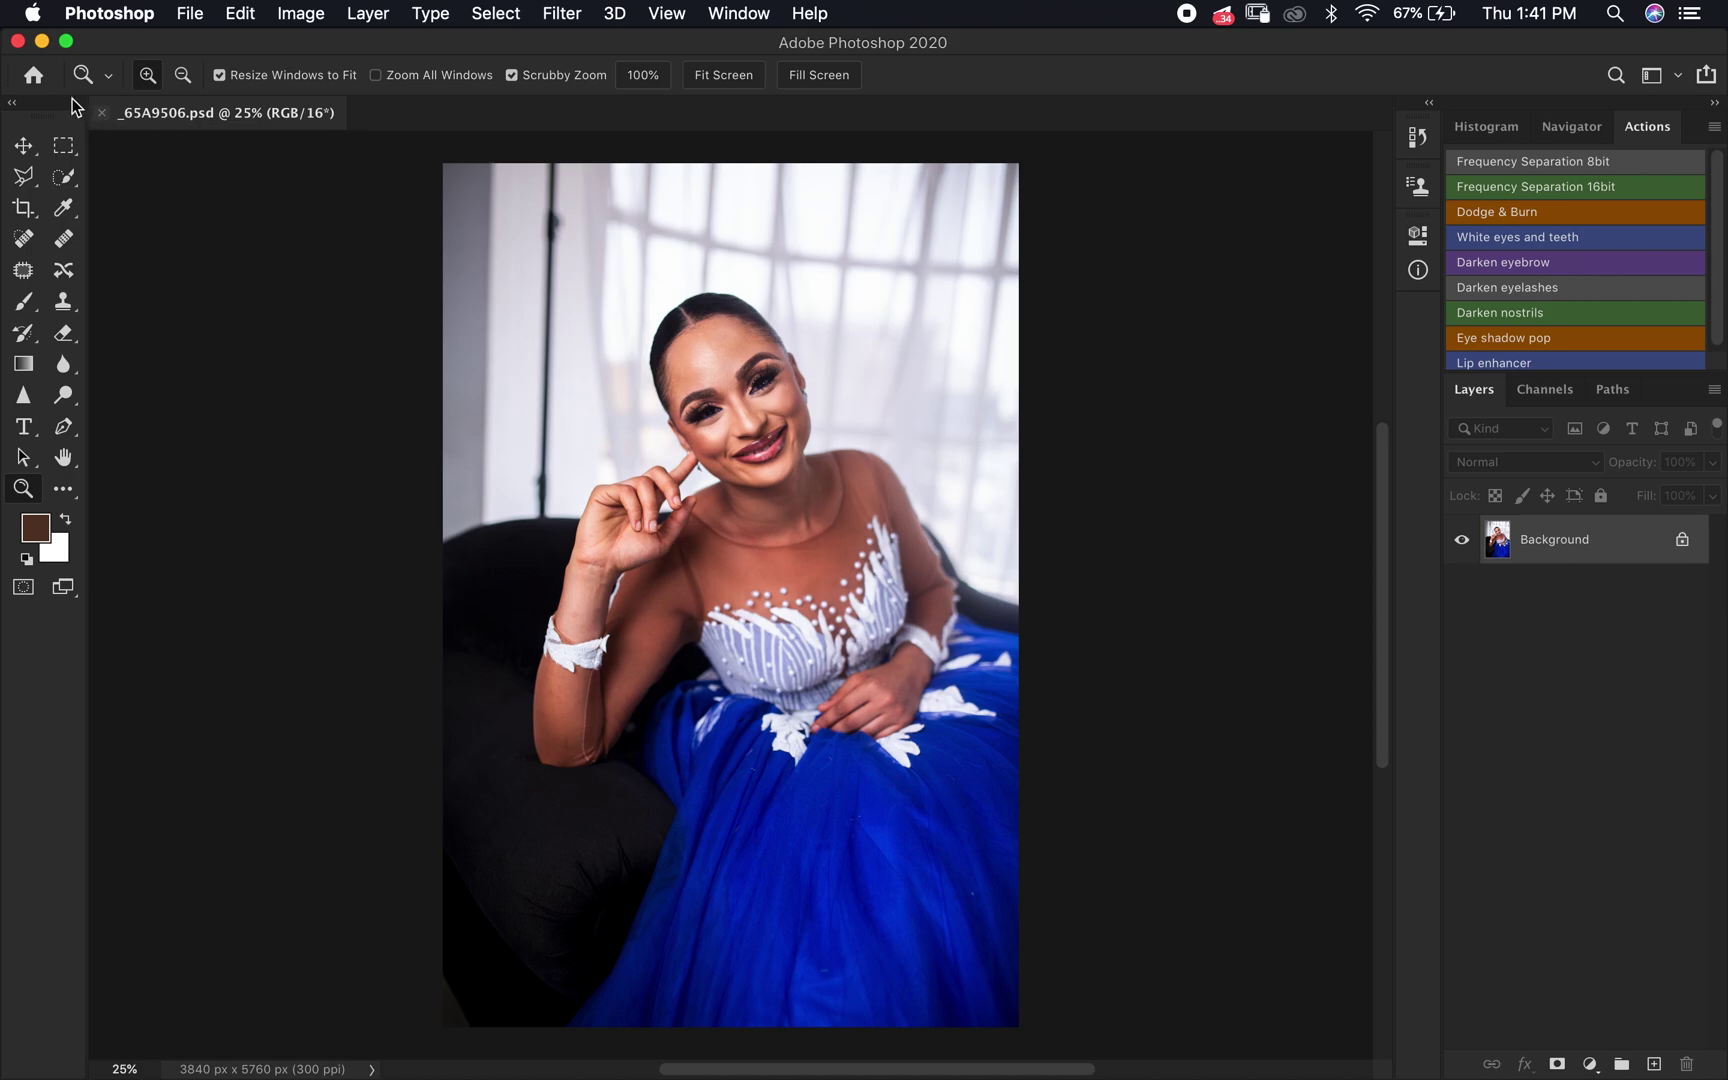
Switch to Finder and open _65A9514.CR2, _65A9544.CR2 and _65A9555.CR2 from desktop folder 1 with Adobe Photoshop 2020.
{"action": "left_click", "coordinate": [42, 41]}
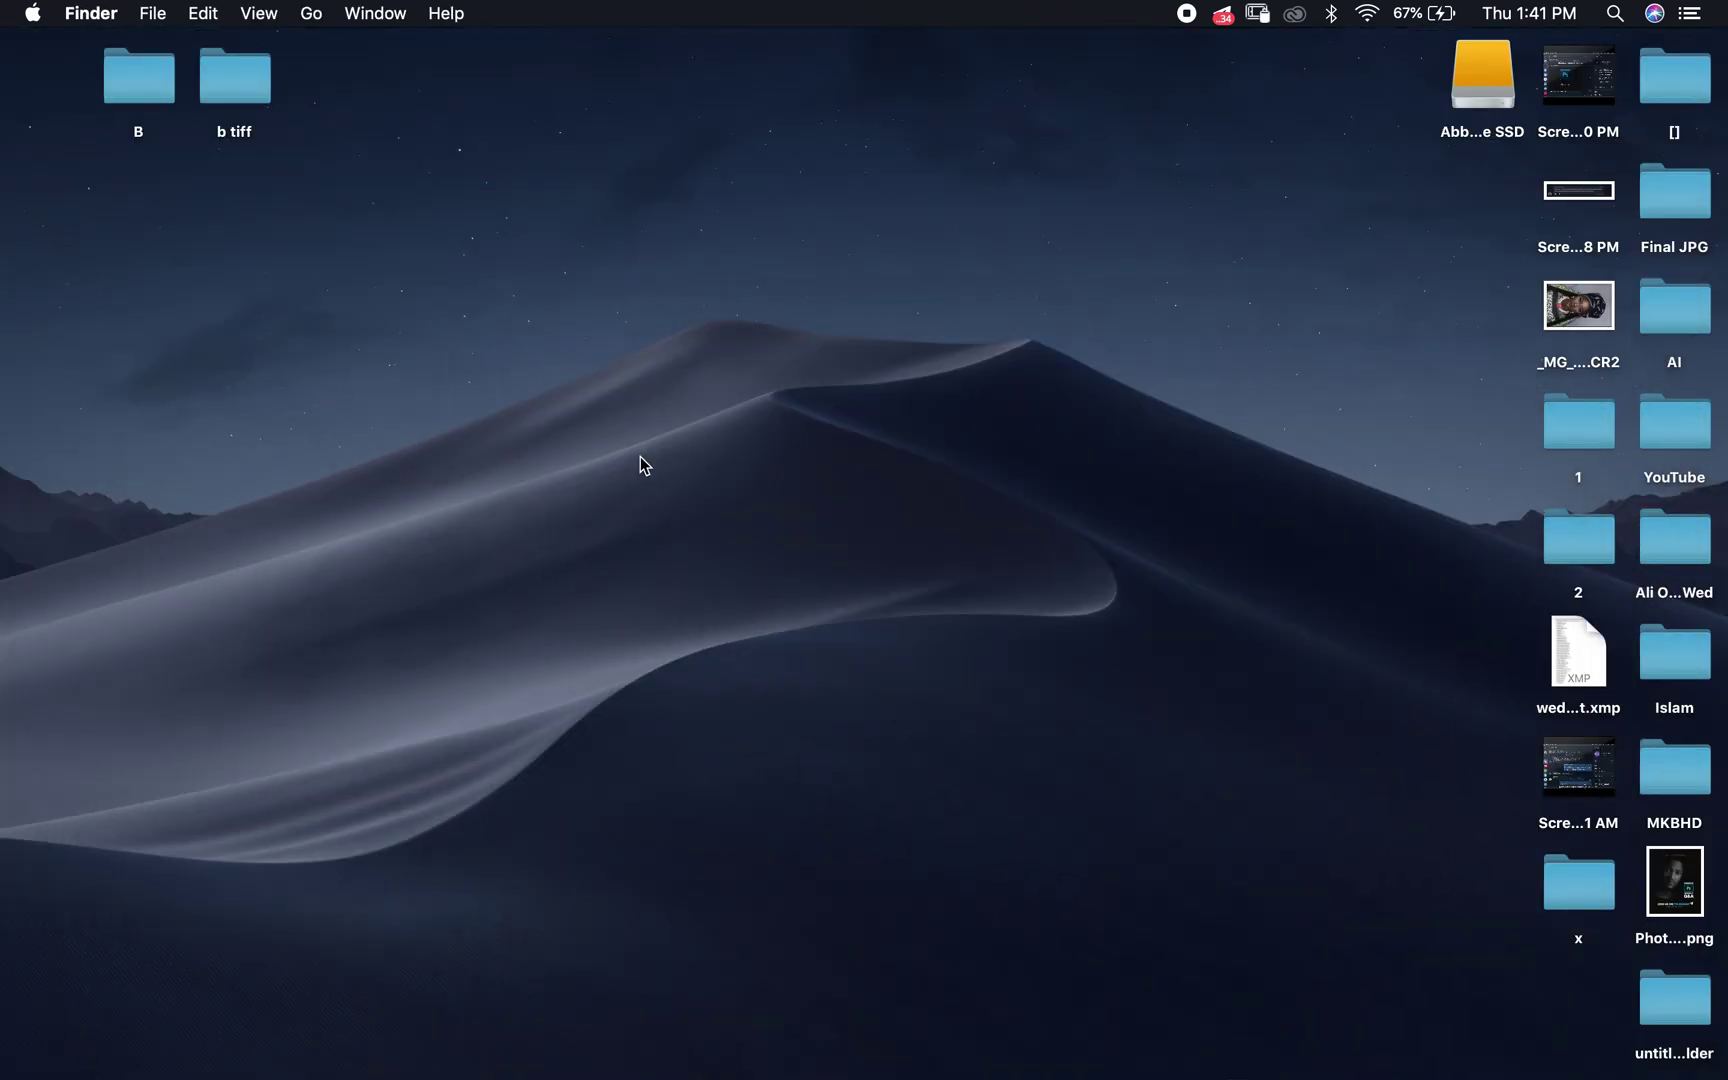
{"action": "double_click", "coordinate": [1560, 430]}
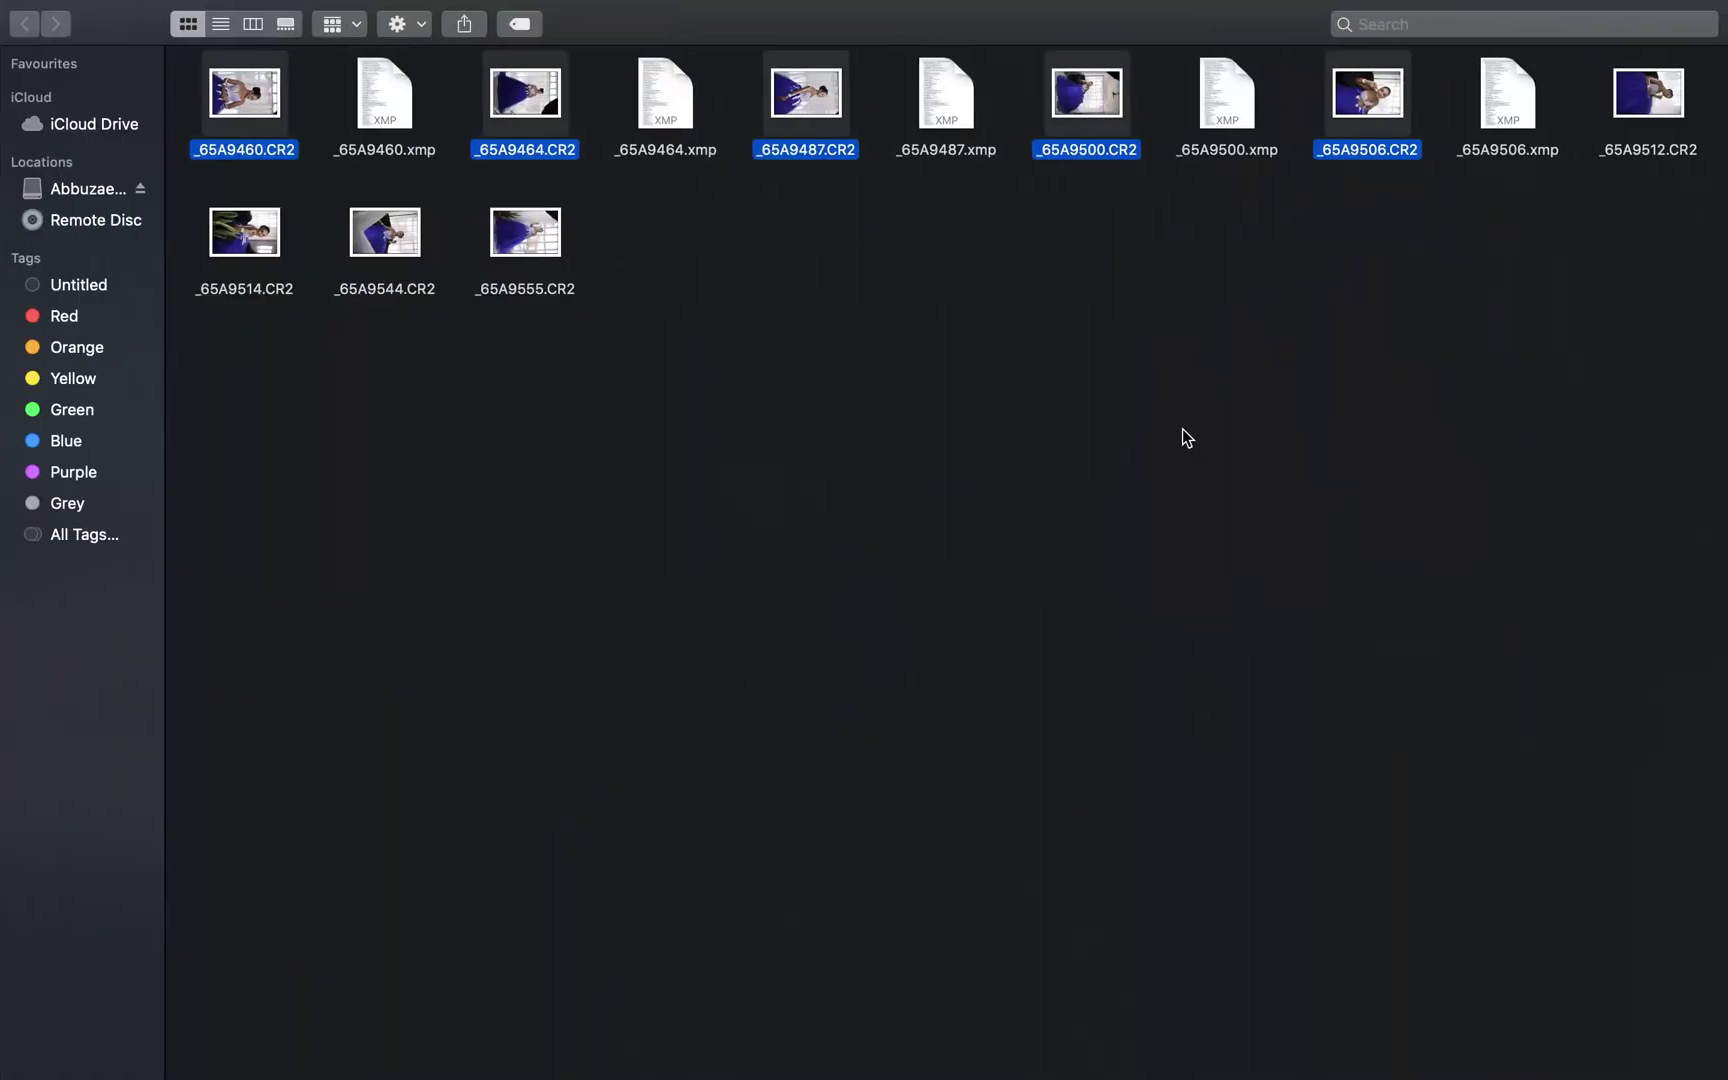
{"action": "left_click_drag", "start_coordinate": [229, 355], "coordinate": [535, 237]}
{"action": "right_click", "coordinate": [537, 237]}
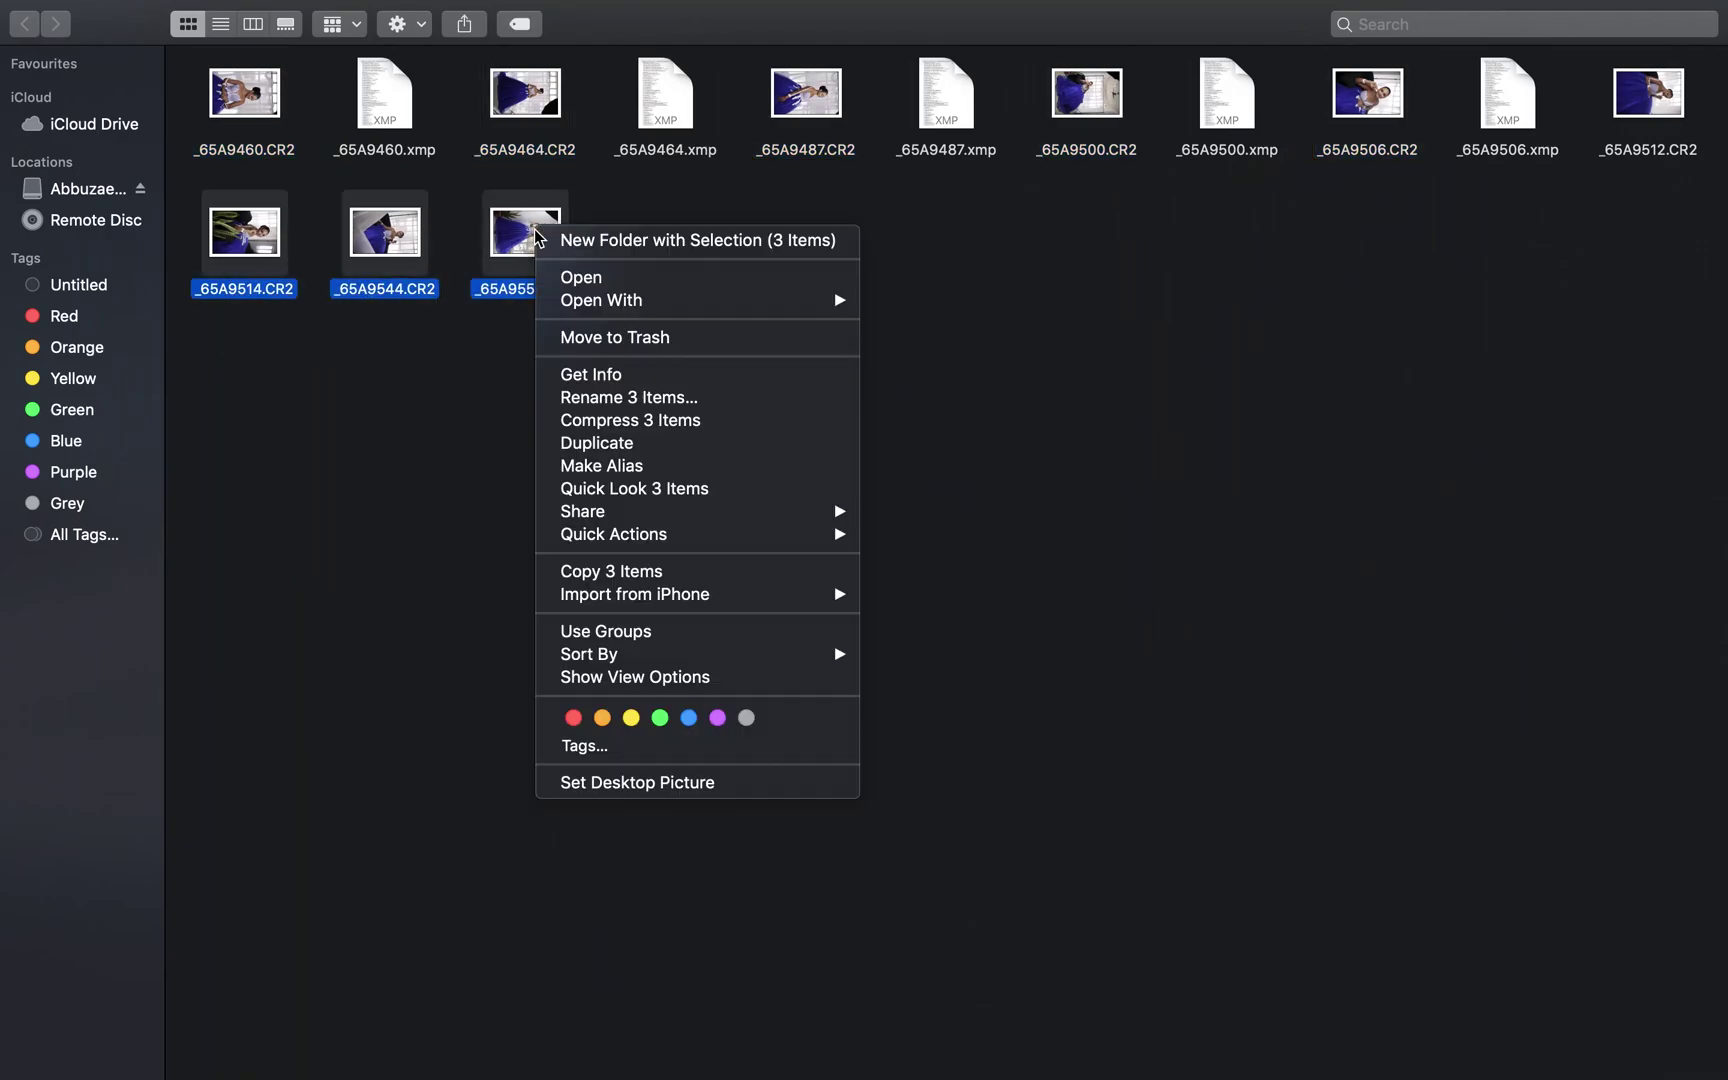
{"action": "mouse_move", "coordinate": [837, 302]}
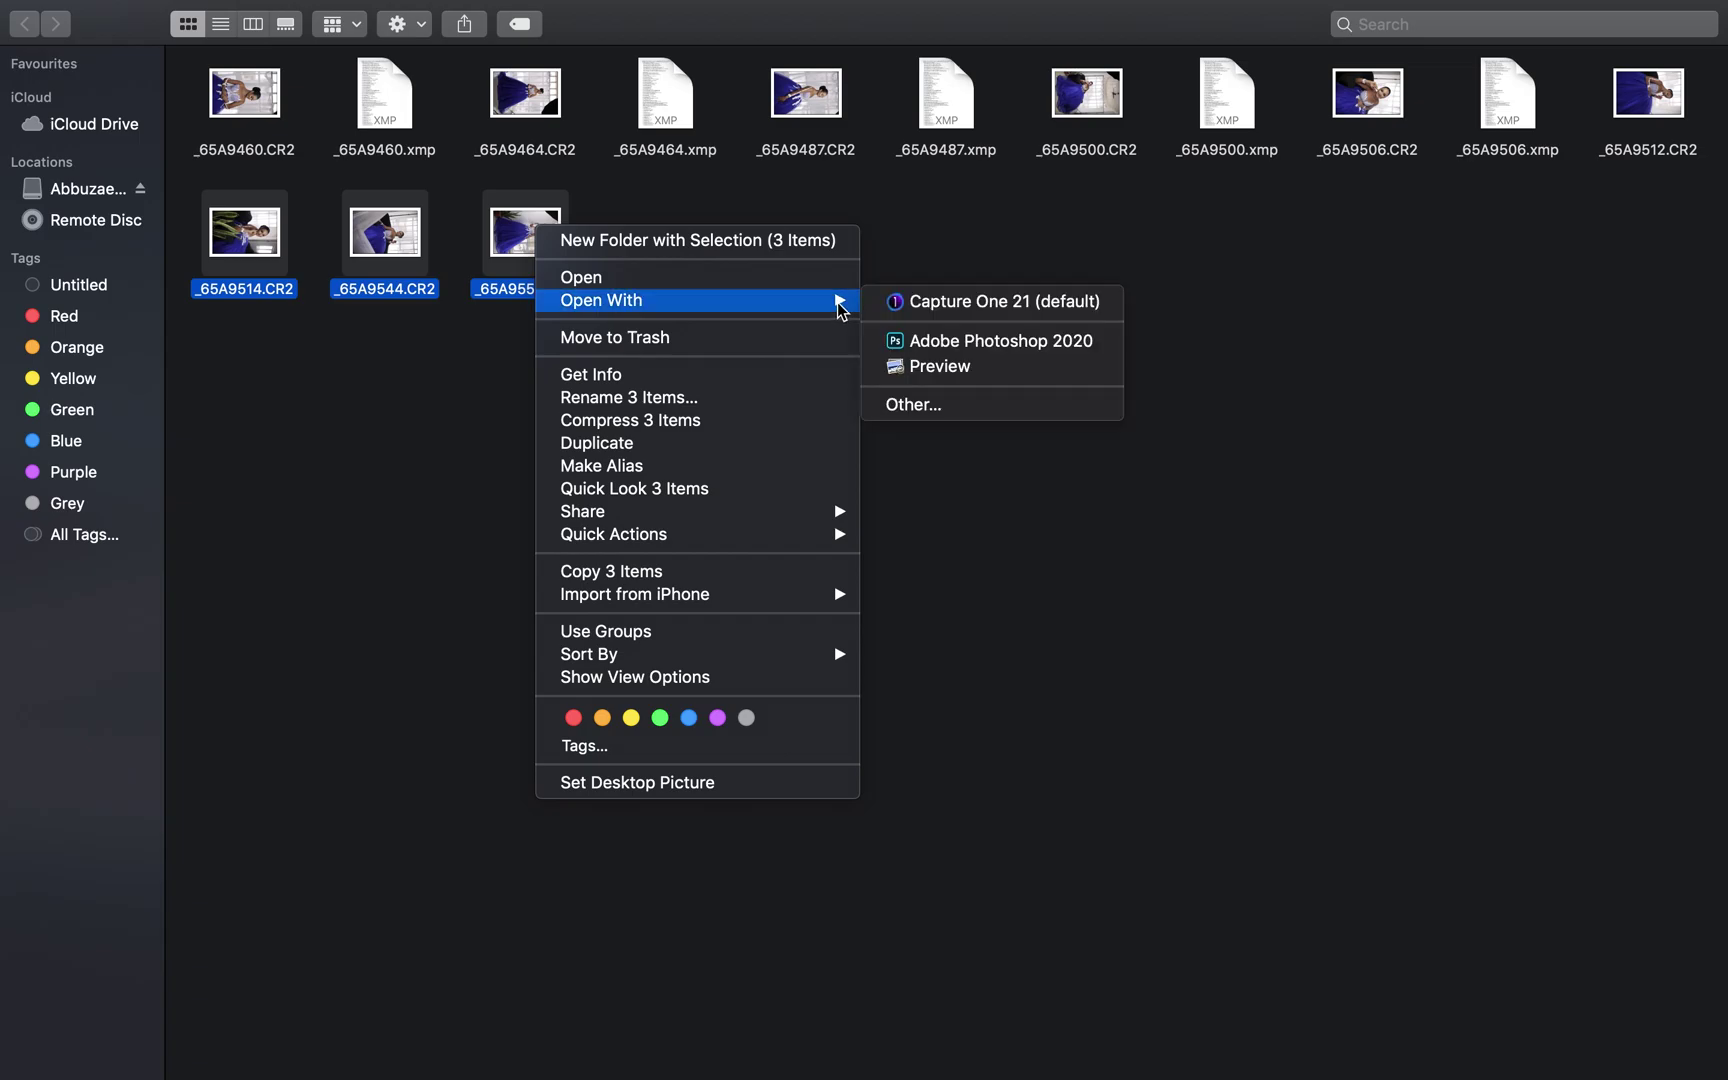
{"action": "left_click", "coordinate": [925, 338]}
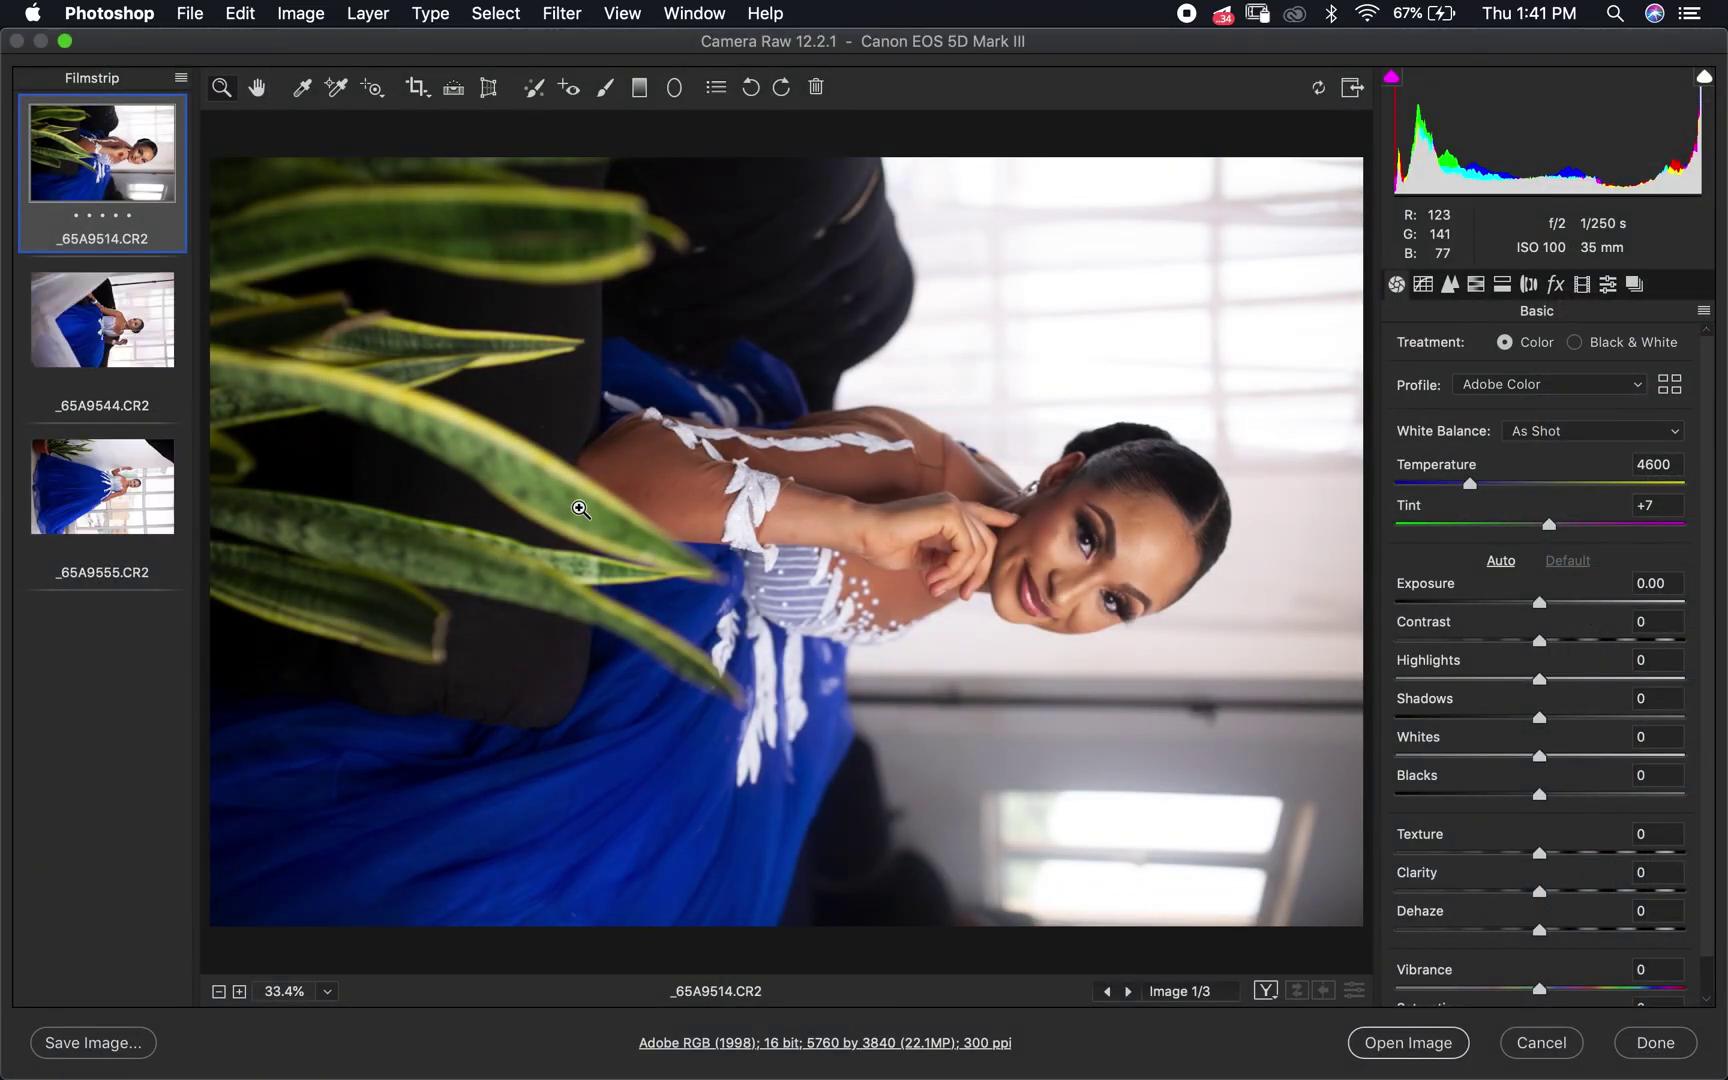
Rotate photos _65A9514.CR2, _65A9544.CR2 and _65A9555.CR2 90° counterclockwise to portrait.
{"action": "left_click", "coordinate": [750, 87]}
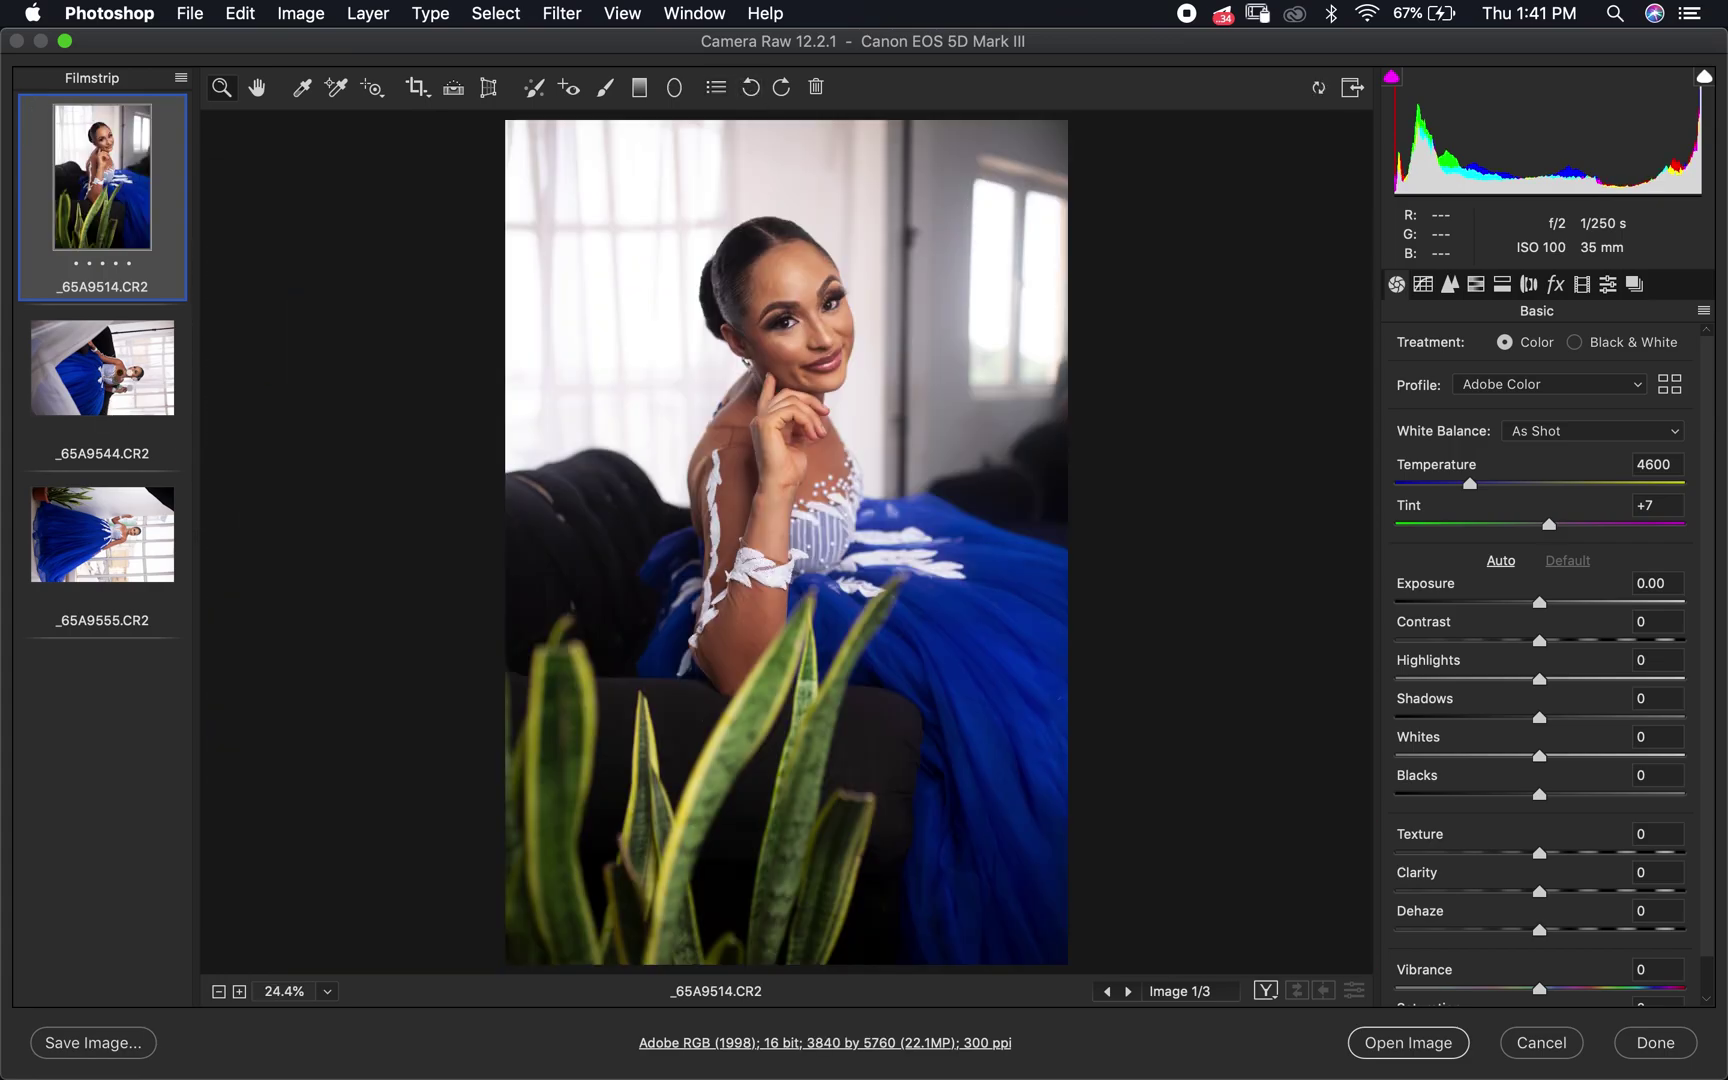
{"action": "left_click", "coordinate": [122, 385]}
{"action": "left_click", "coordinate": [750, 87]}
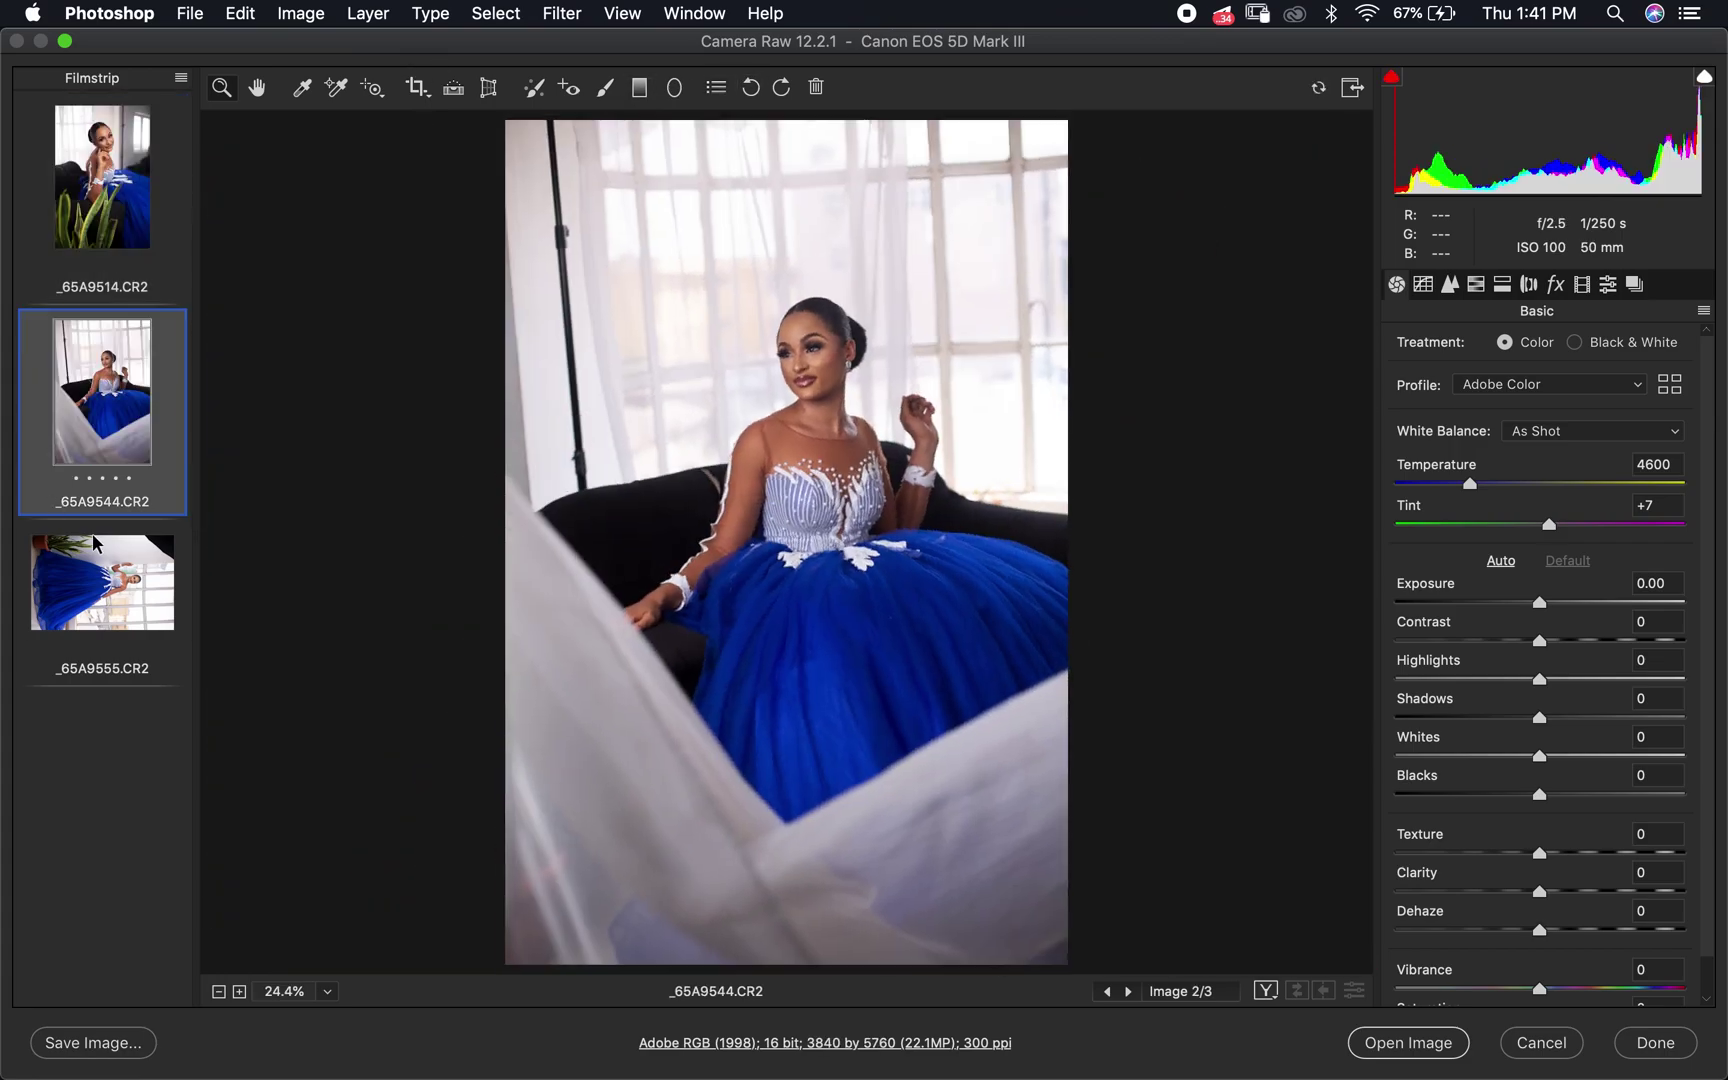
{"action": "key", "text": "Down"}
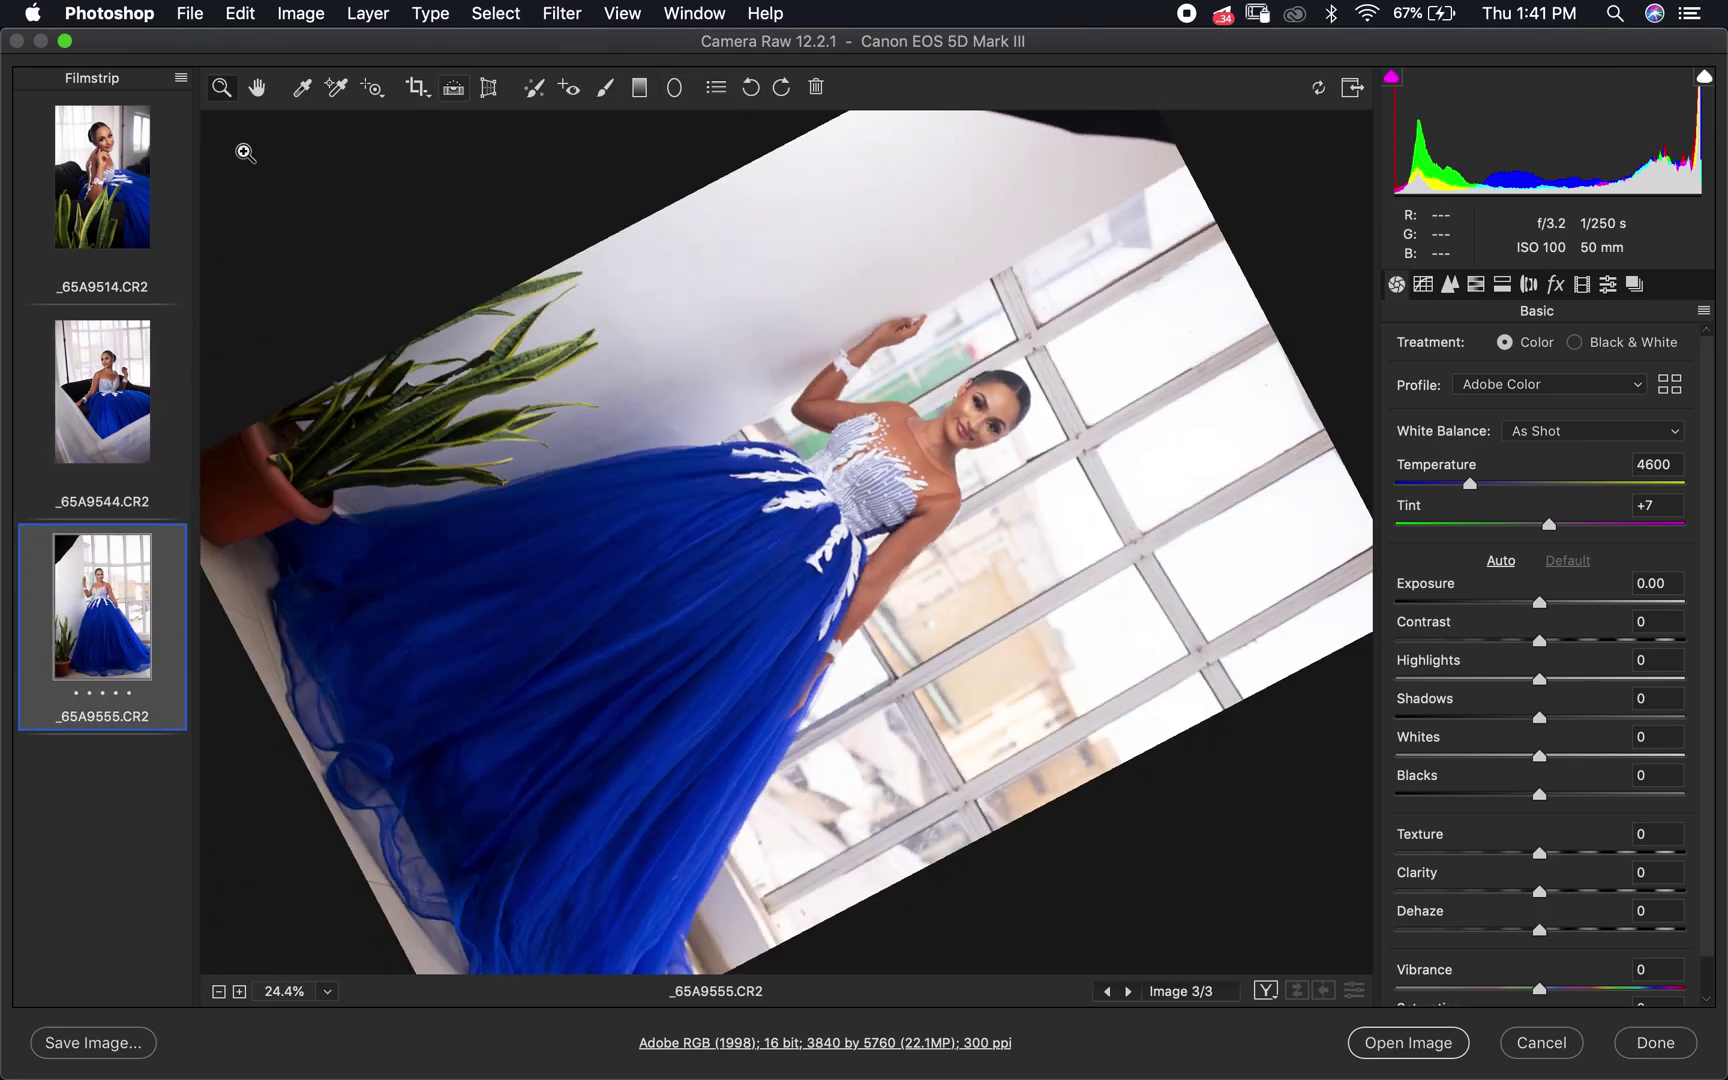
{"action": "left_click", "coordinate": [750, 87]}
Apply the saved settings file wedding preset.xmp from the Desktop to photo _65A9514.CR2.
{"action": "left_click", "coordinate": [148, 178]}
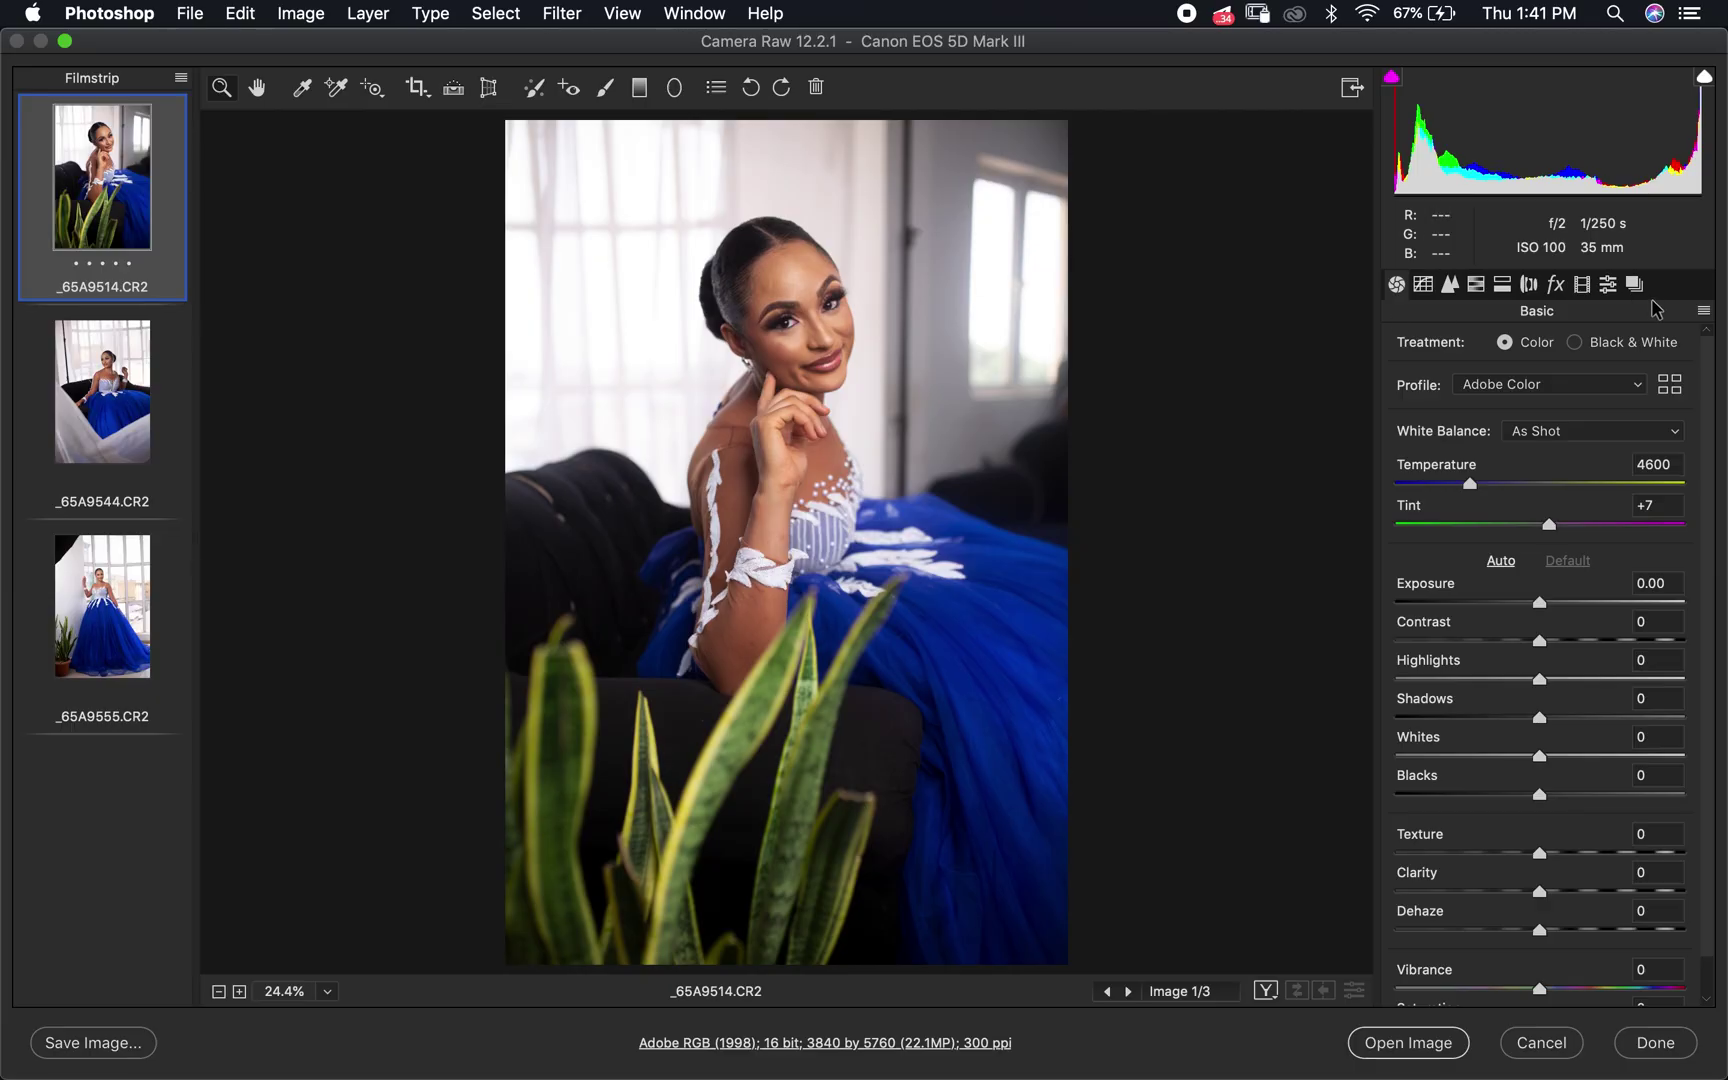
{"action": "left_click", "coordinate": [1703, 314]}
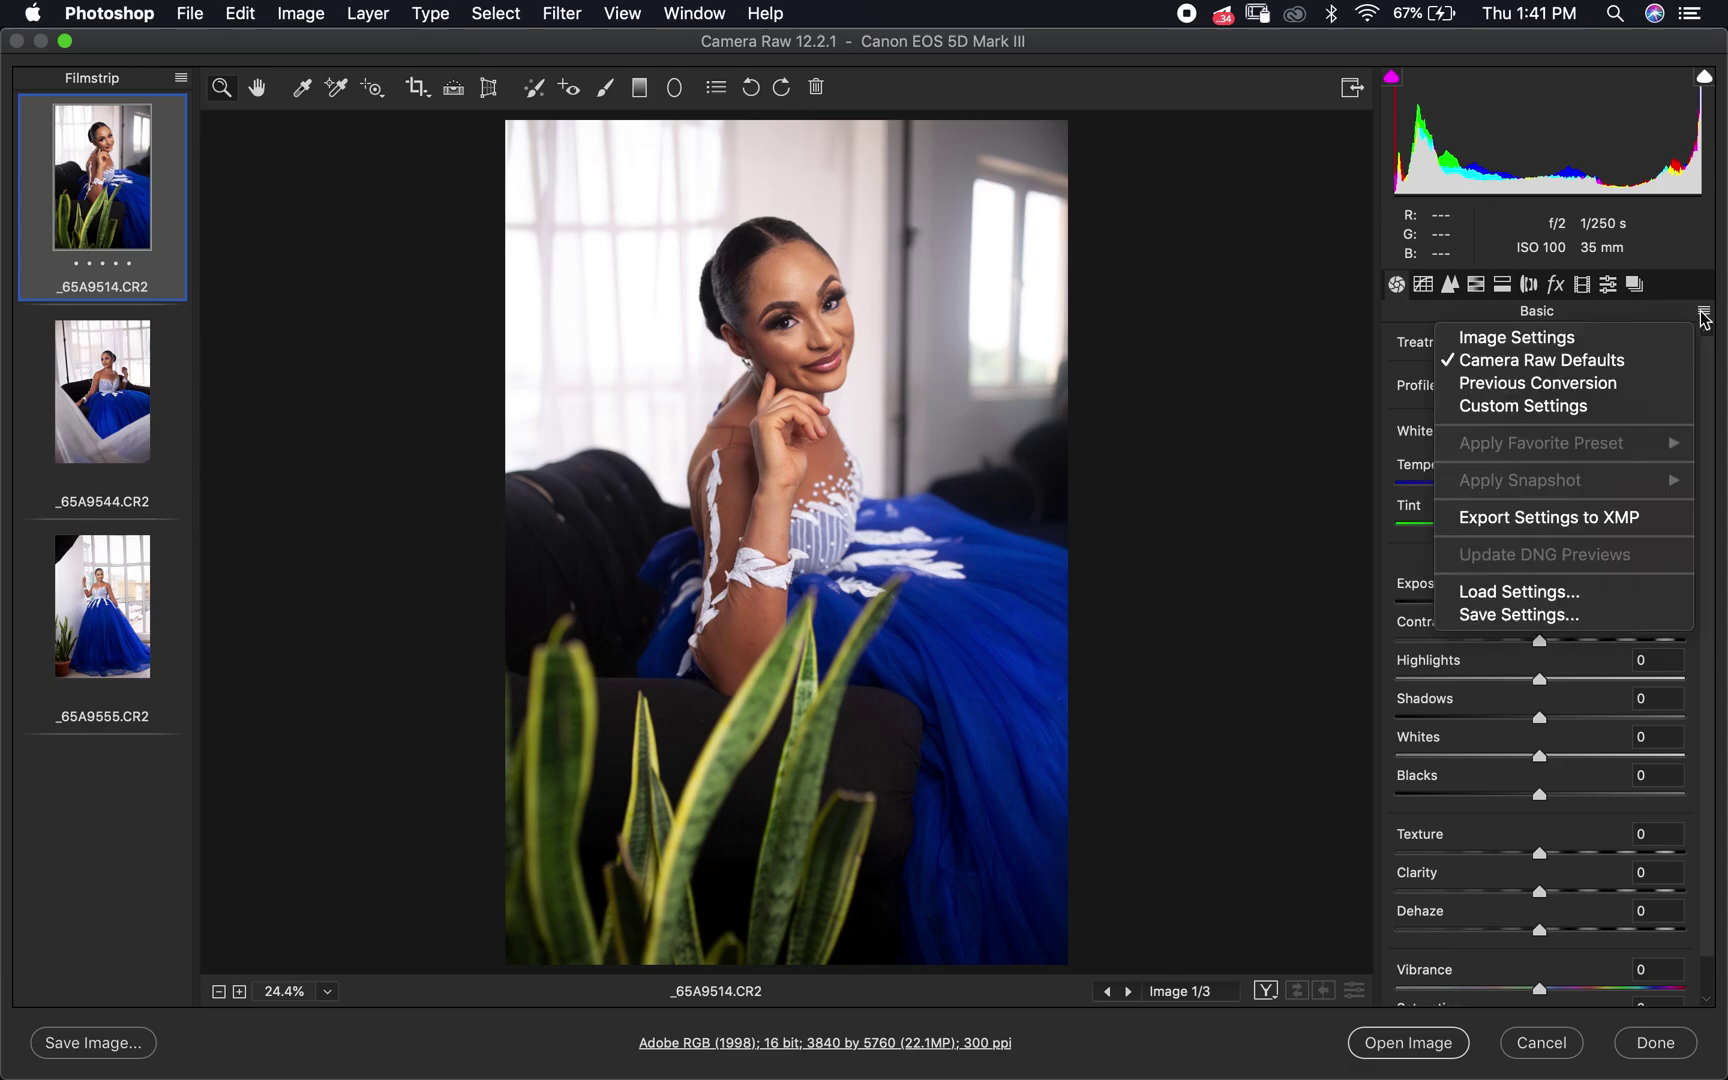
{"action": "left_click", "coordinate": [1503, 593]}
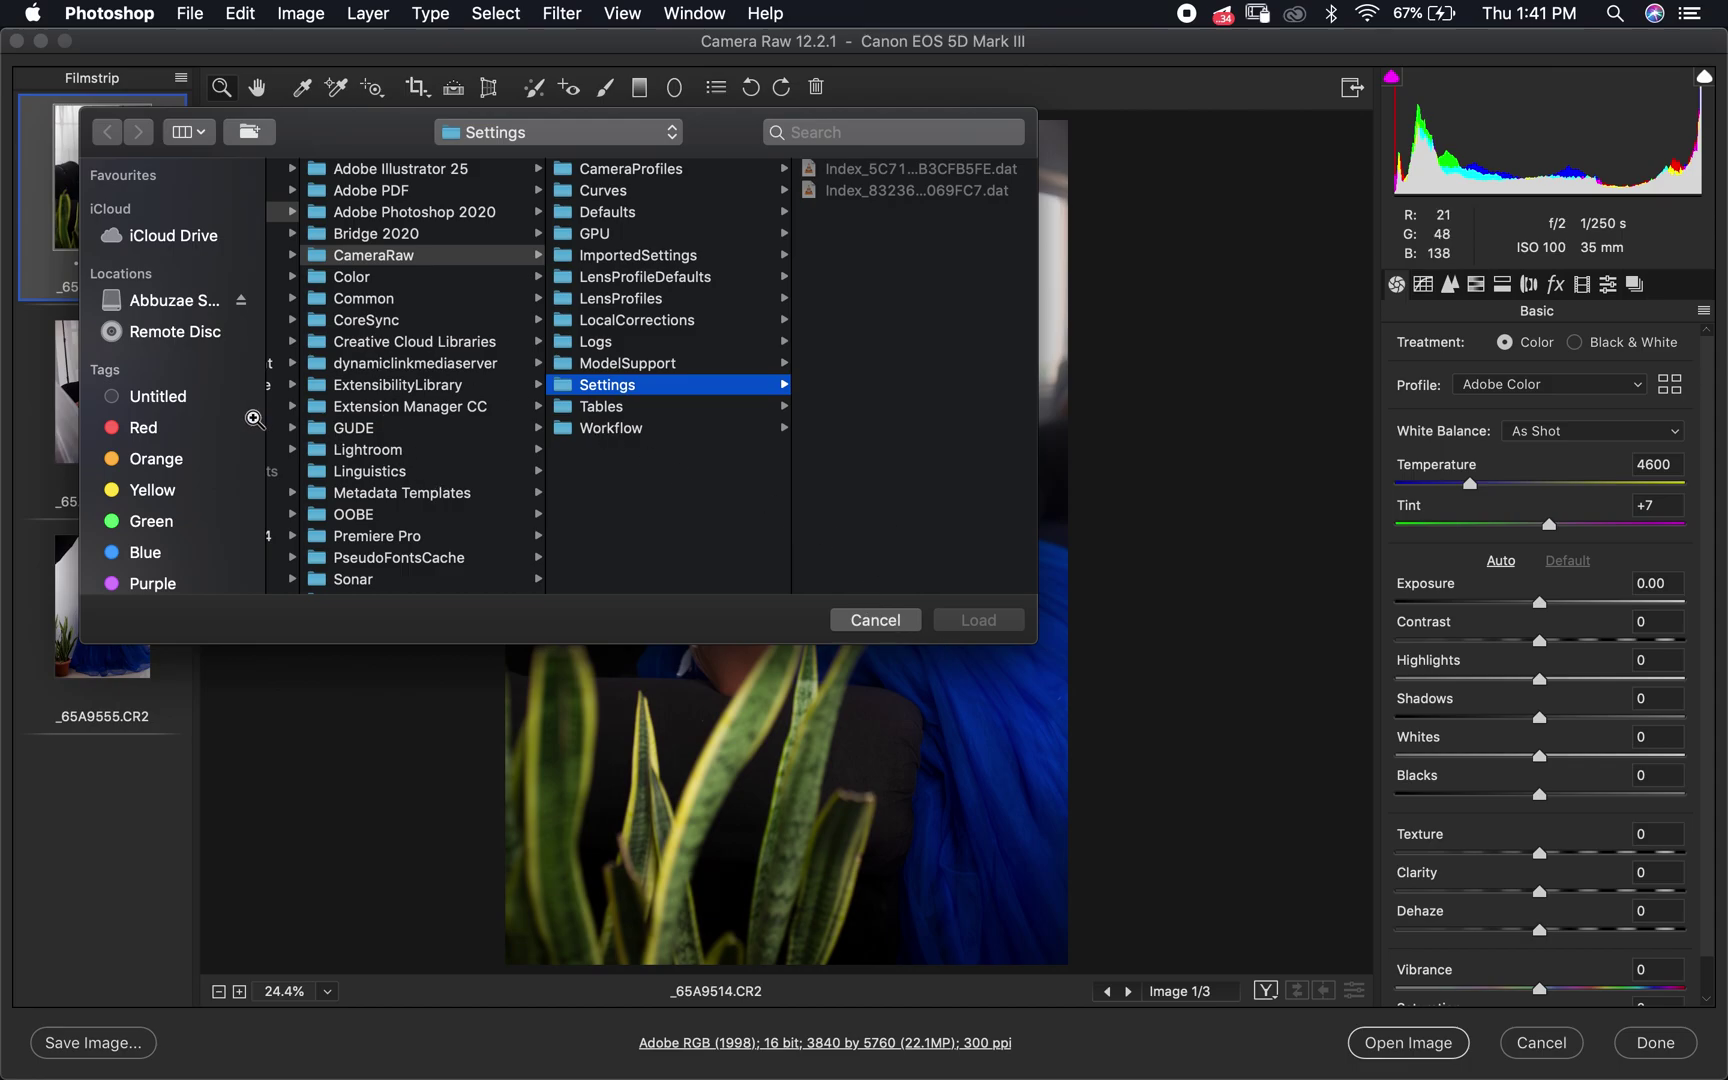
{"action": "scroll", "coordinate": [347, 330], "scroll_direction": "left", "scroll_amount": 2}
{"action": "scroll", "coordinate": [347, 330], "scroll_direction": "left", "scroll_amount": 10}
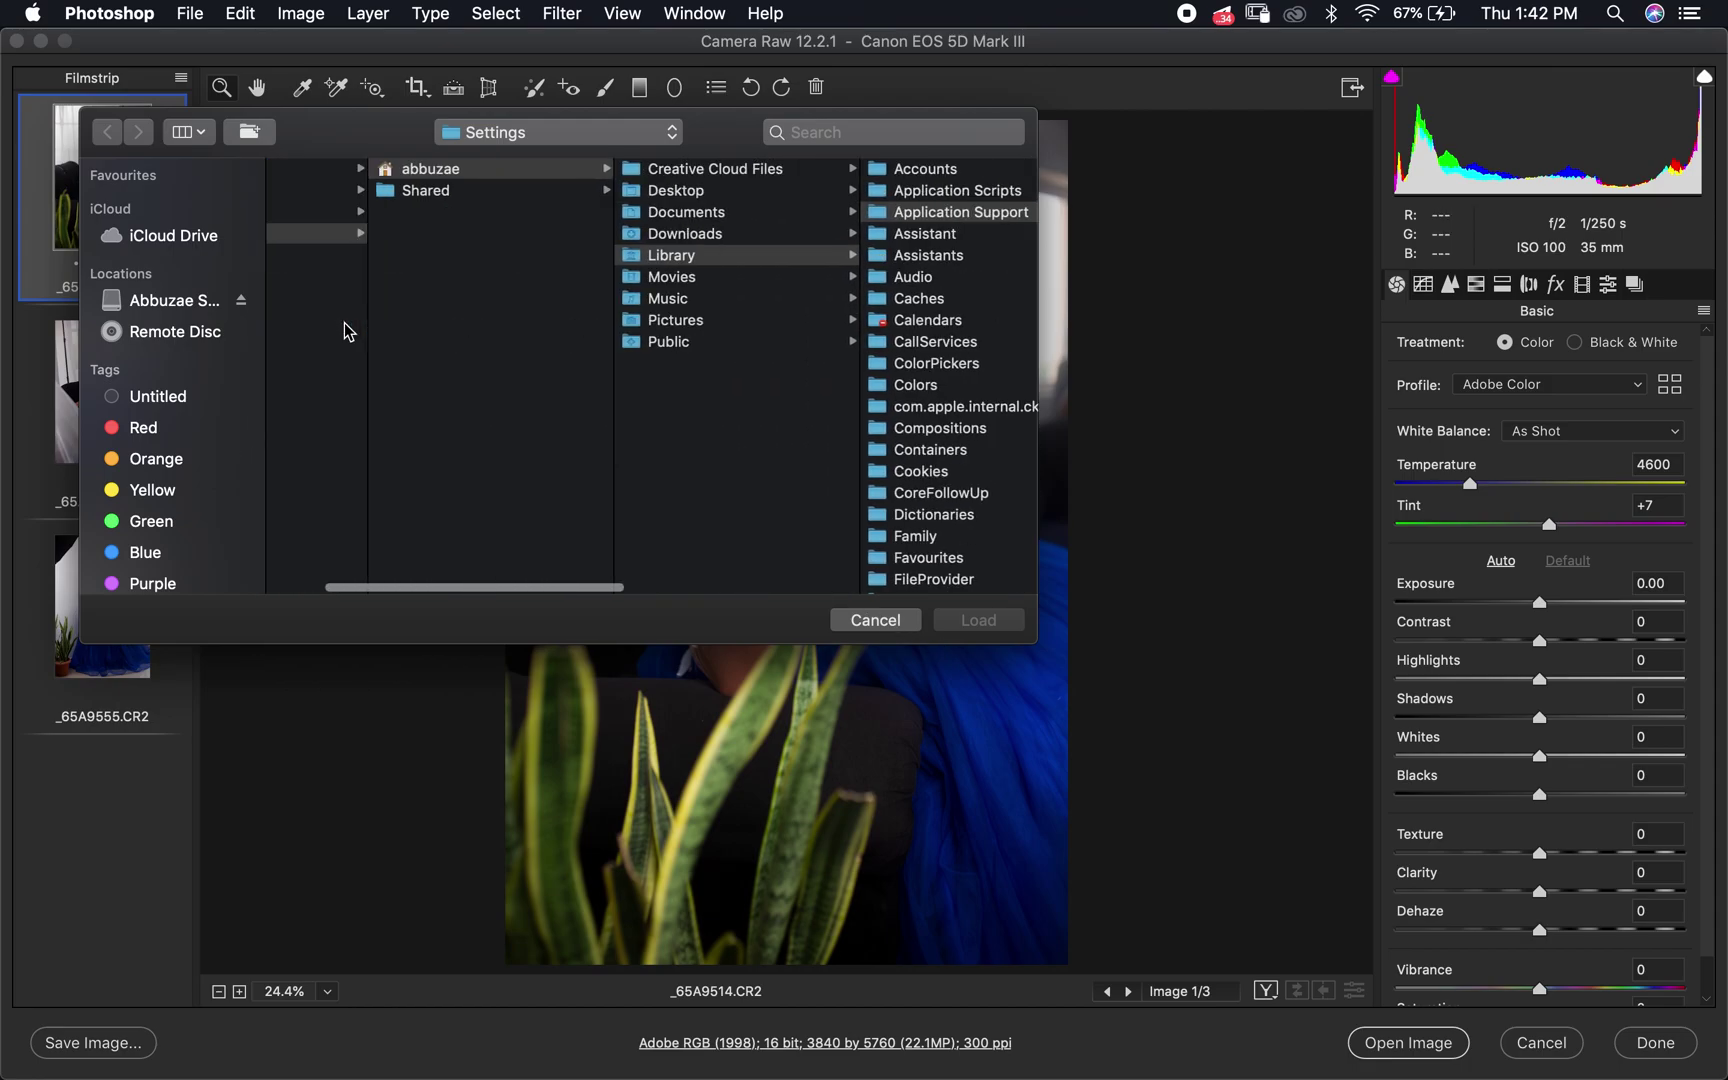
{"action": "left_click", "coordinate": [501, 141]}
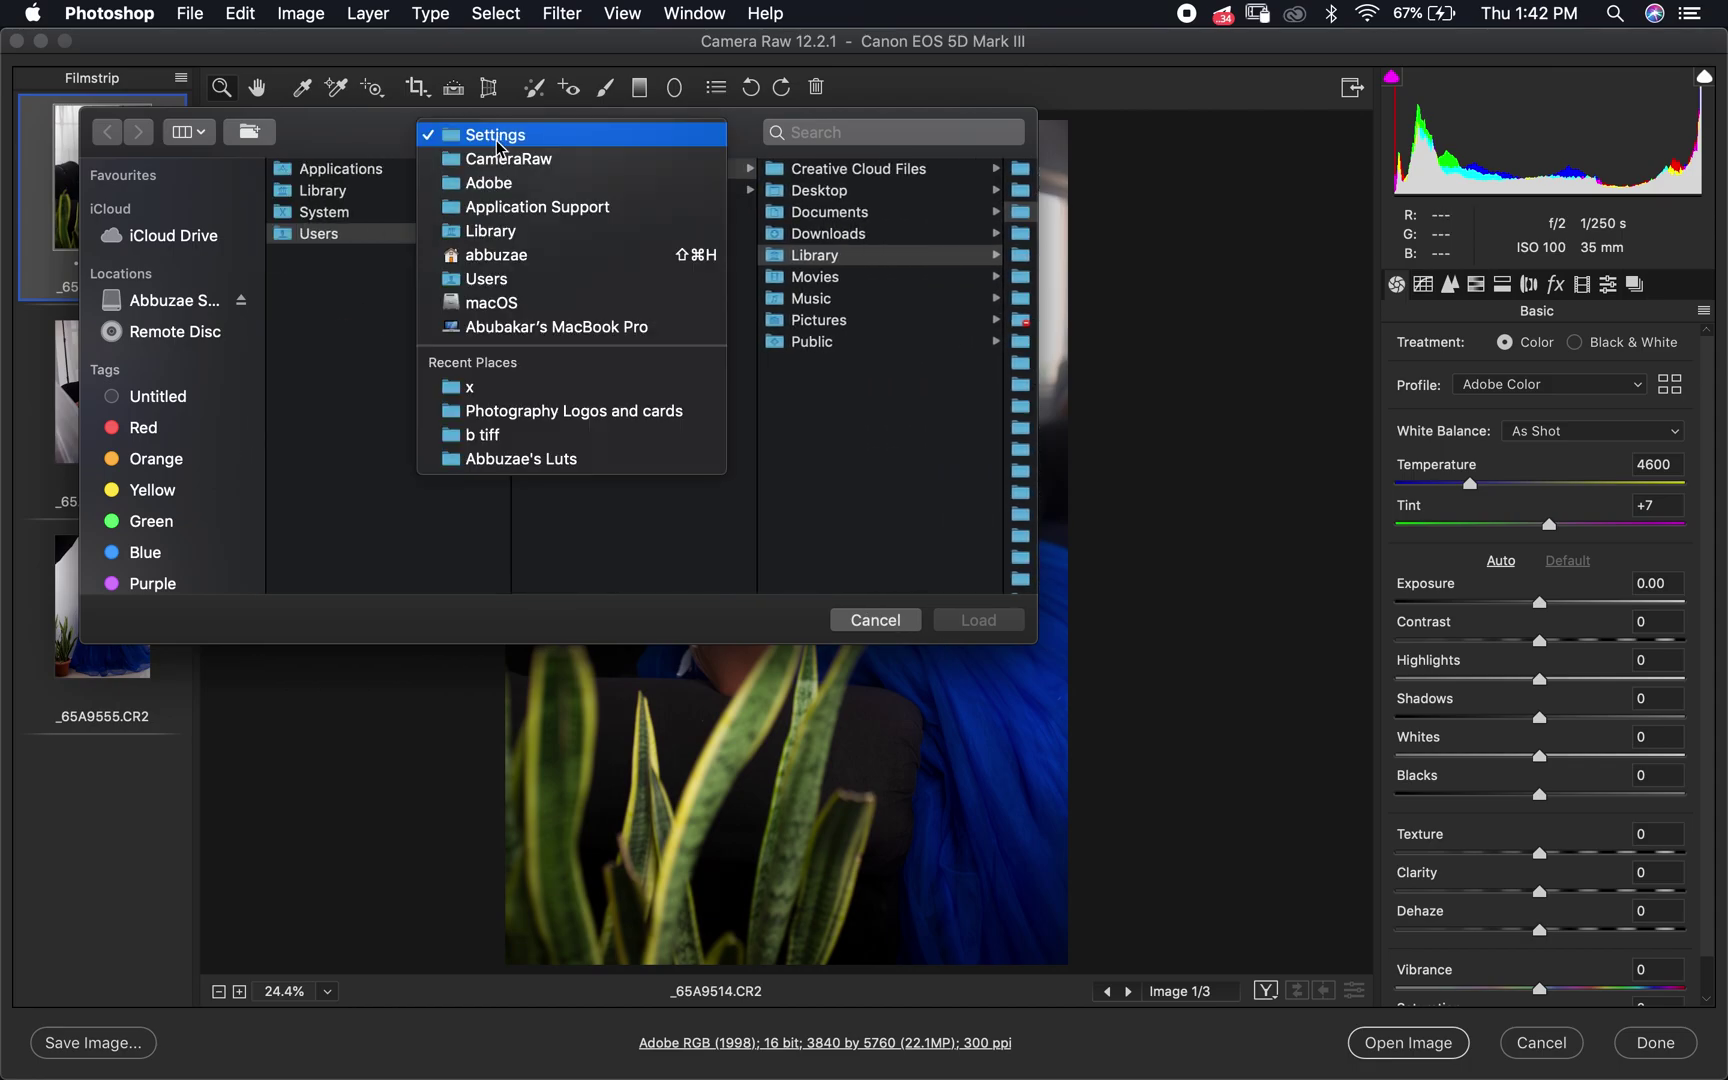
{"action": "left_click", "coordinate": [463, 256]}
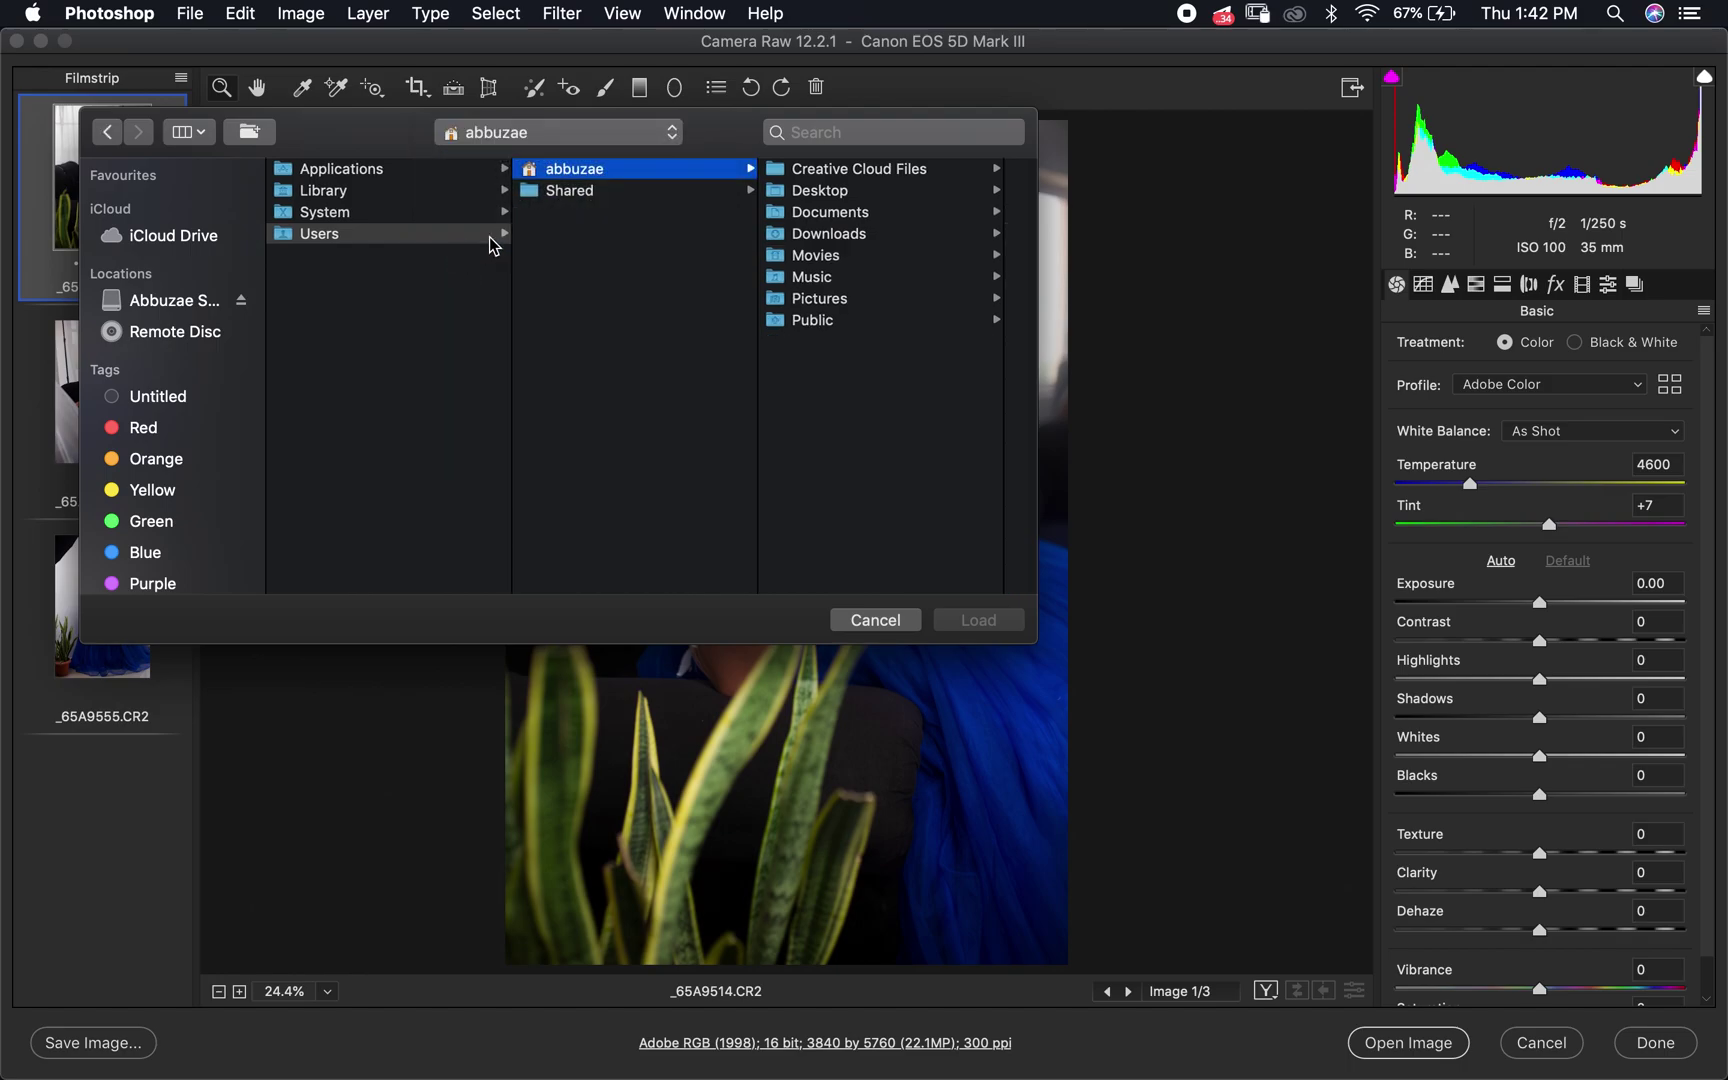
{"action": "left_click", "coordinate": [812, 196]}
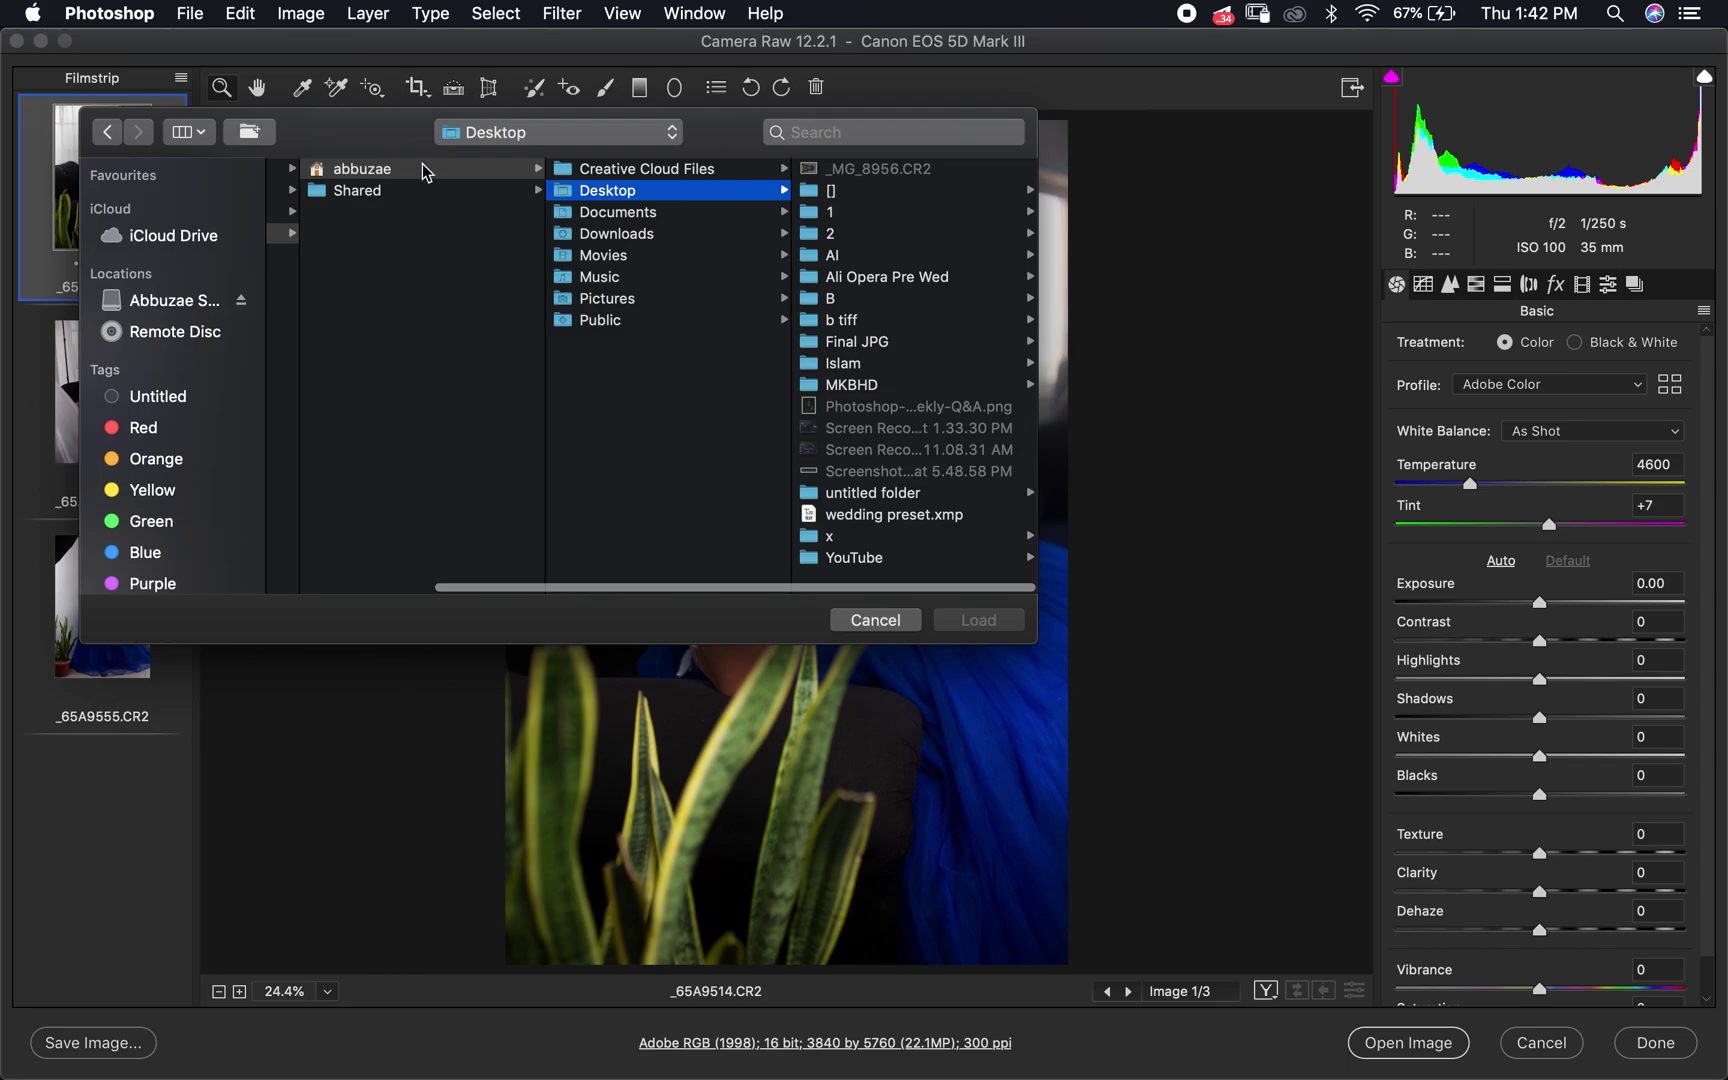
{"action": "left_click", "coordinate": [873, 516]}
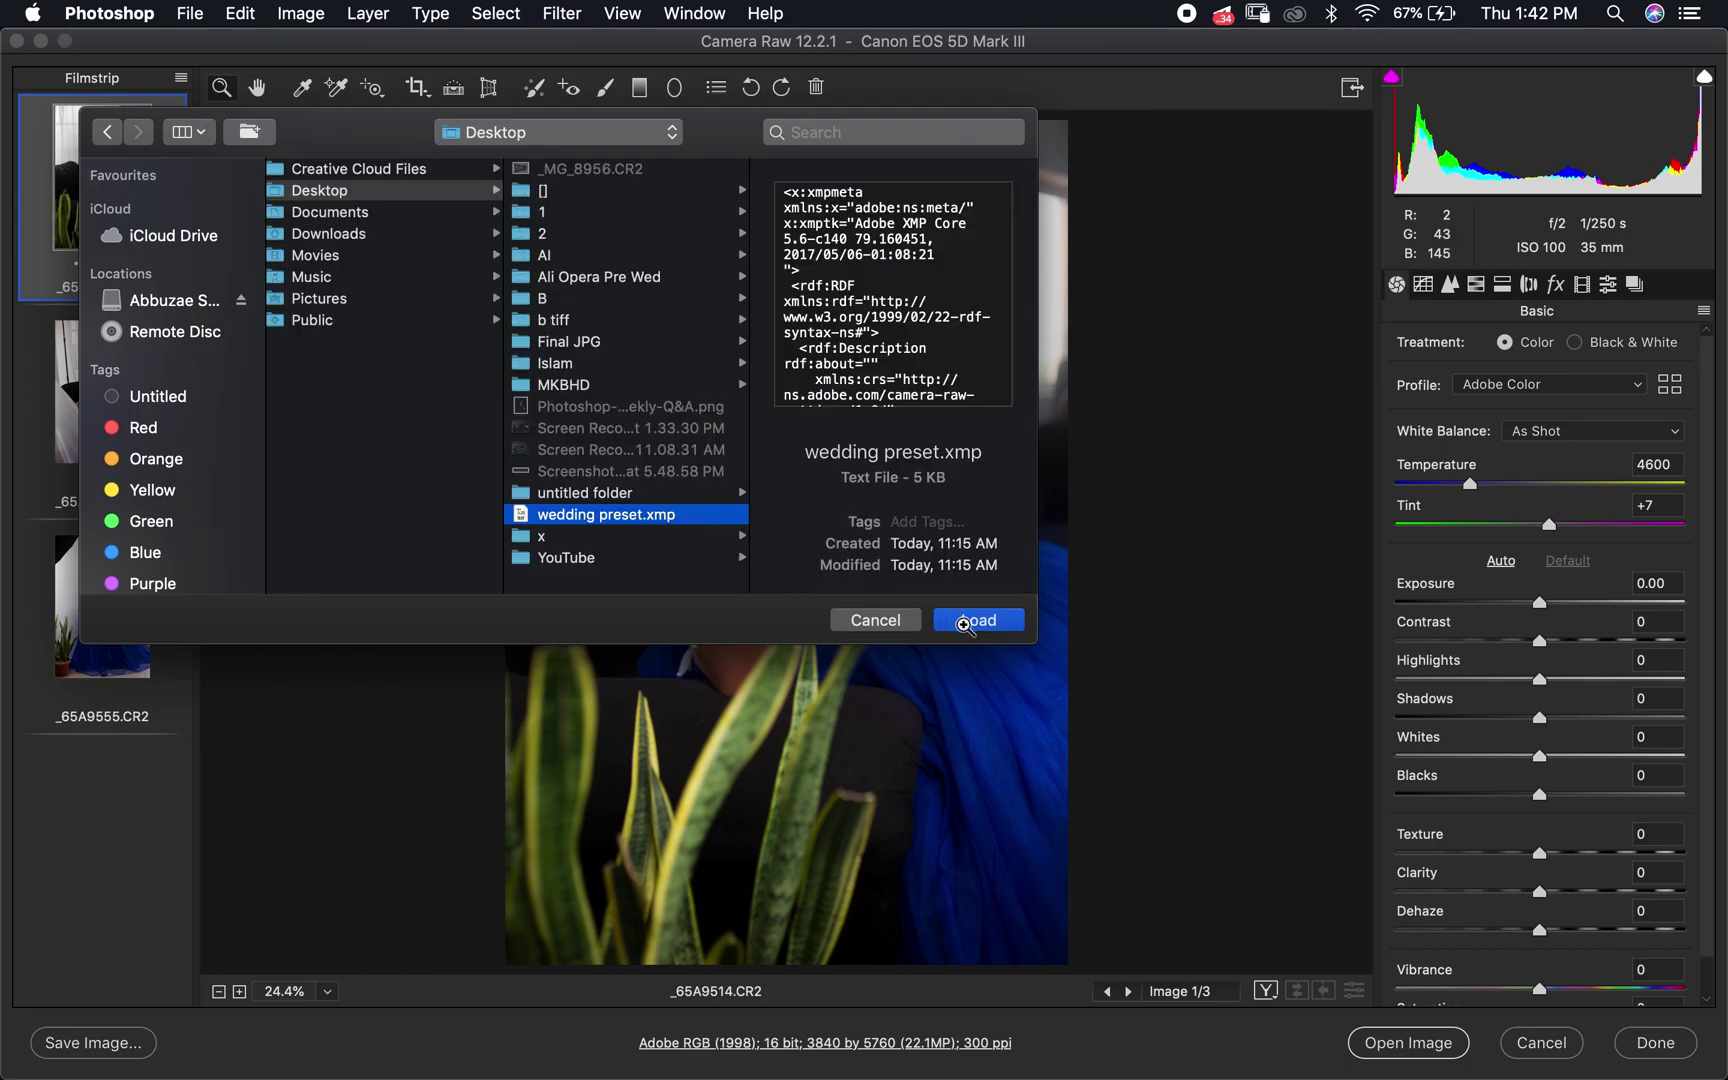
{"action": "left_click", "coordinate": [963, 622]}
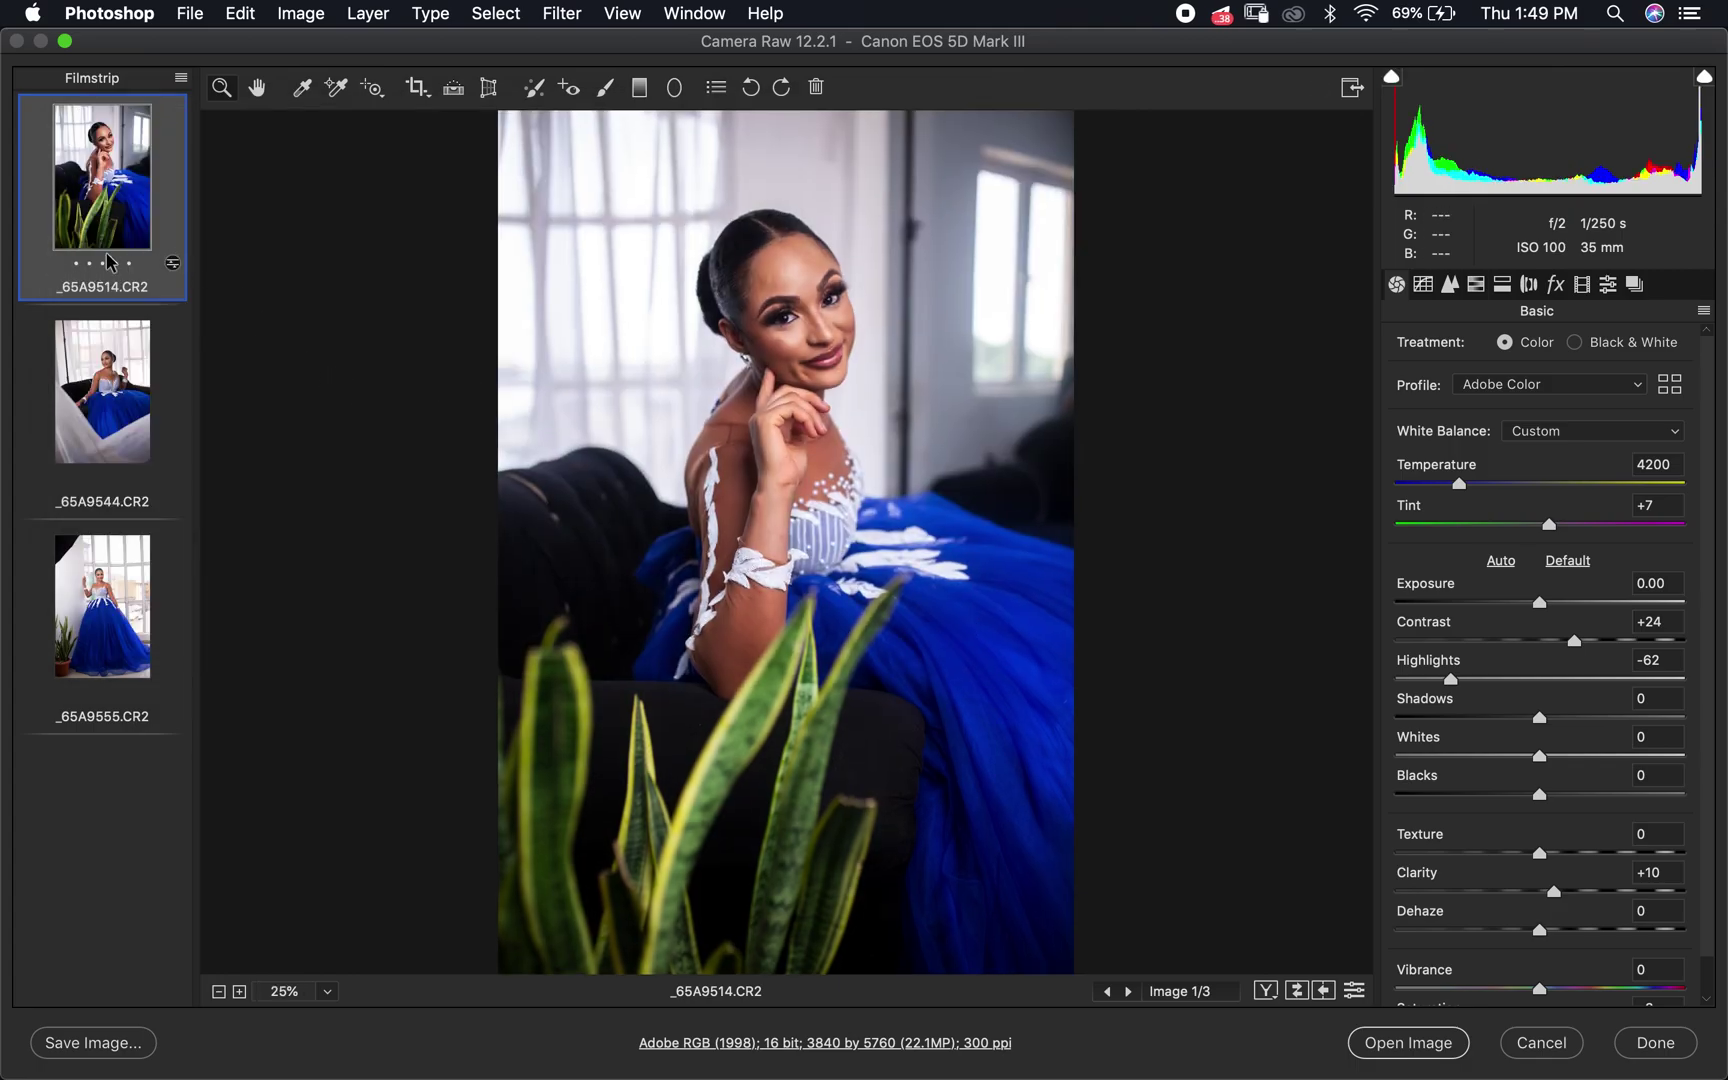
Synchronize the Default subset of settings from photo _65A9514.CR2 to _65A9544.CR2 and _65A9555.CR2.
{"action": "key", "text": "super+a"}
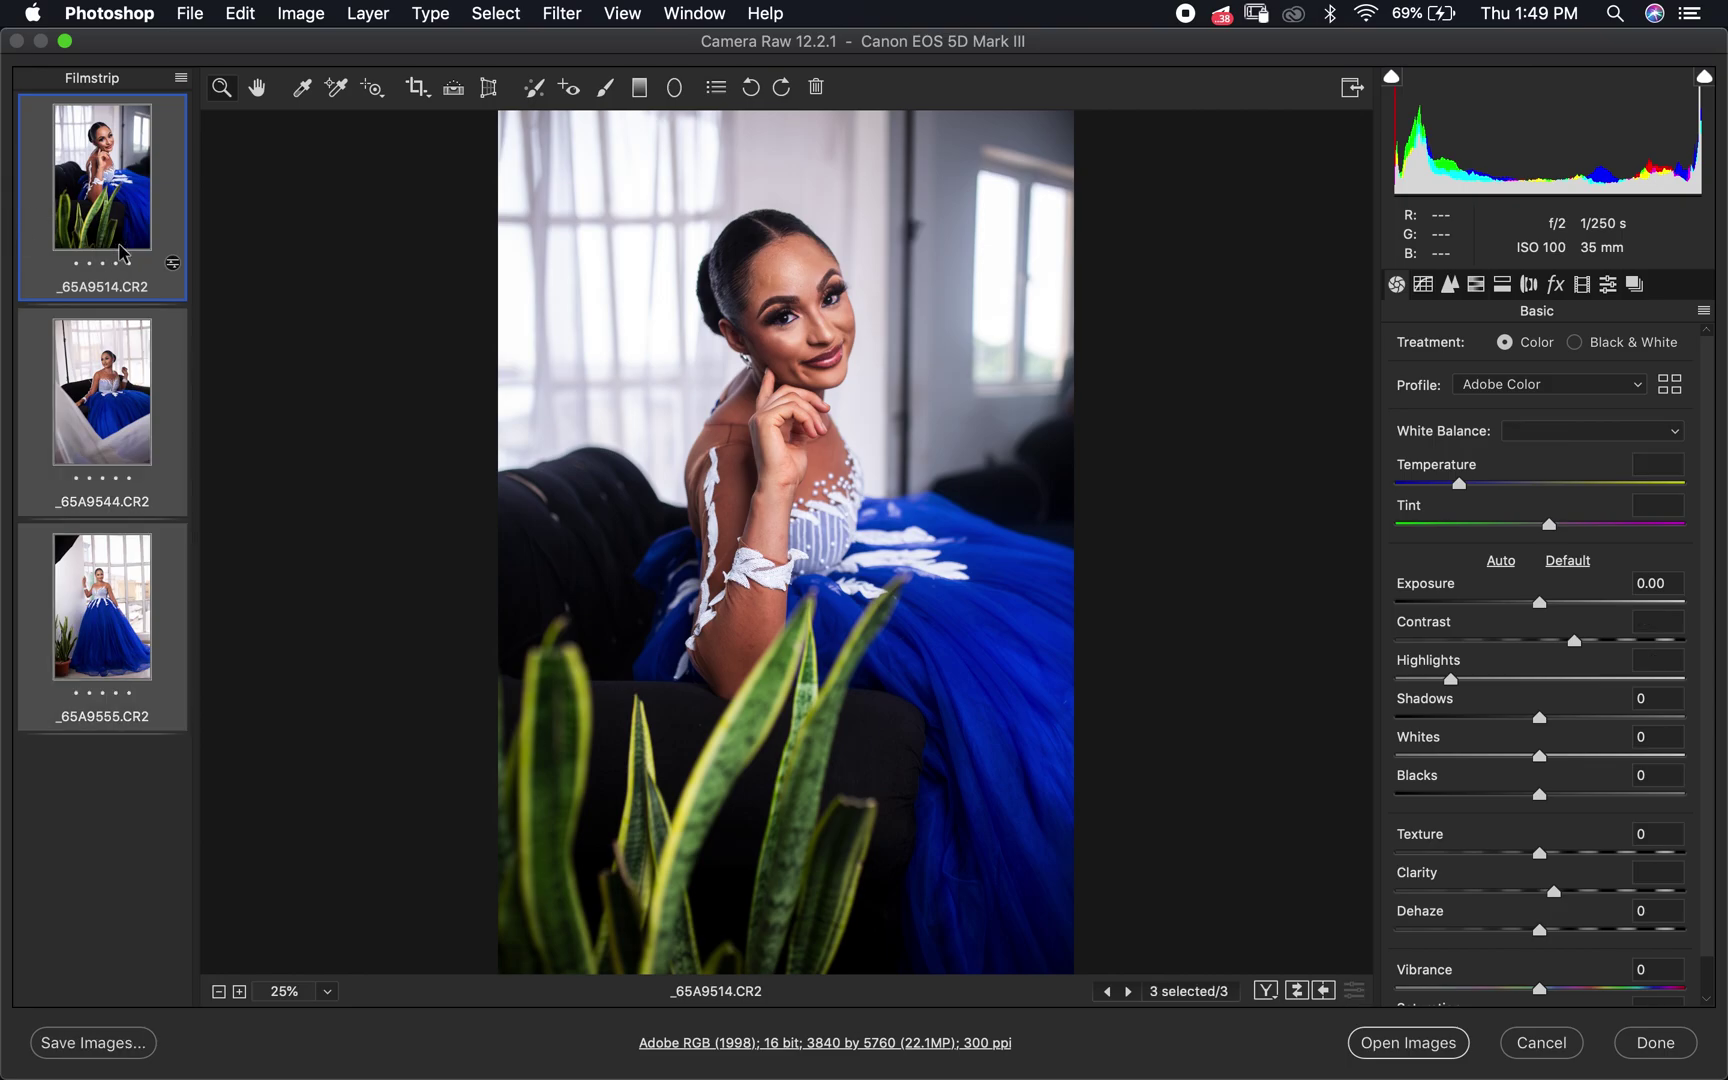
{"action": "left_click", "coordinate": [180, 78]}
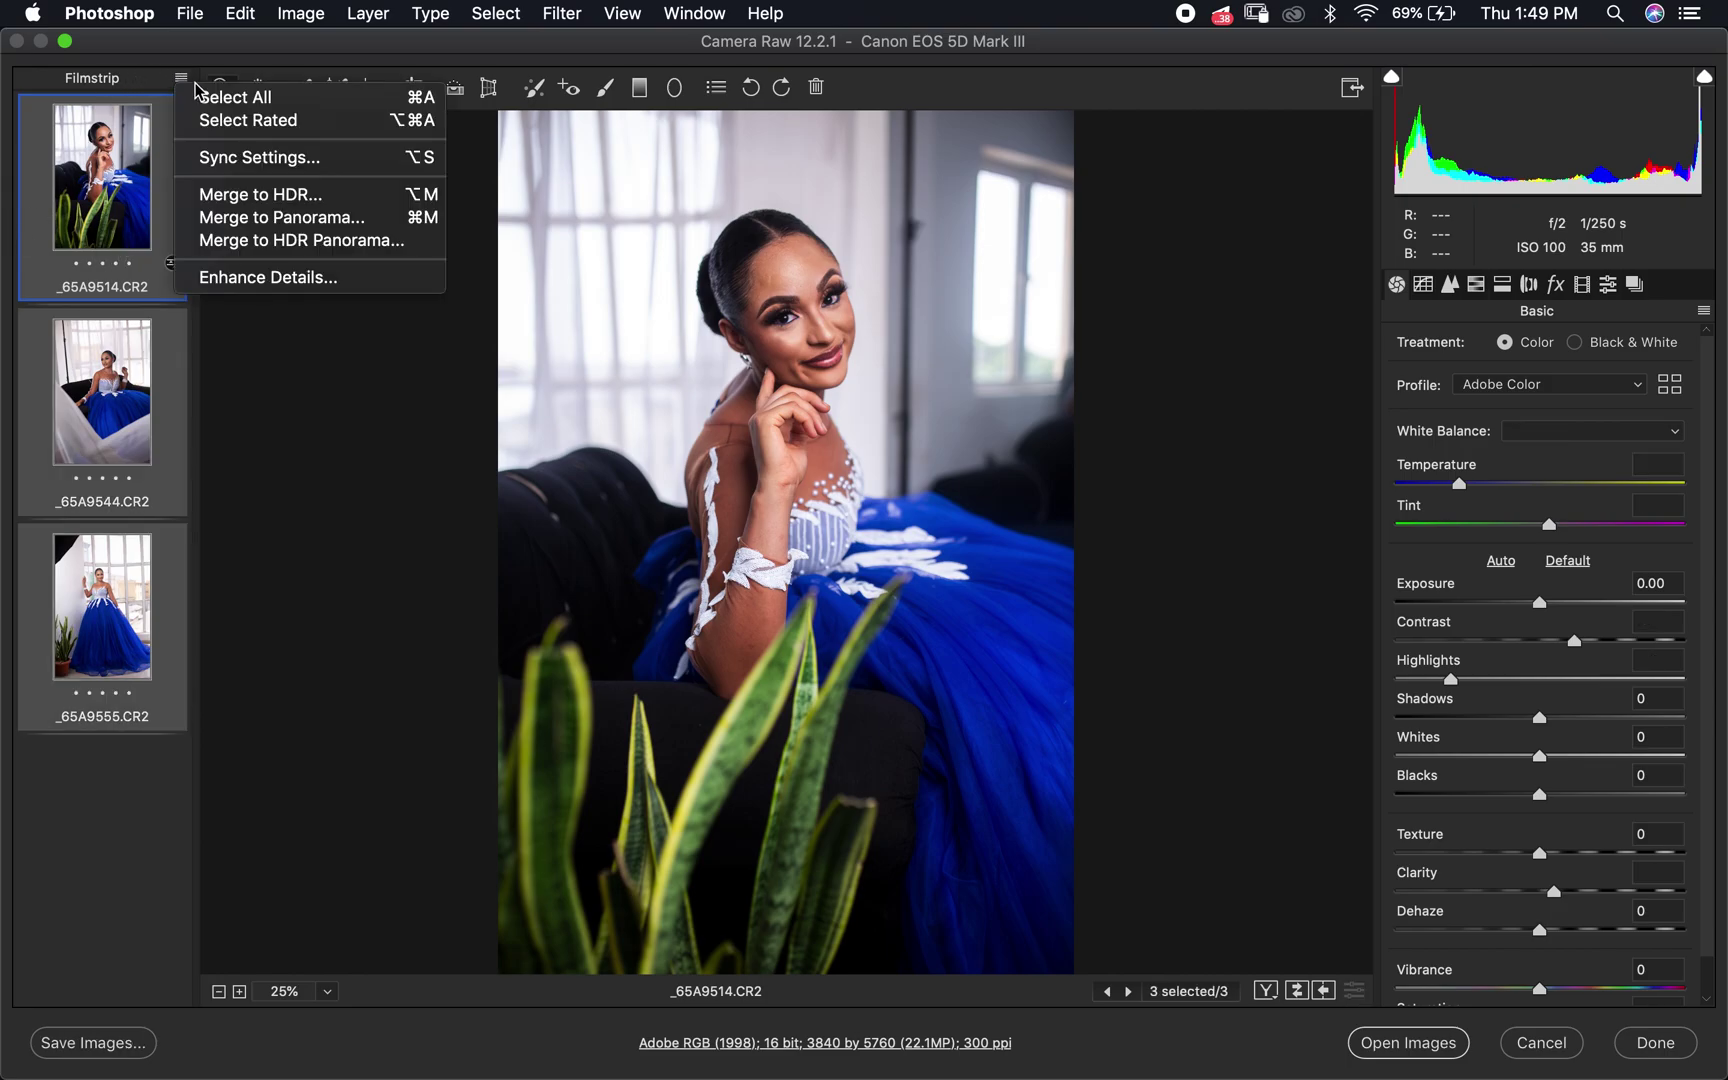
{"action": "left_click", "coordinate": [272, 159]}
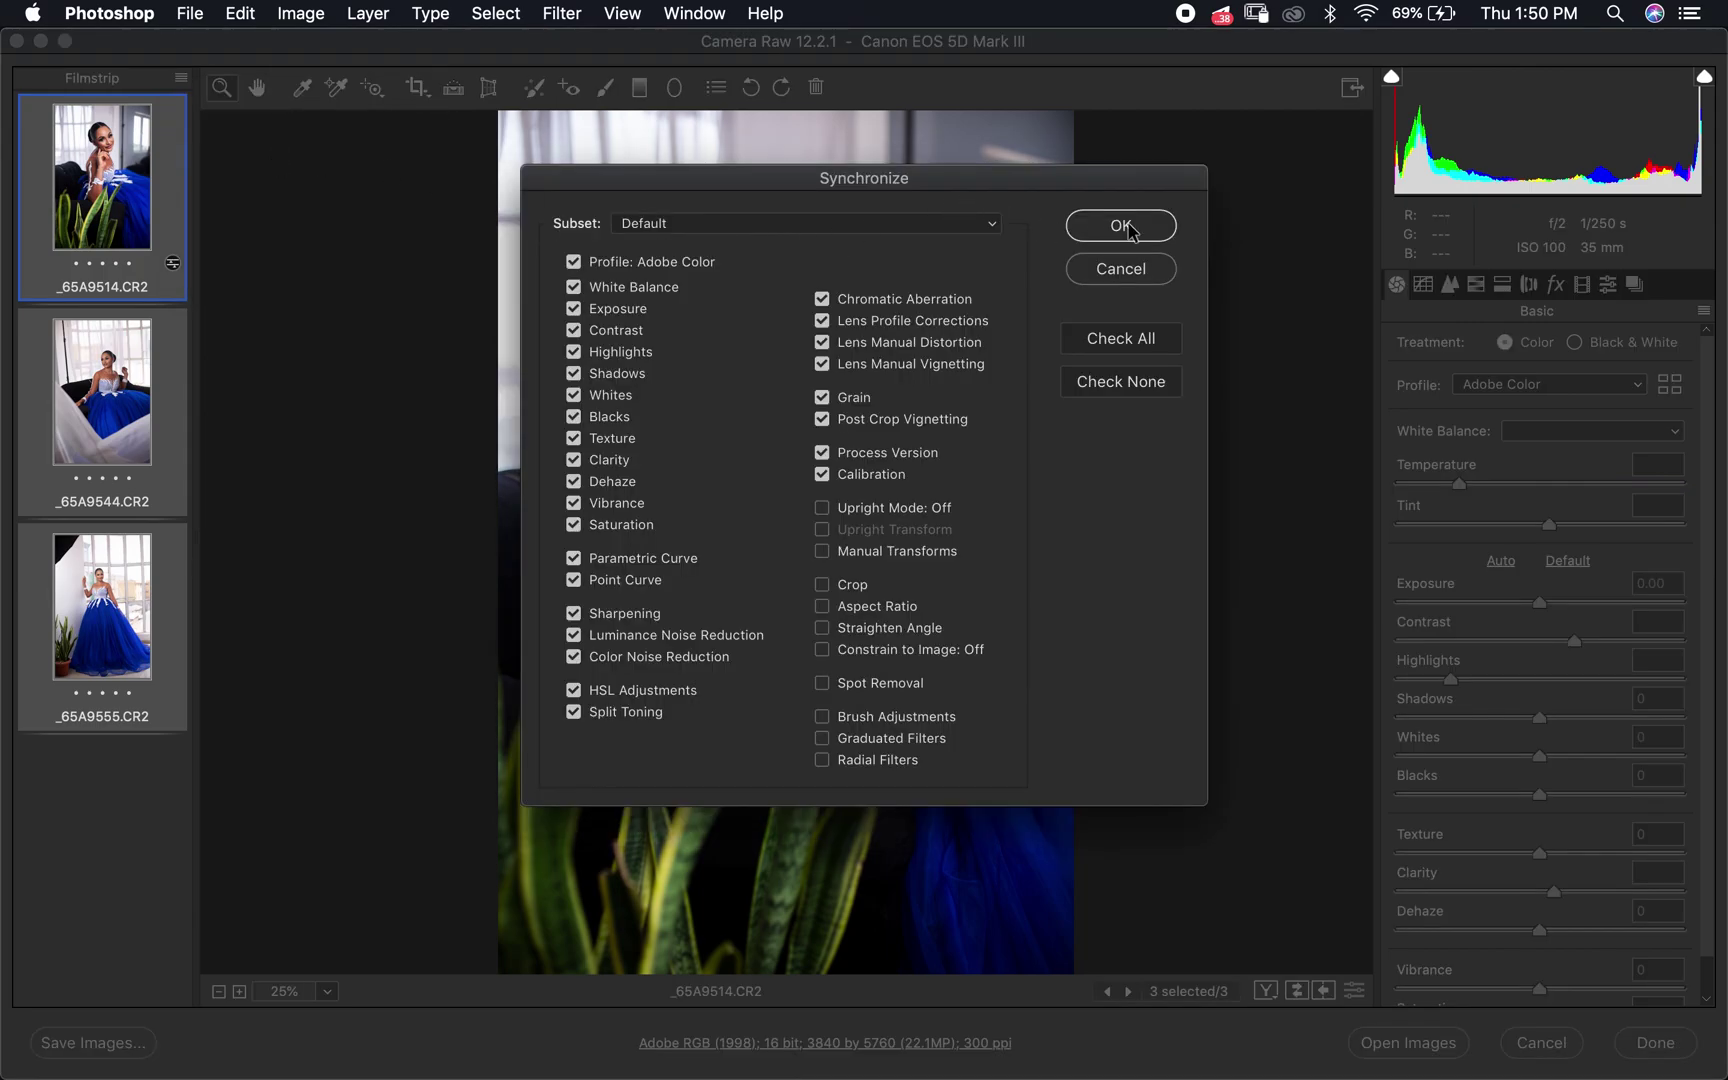
{"action": "left_click", "coordinate": [1121, 226]}
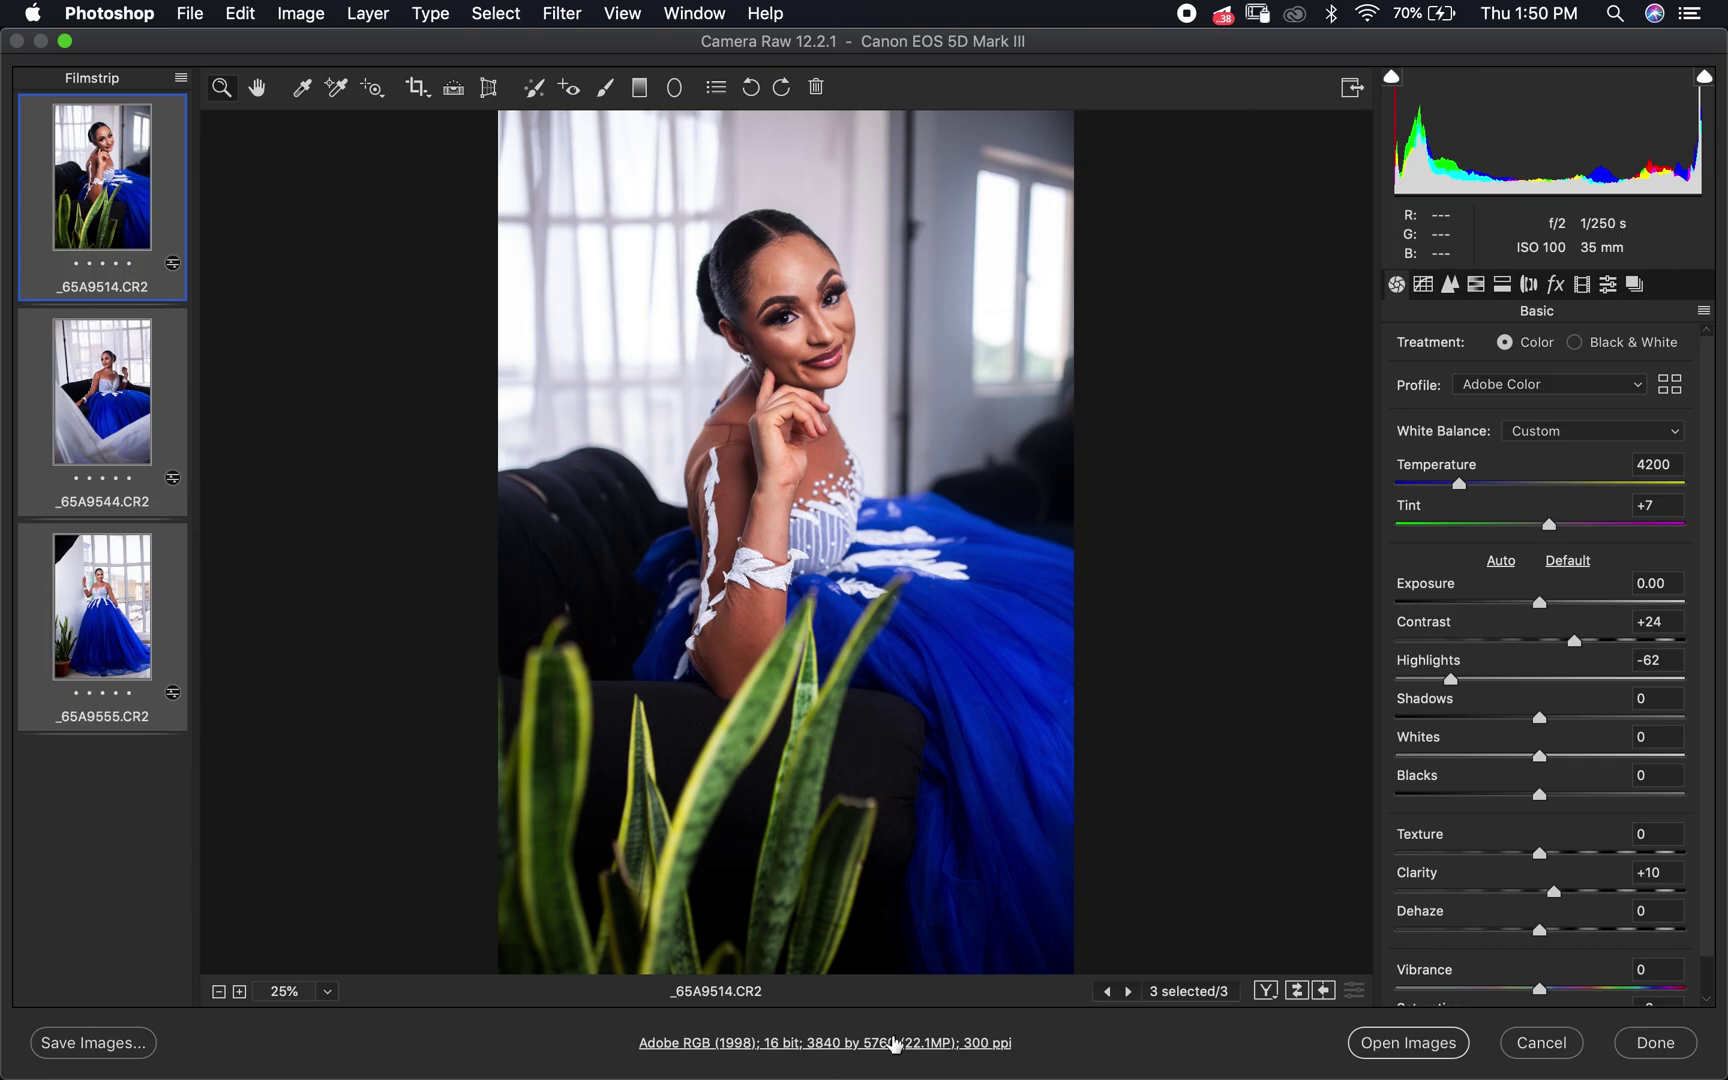
Set the exposure of photo _65A9514.CR2 to +0.25 and open all three filmstrip photos as documents.
{"action": "left_click", "coordinate": [112, 342]}
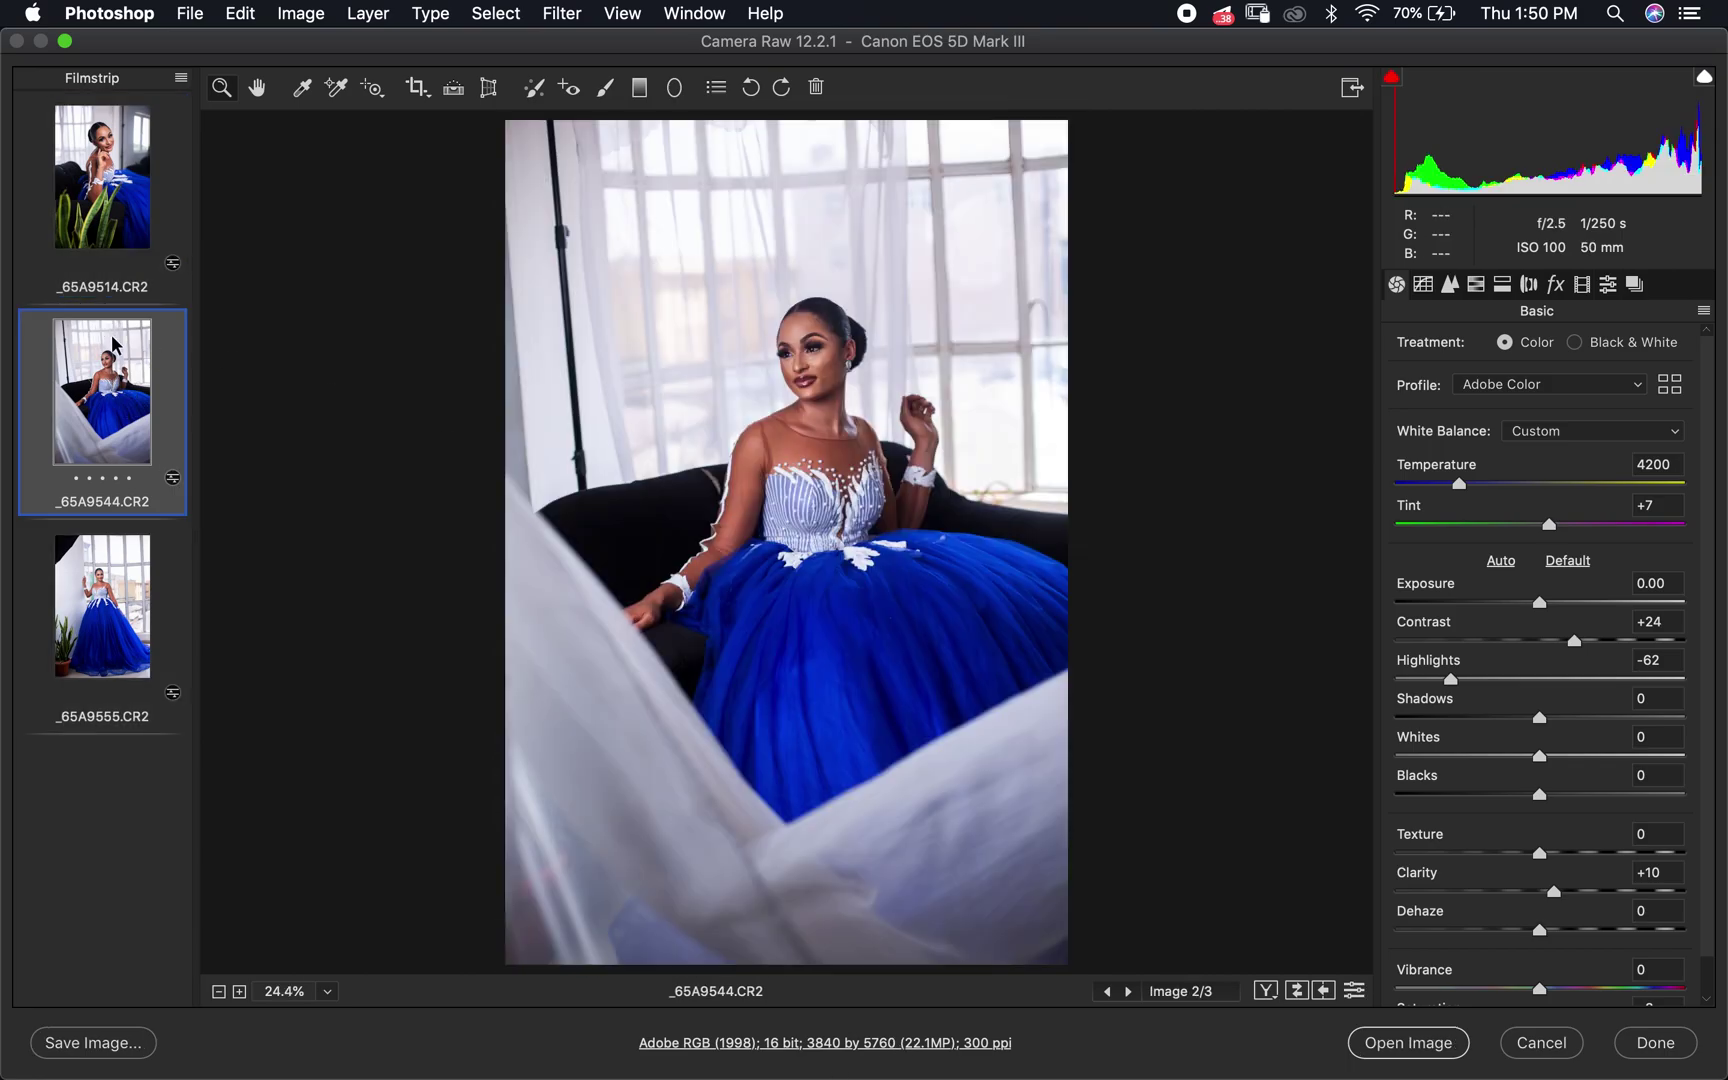
{"action": "left_click", "coordinate": [110, 168]}
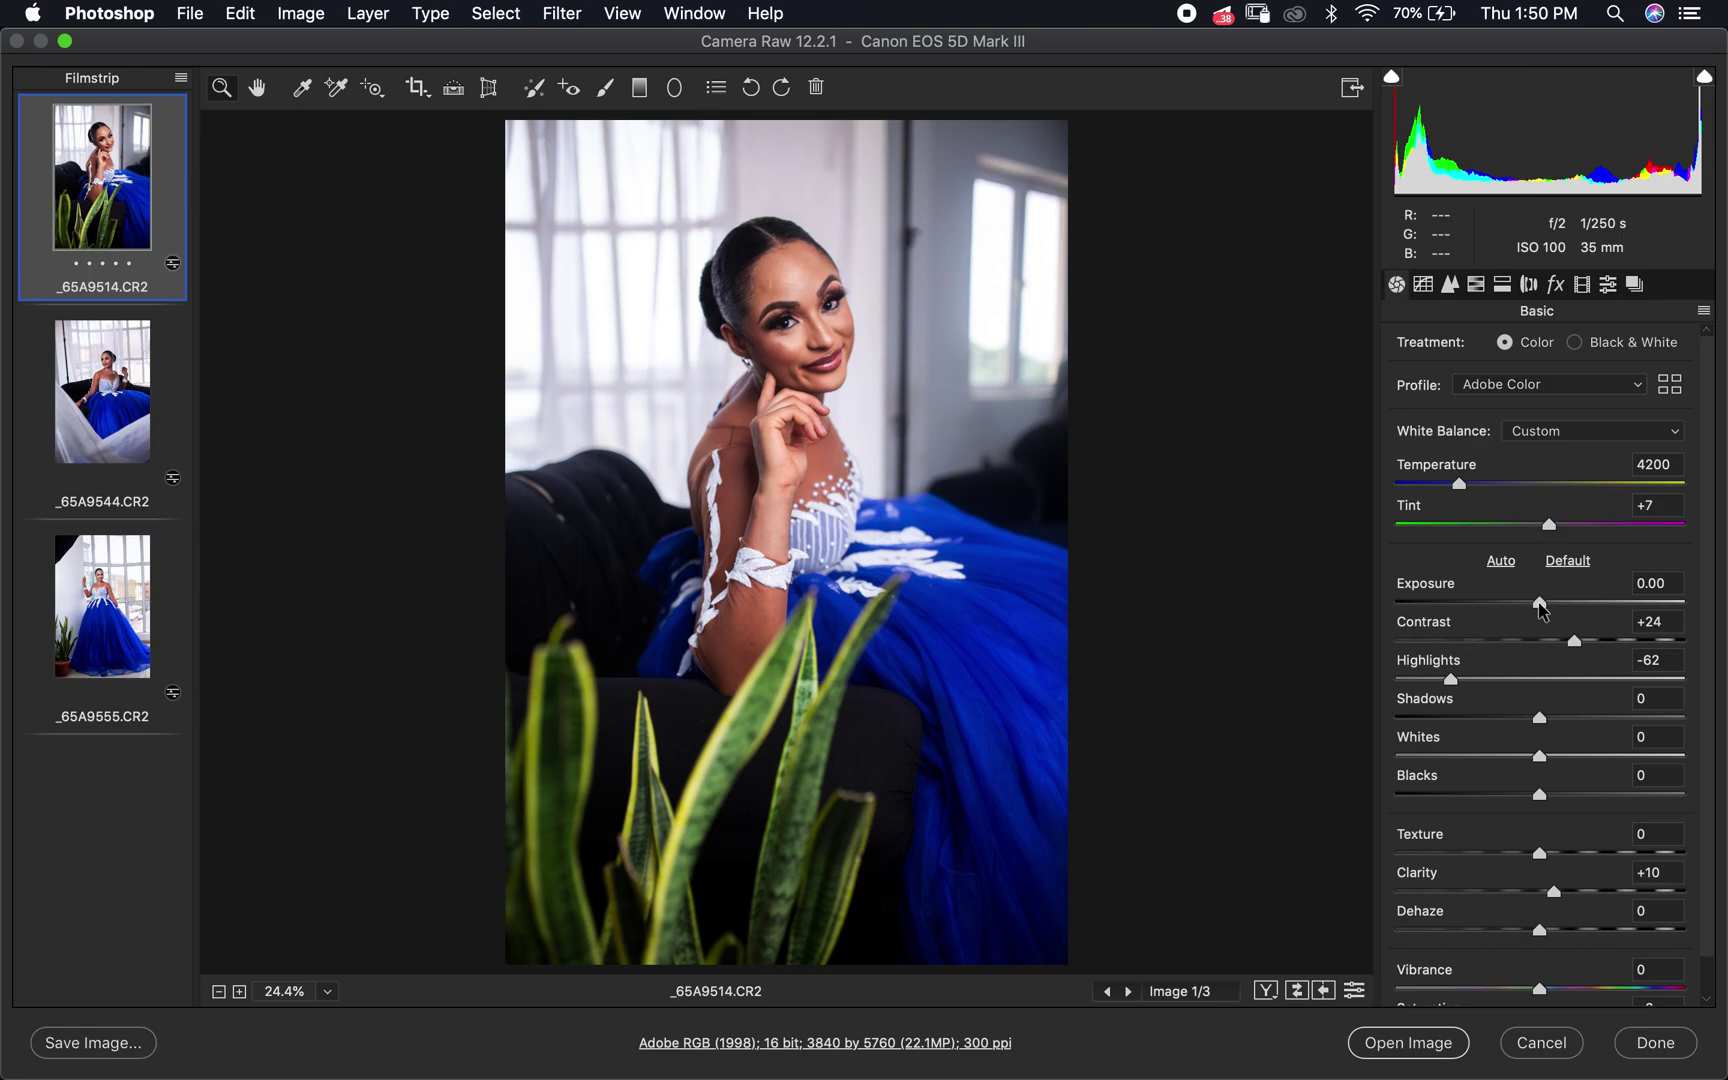
{"action": "left_click_drag", "start_coordinate": [1541, 610], "coordinate": [1547, 610]}
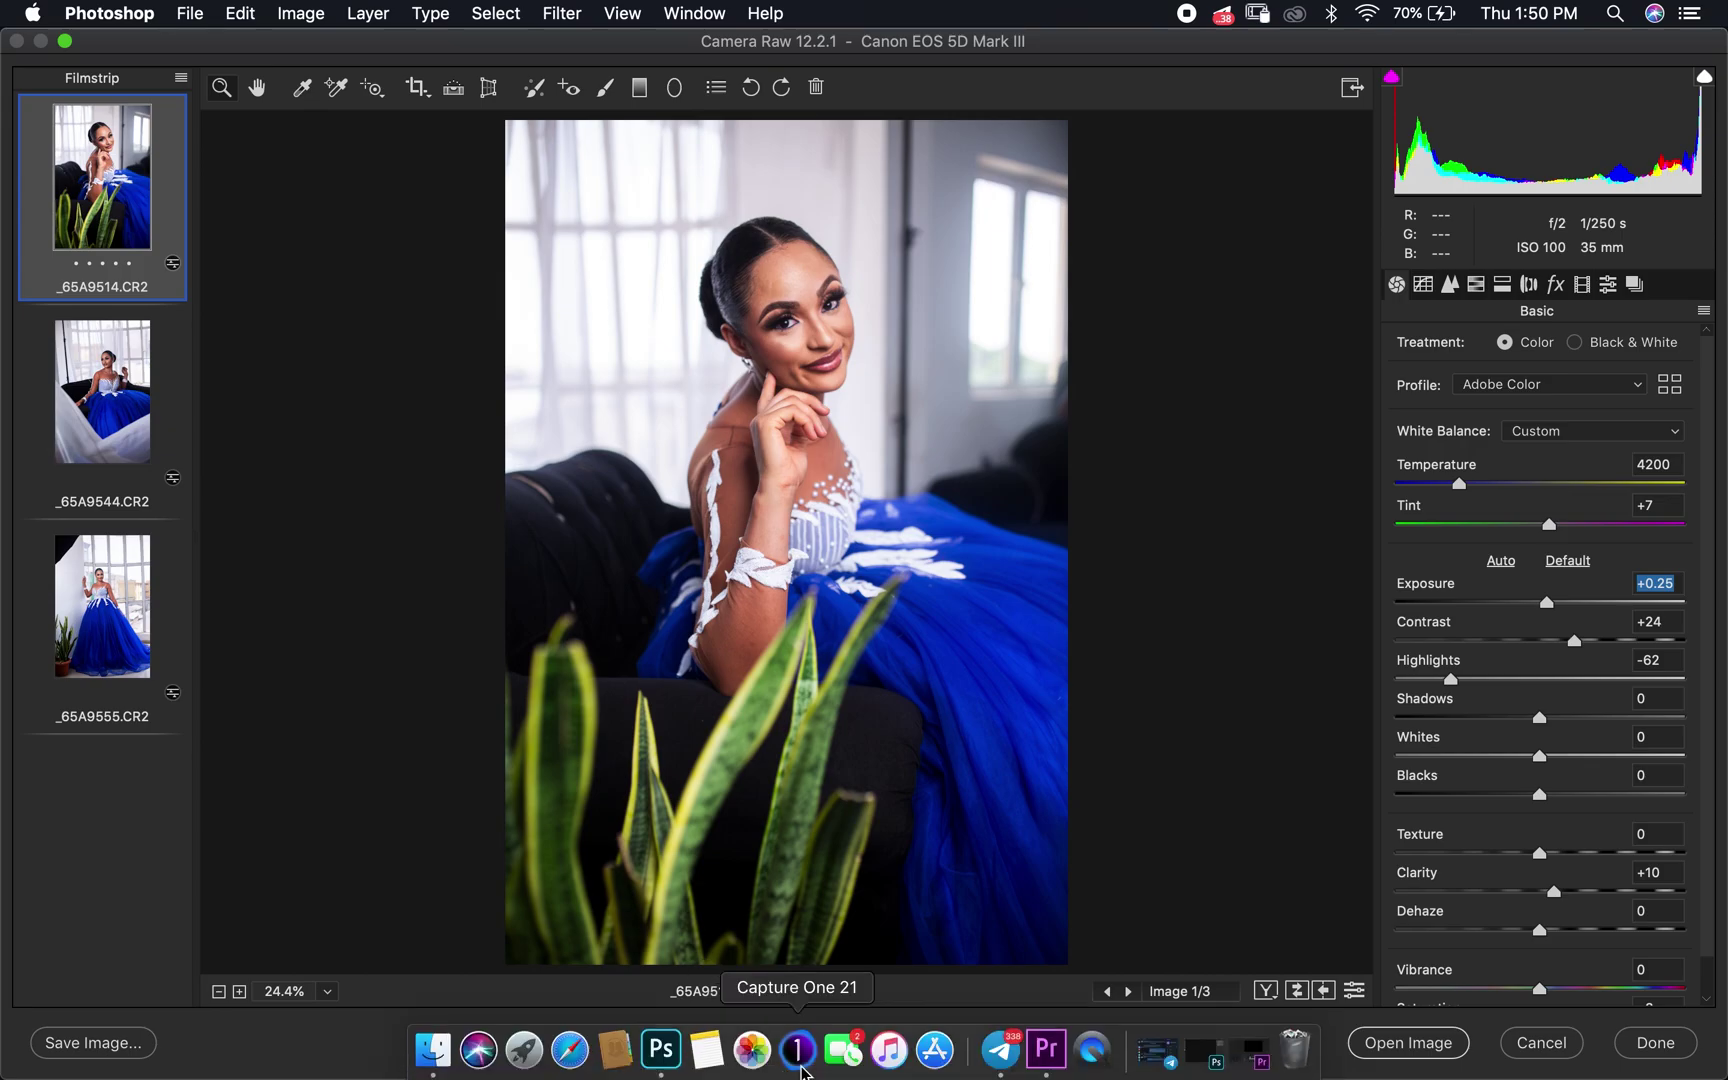
{"action": "key", "text": "super+a"}
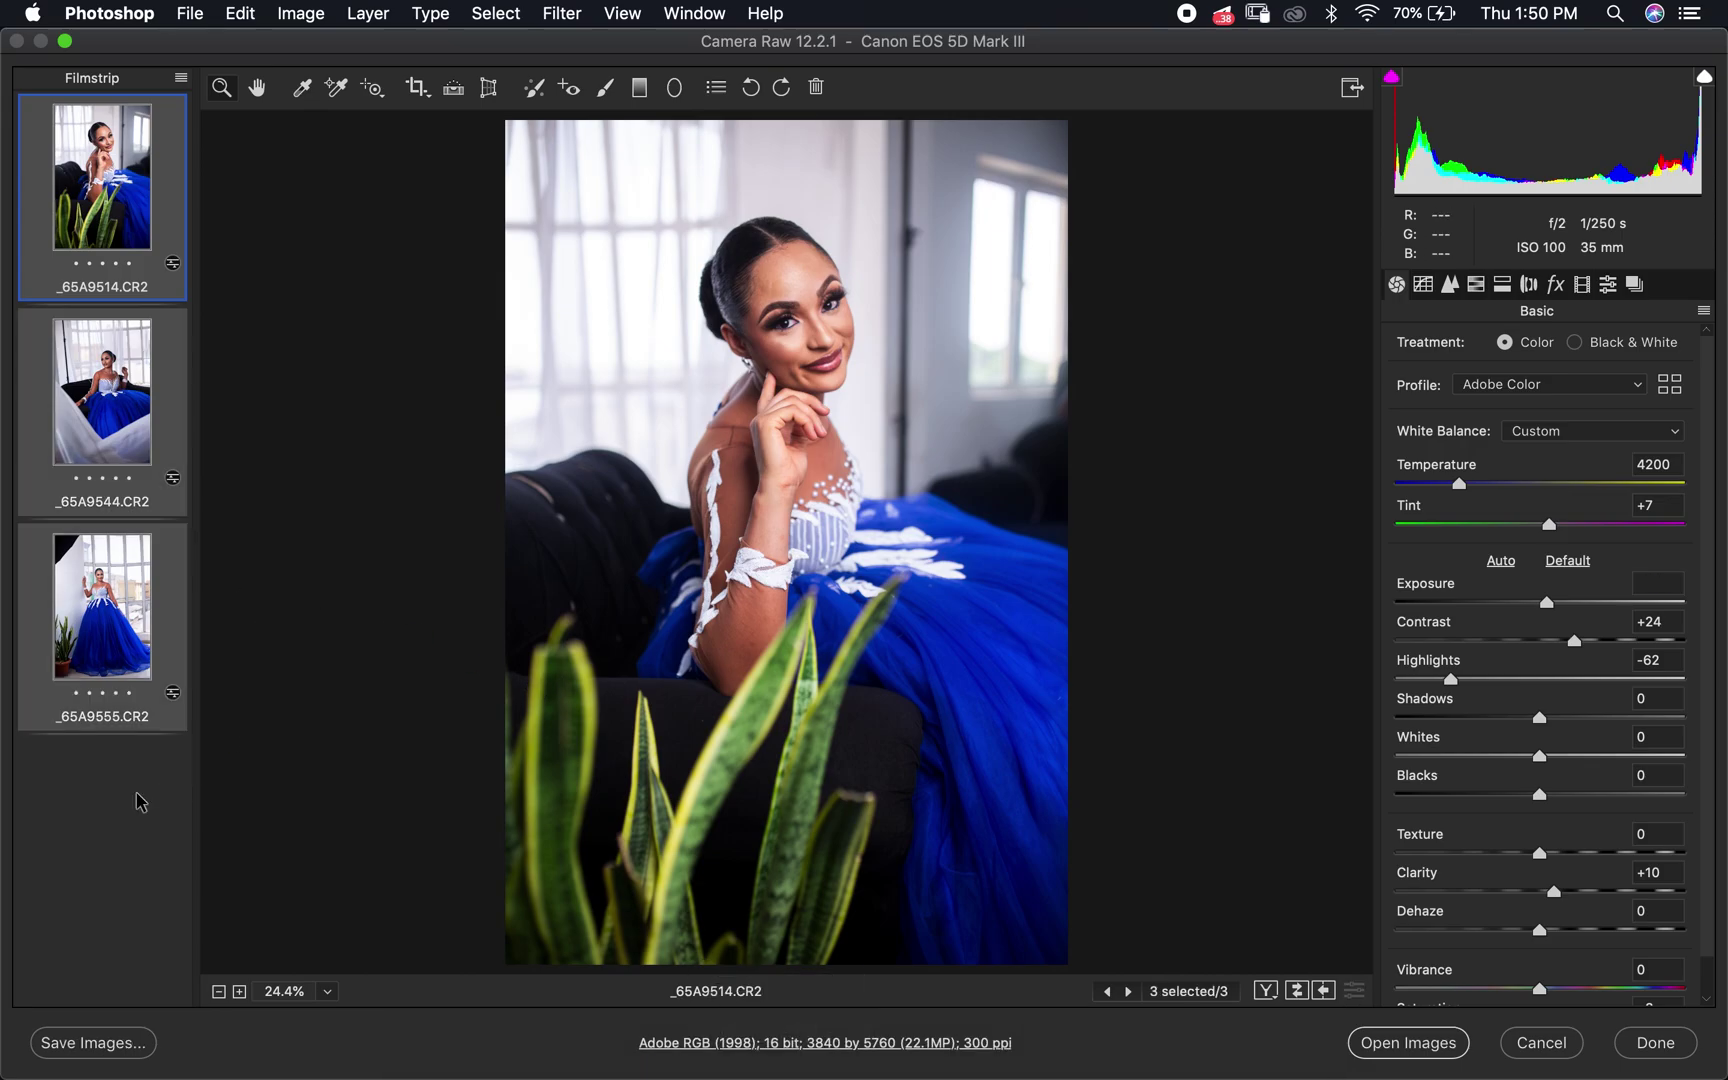
{"action": "left_click", "coordinate": [1418, 1043]}
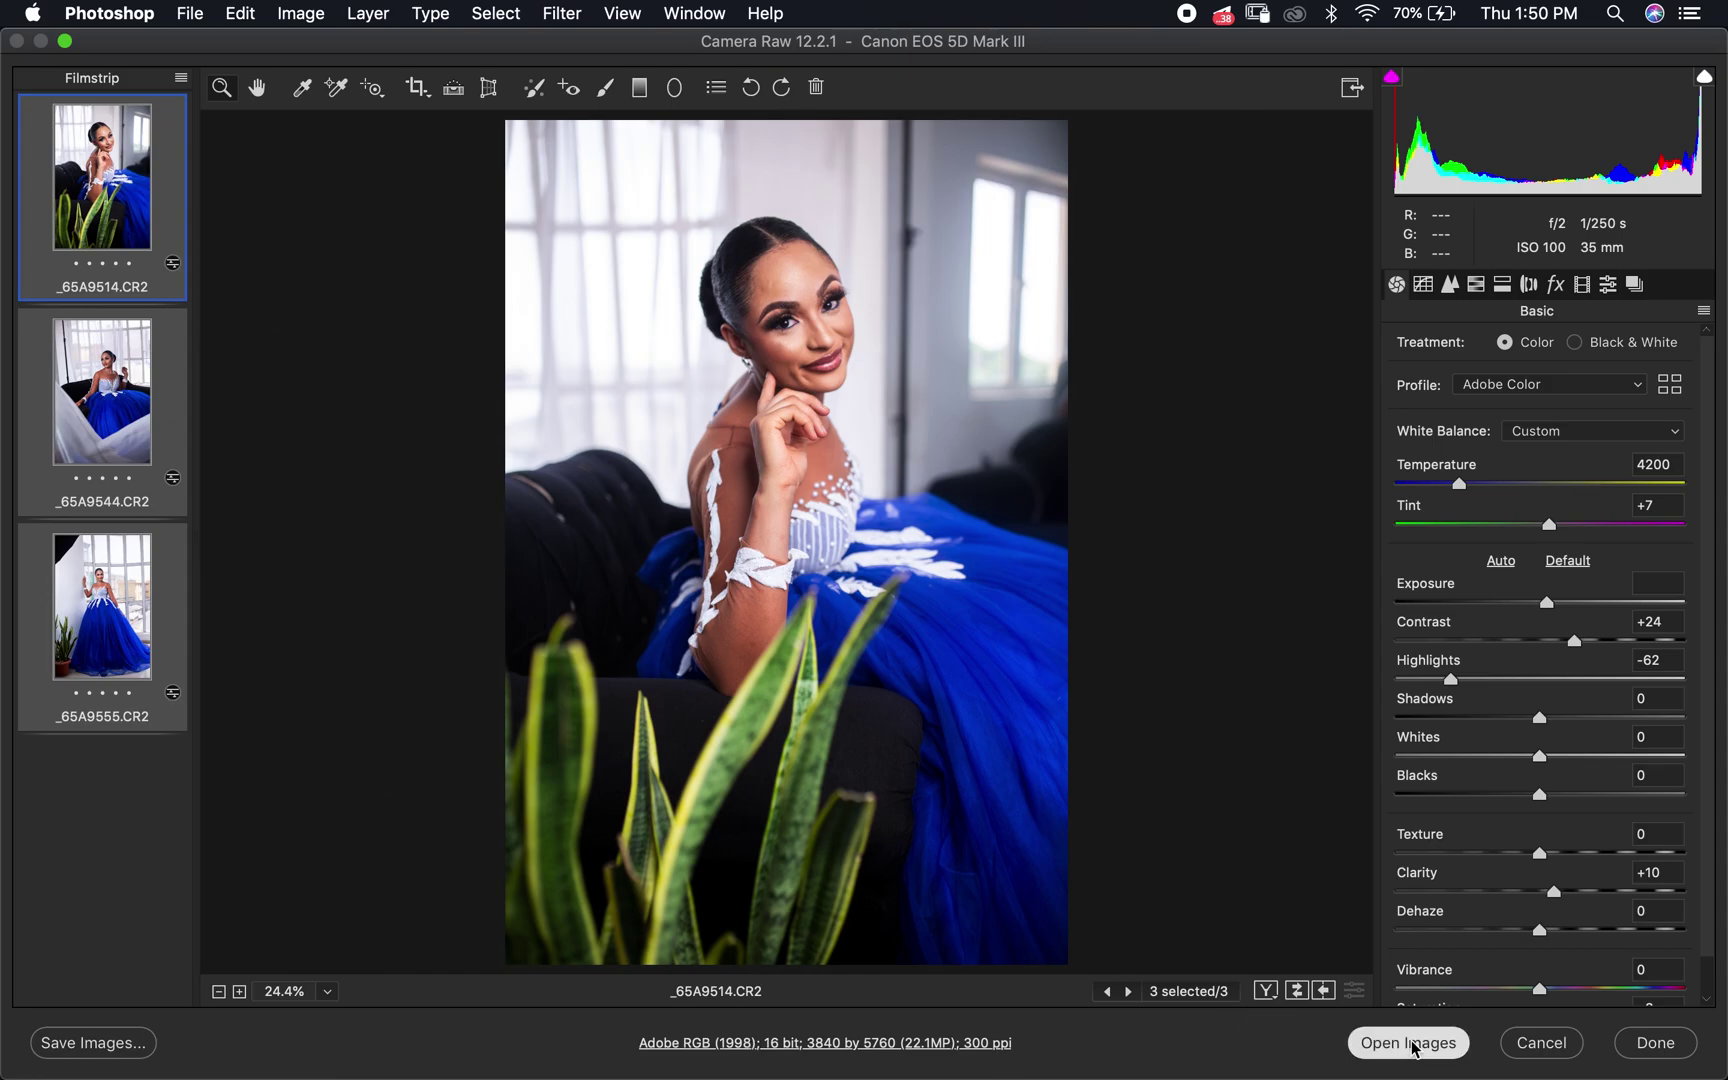